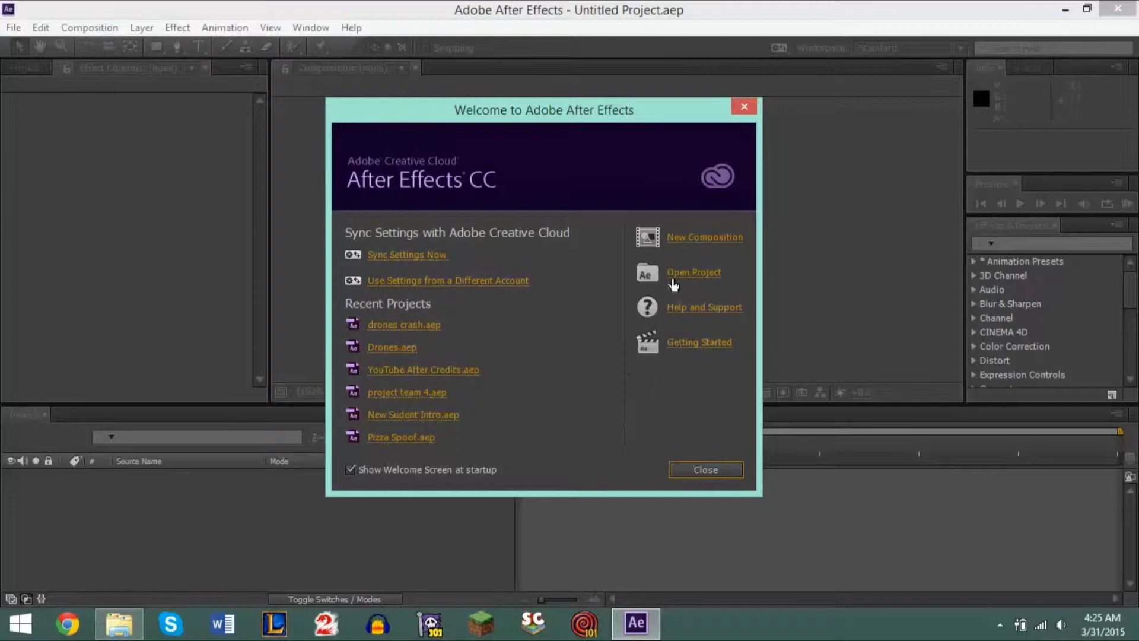
Create a new composition named Comp 1 at 1920 × 1080 px, square pixels and 13 frames per second.
left_click(678, 238)
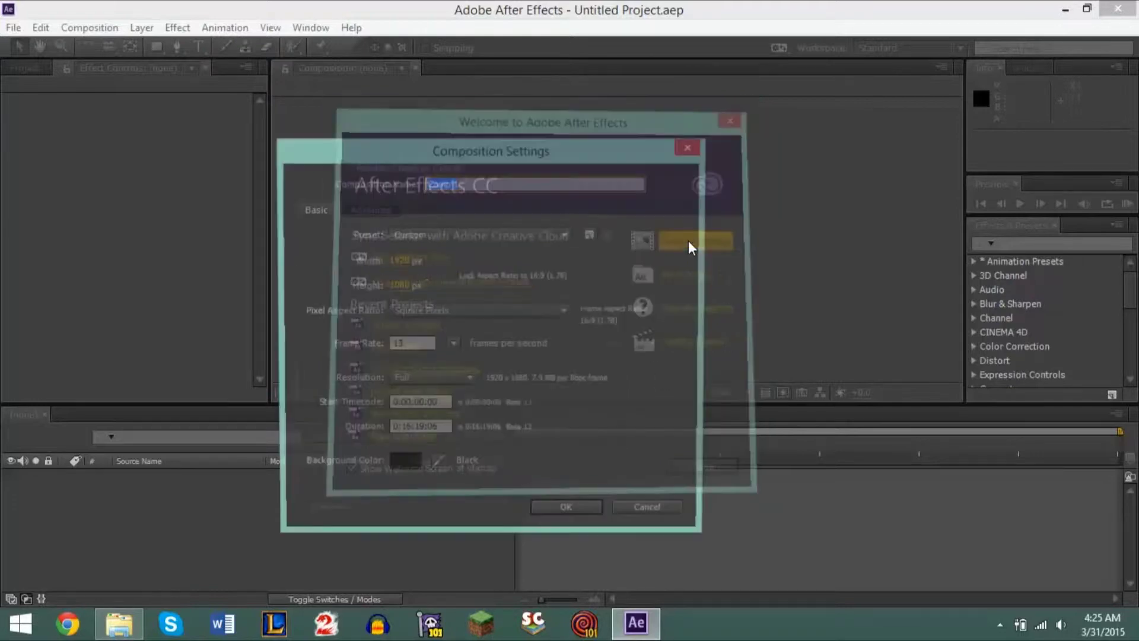
left_click_drag(524, 155, 542, 114)
left_click(541, 164)
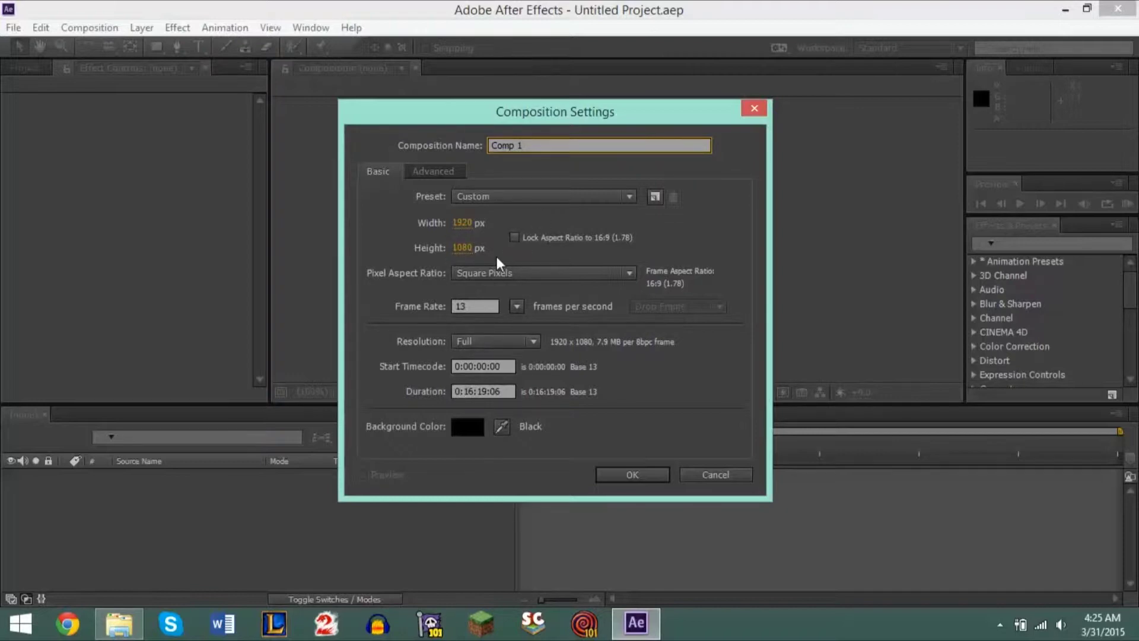
left_click_drag(559, 120, 567, 111)
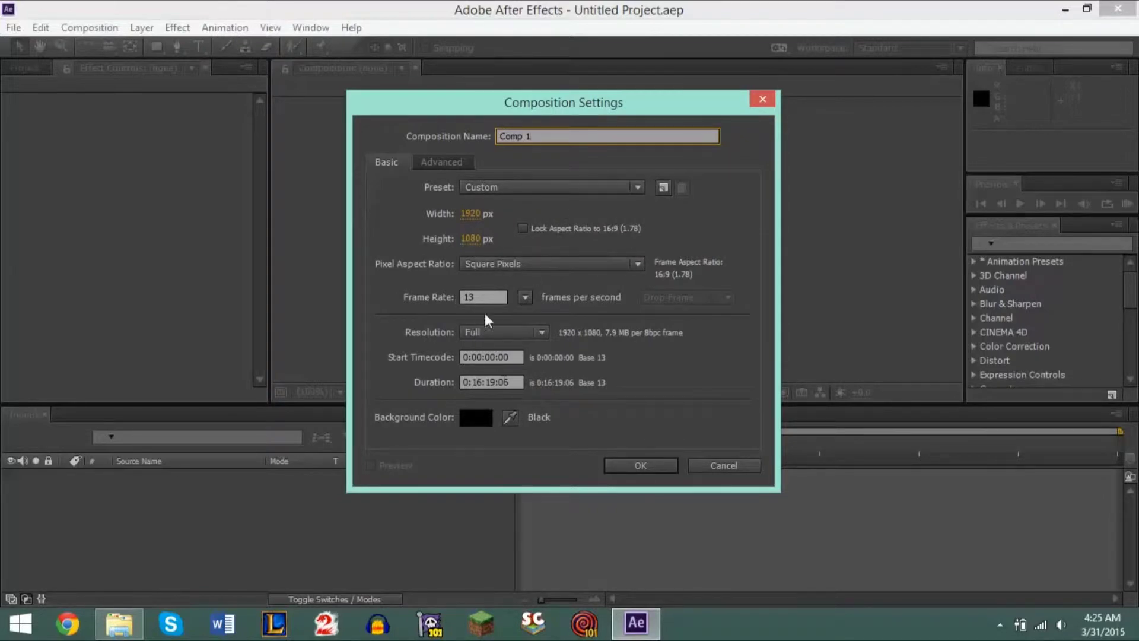
left_click(634, 464)
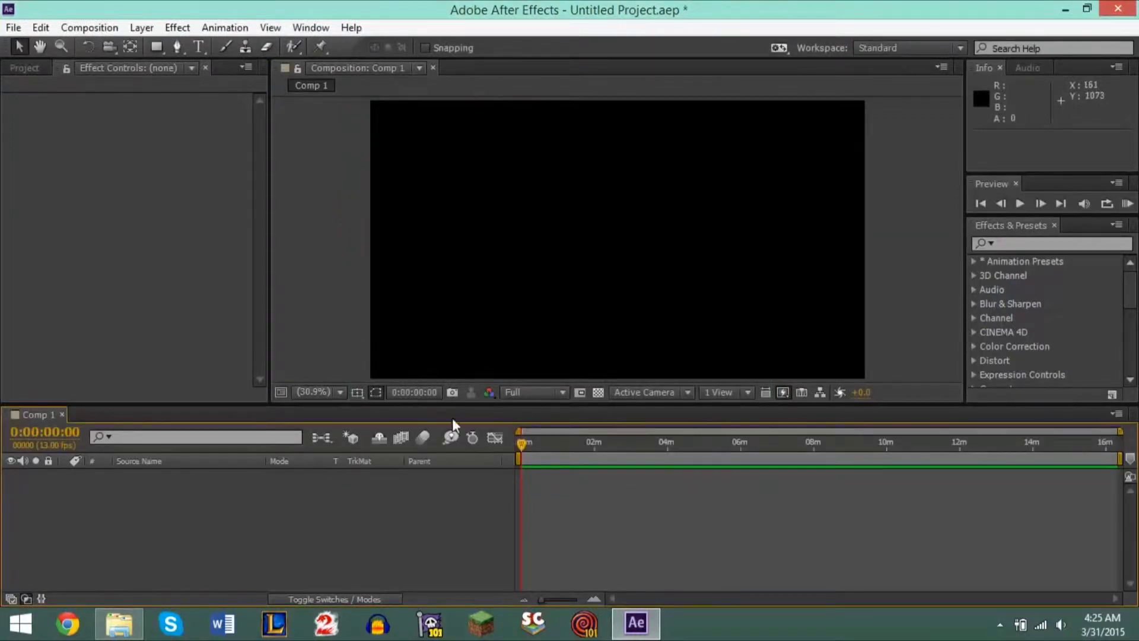
Switch to File Explorer and preview video (1).mp4 from the AET folder full screen, pausing at about 26 seconds, before closing the player.
left_click(121, 625)
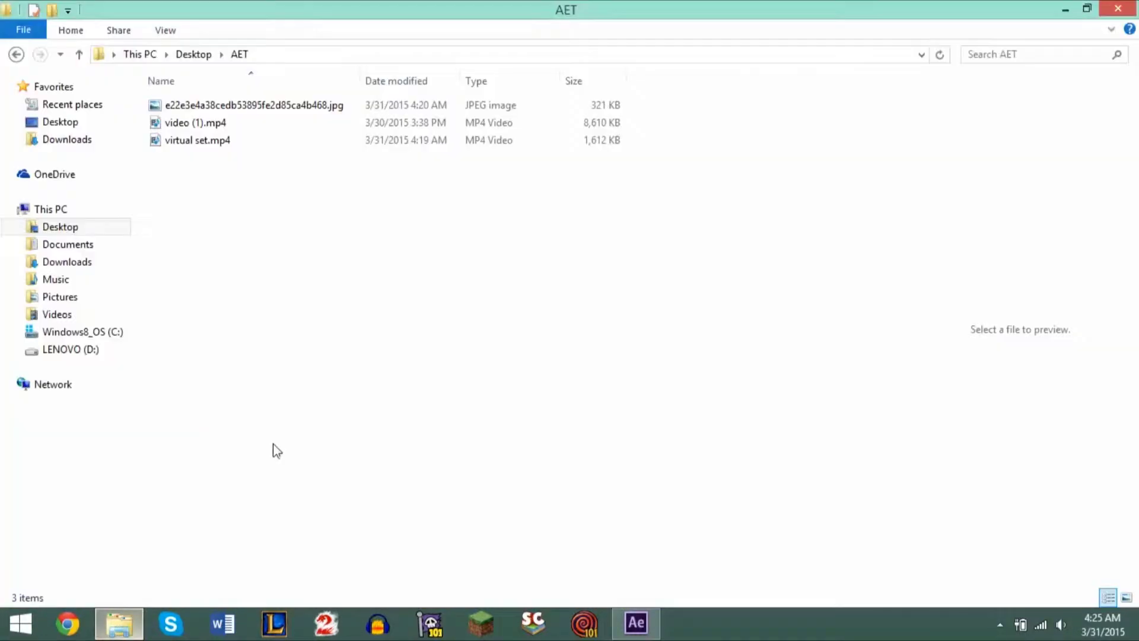
left_click(215, 141)
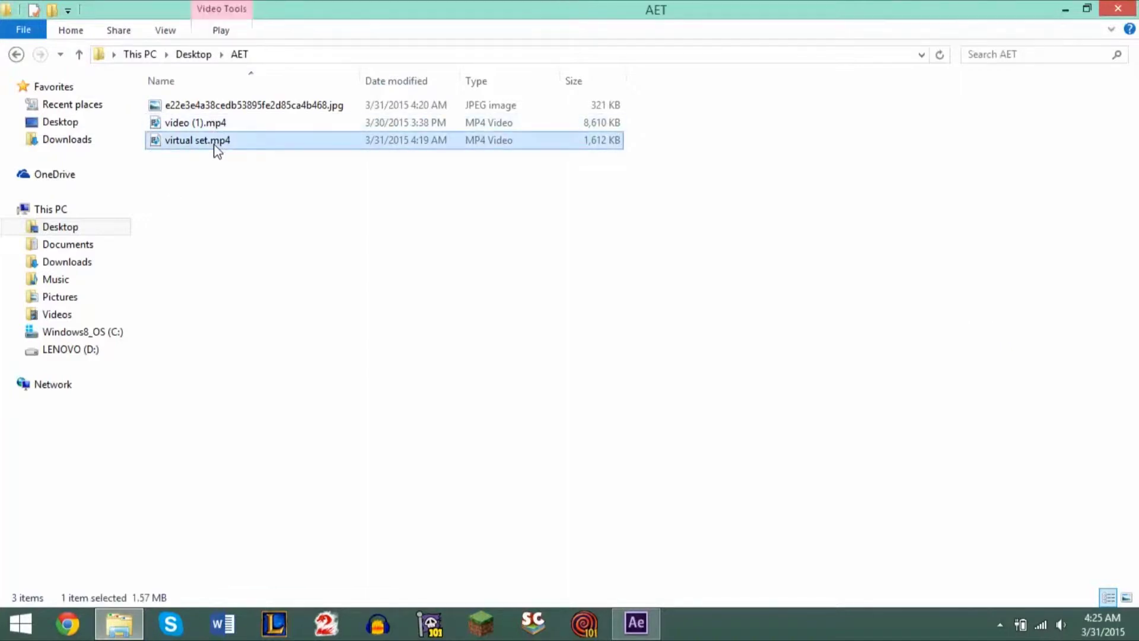
left_click(224, 123)
left_click(227, 107)
left_click(226, 122)
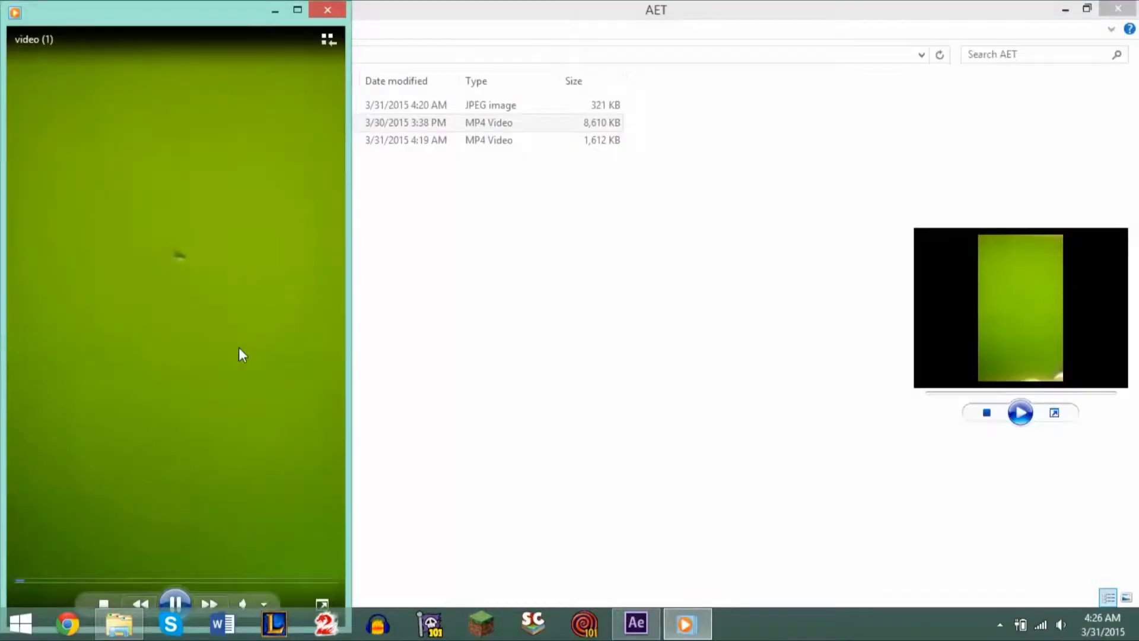
double_click(238, 347)
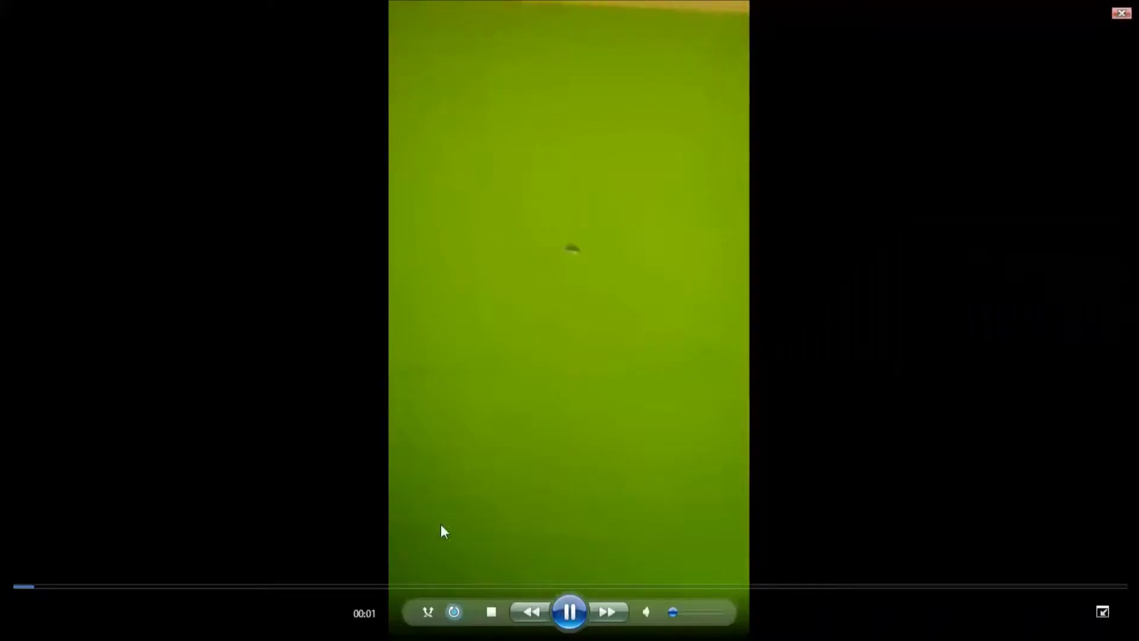
left_click(392, 587)
left_click(568, 612)
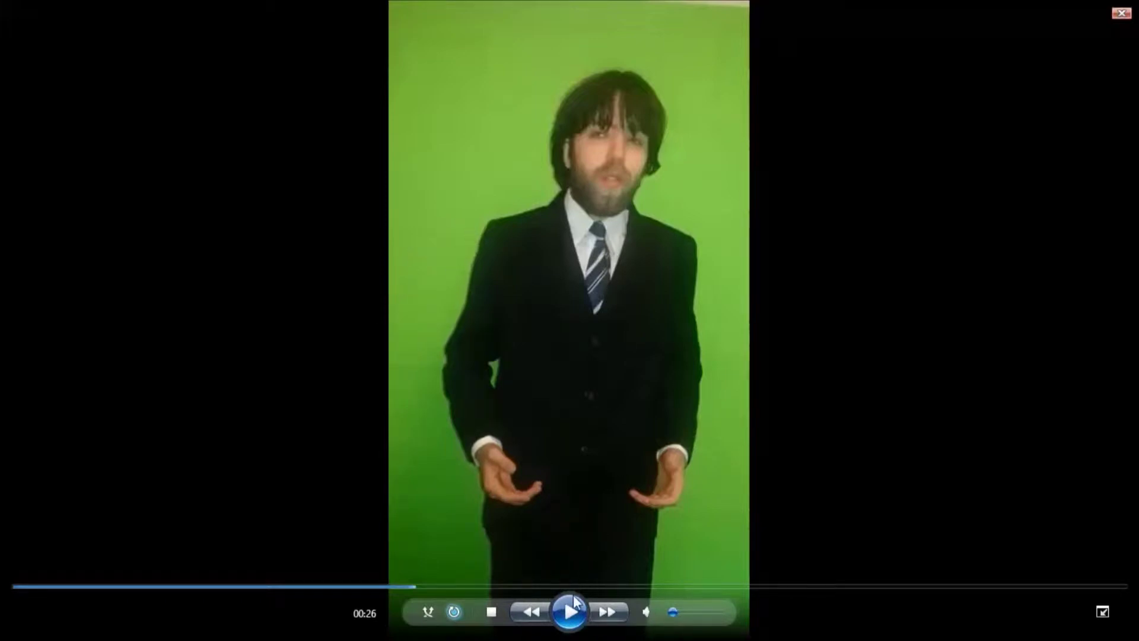
double_click(564, 446)
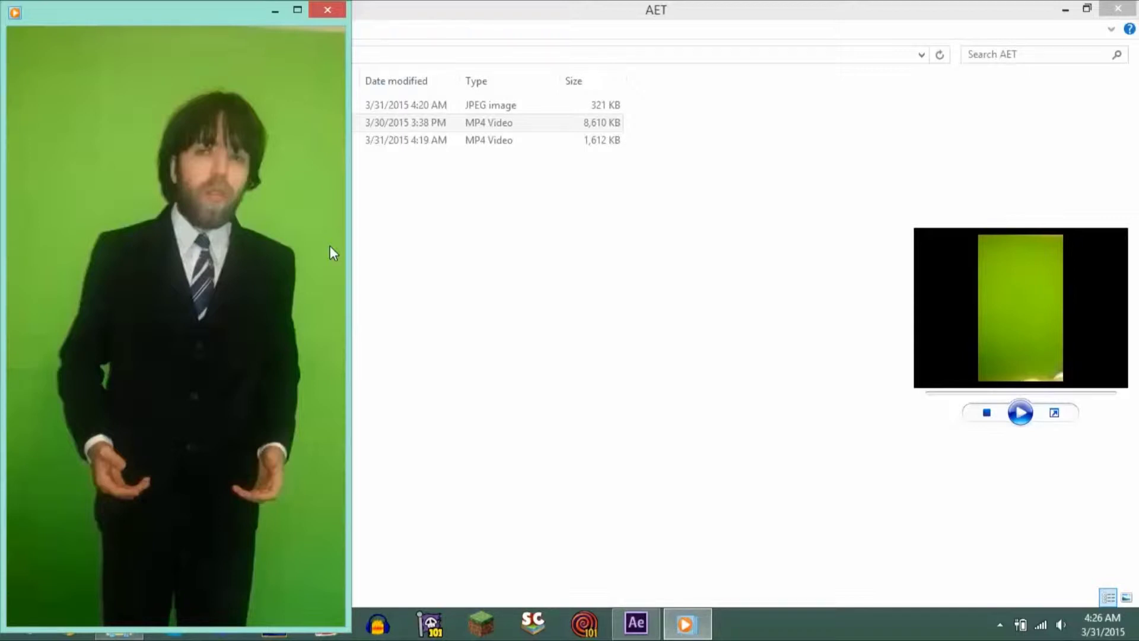
mouse_move(340, 259)
mouse_move(314, 154)
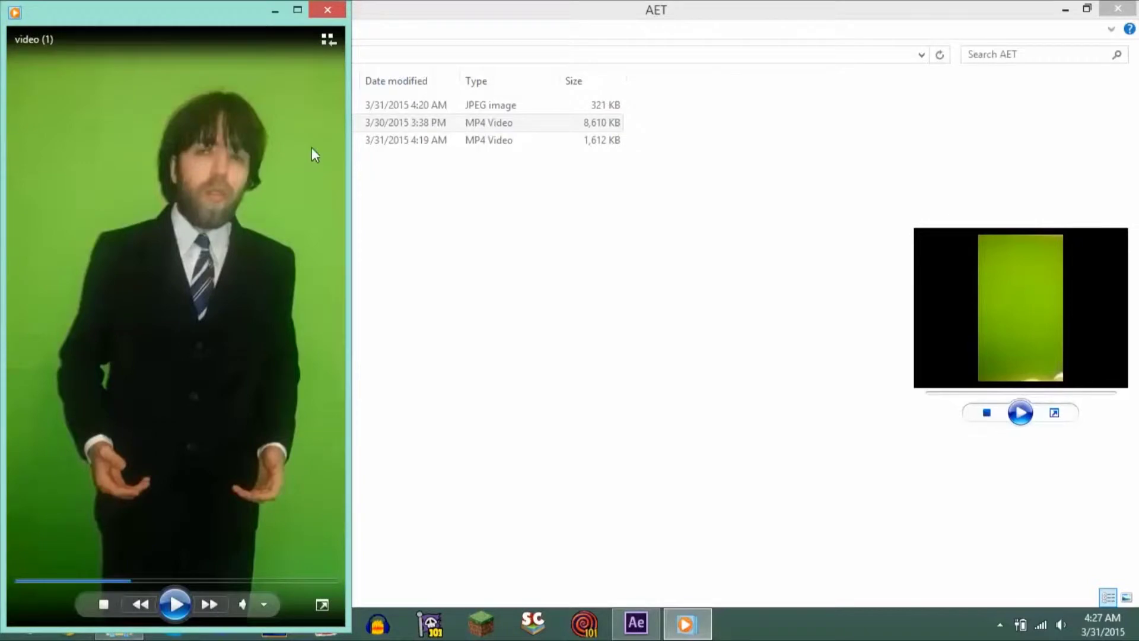
left_click(325, 12)
left_click(476, 206)
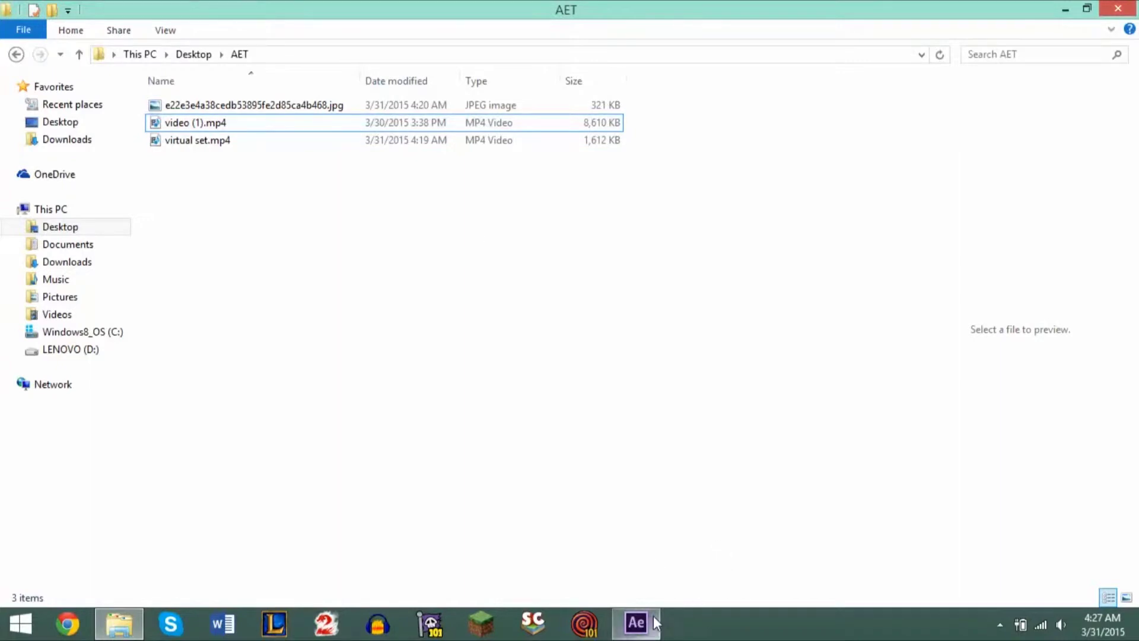
Import video (1).mp4 from the AET folder into the After Effects project and place it in Comp 1.
left_click(177, 125)
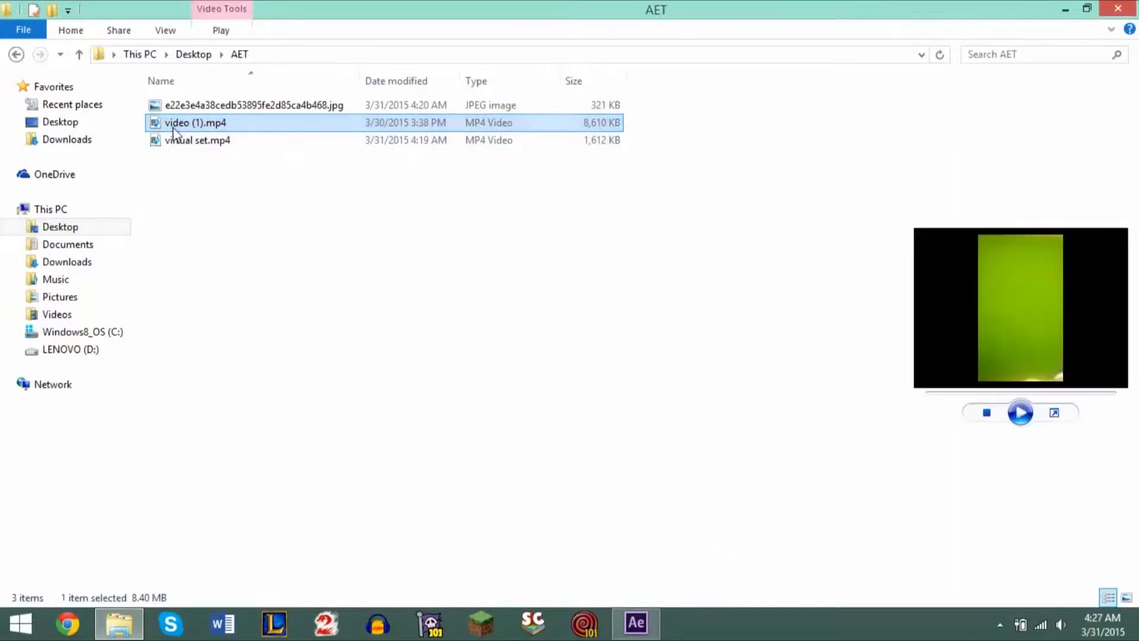
left_click_drag(198, 123, 71, 150)
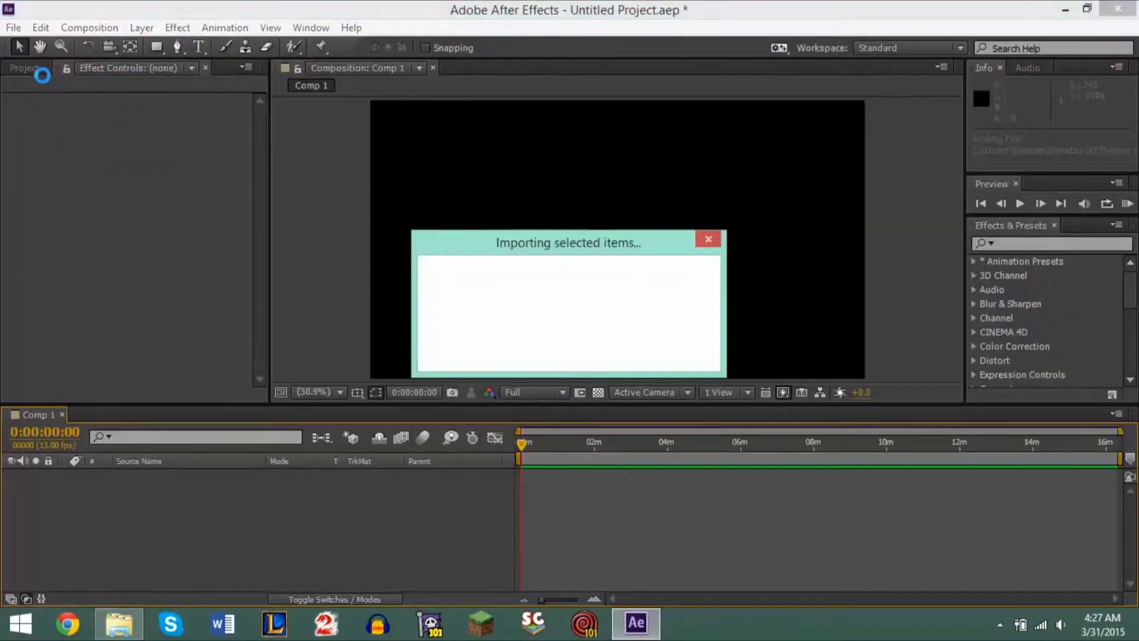
left_click(23, 67)
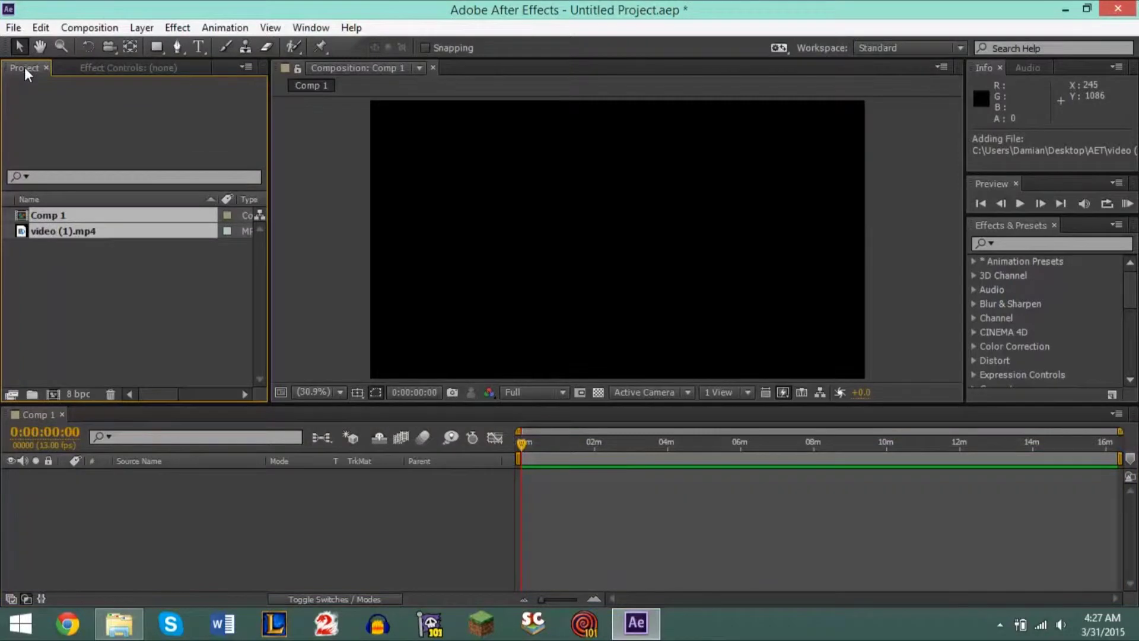
left_click(84, 256)
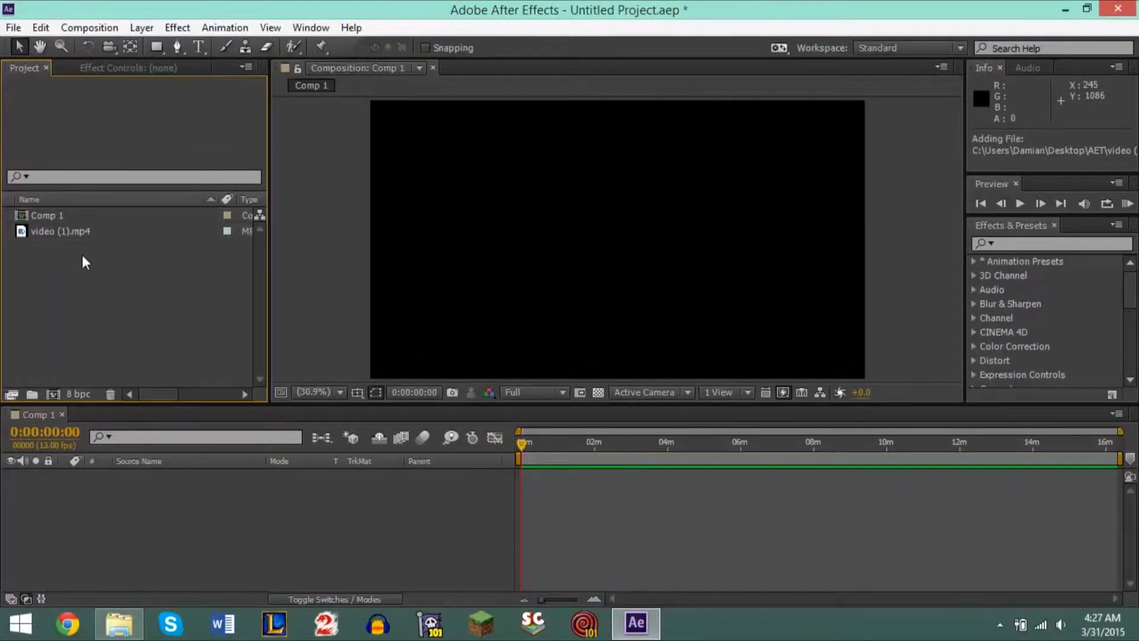
left_click(66, 225)
left_click_drag(66, 232, 593, 226)
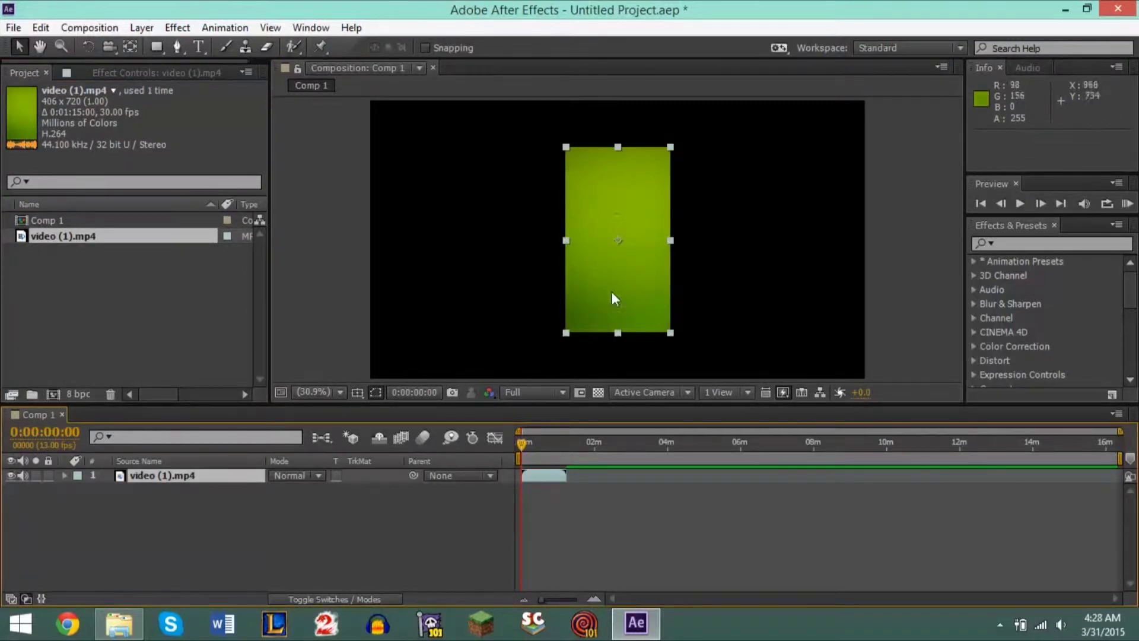
Scale the centred video layer proportionally to about 153% so that it fills the composition's full height.
left_click_drag(624, 246, 575, 232)
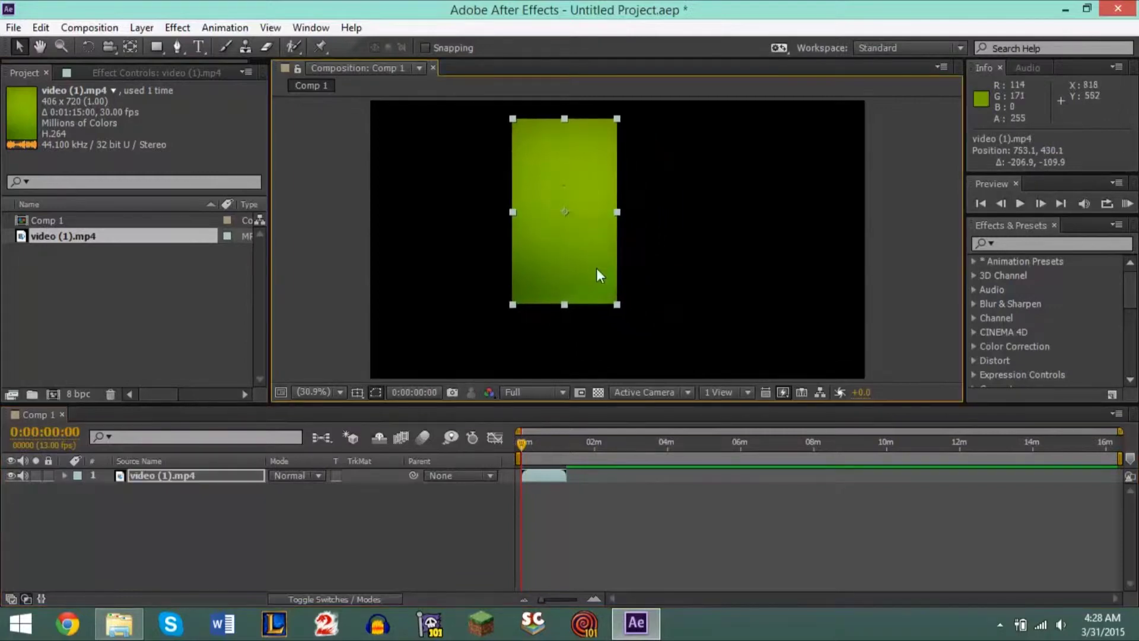
key("ctrl+z")
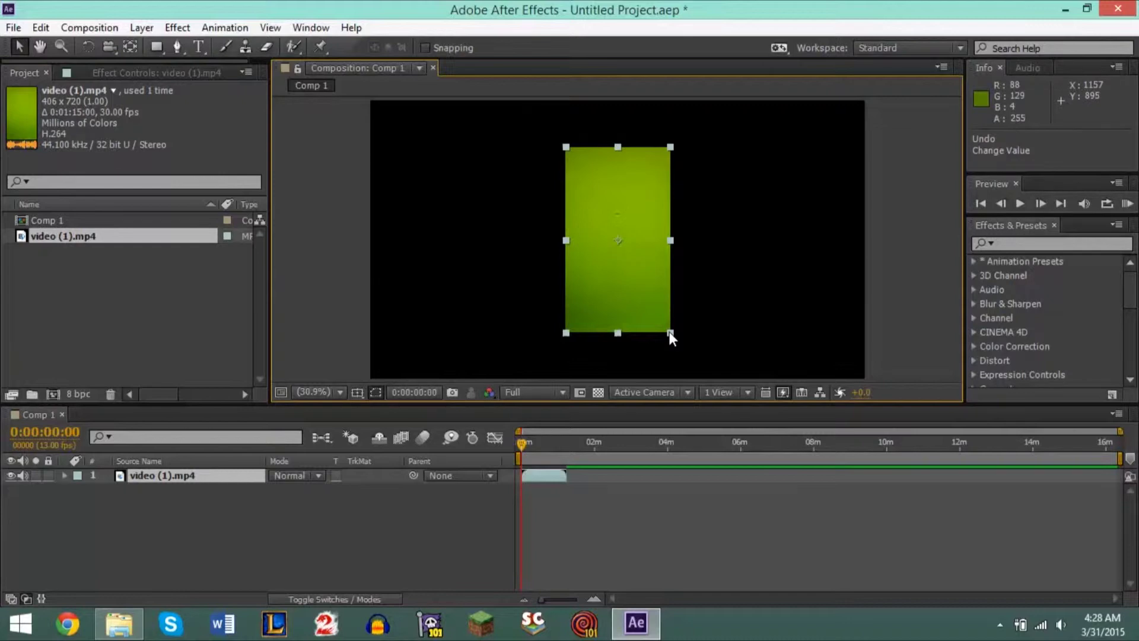
left_click_drag(671, 333, 696, 379)
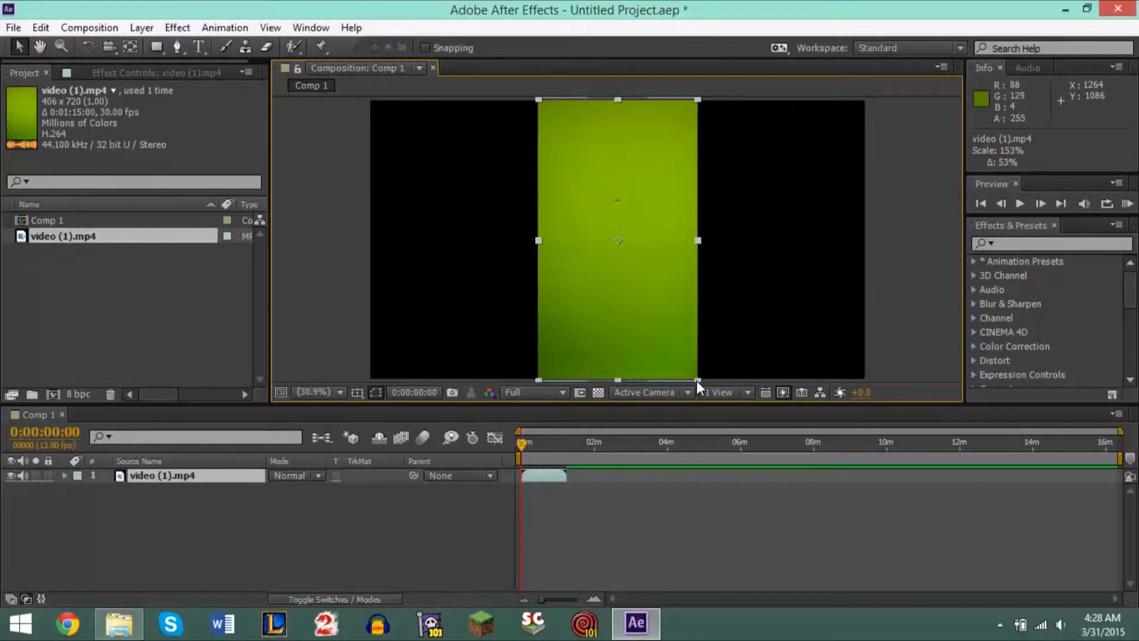
key("Return")
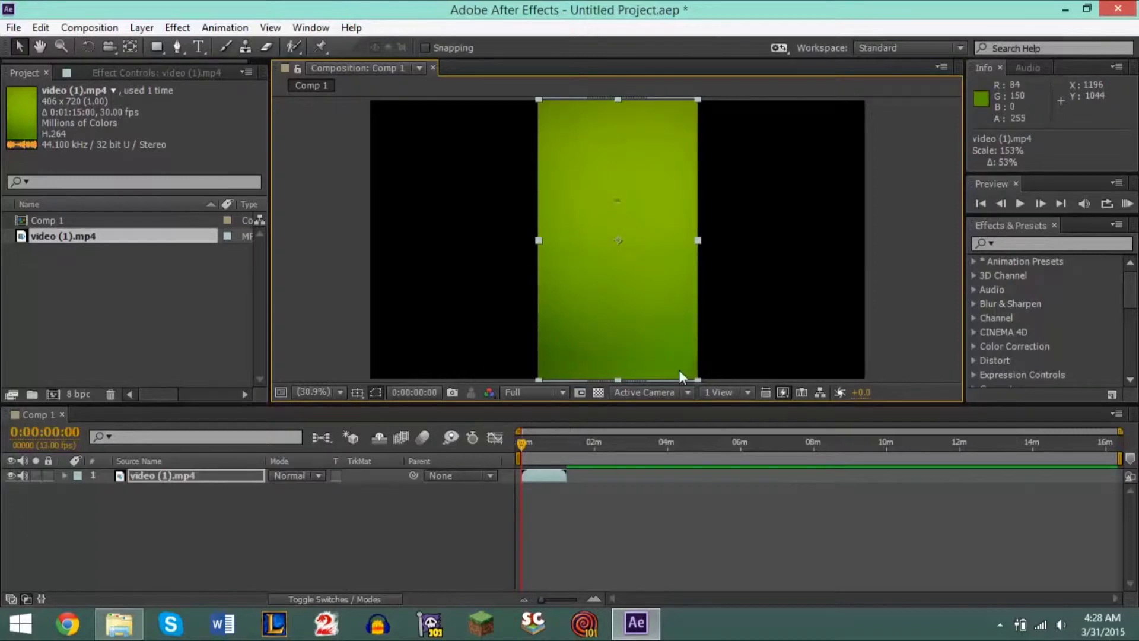
left_click(915, 294)
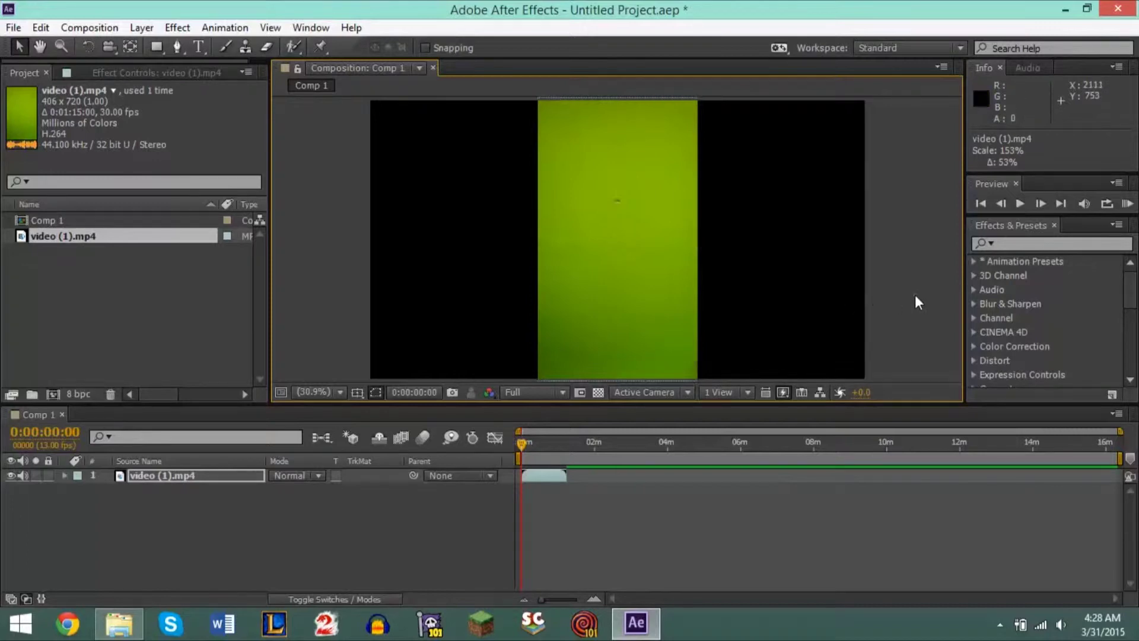
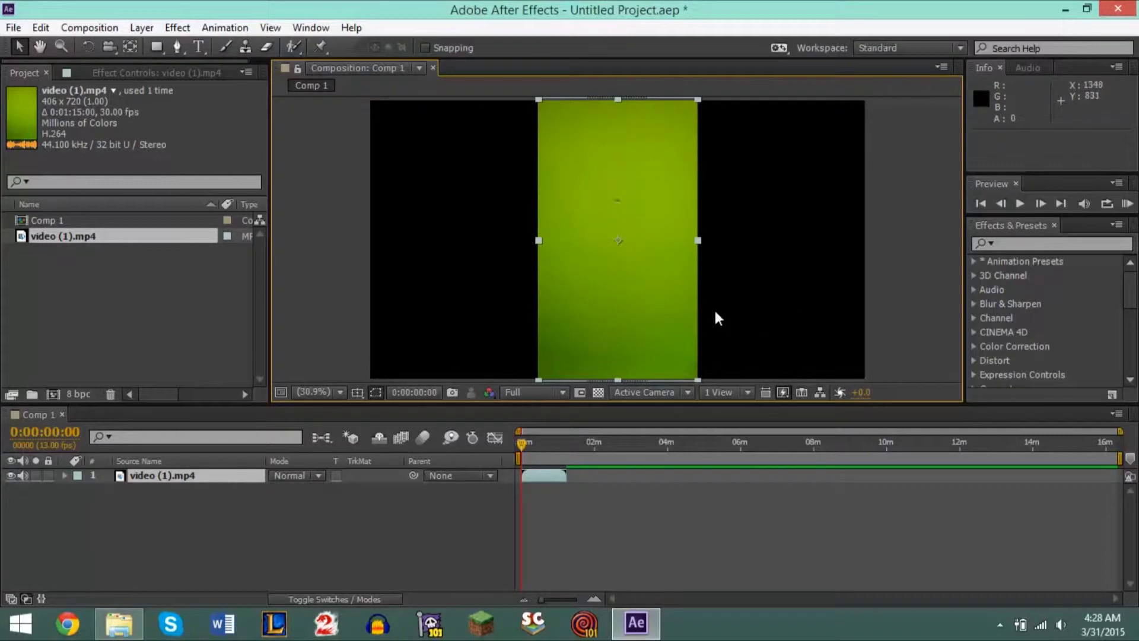
Set the current time to about 0:00:30:10, where the man stands in front of the green screen.
left_click_drag(536, 603, 575, 597)
left_click(721, 442)
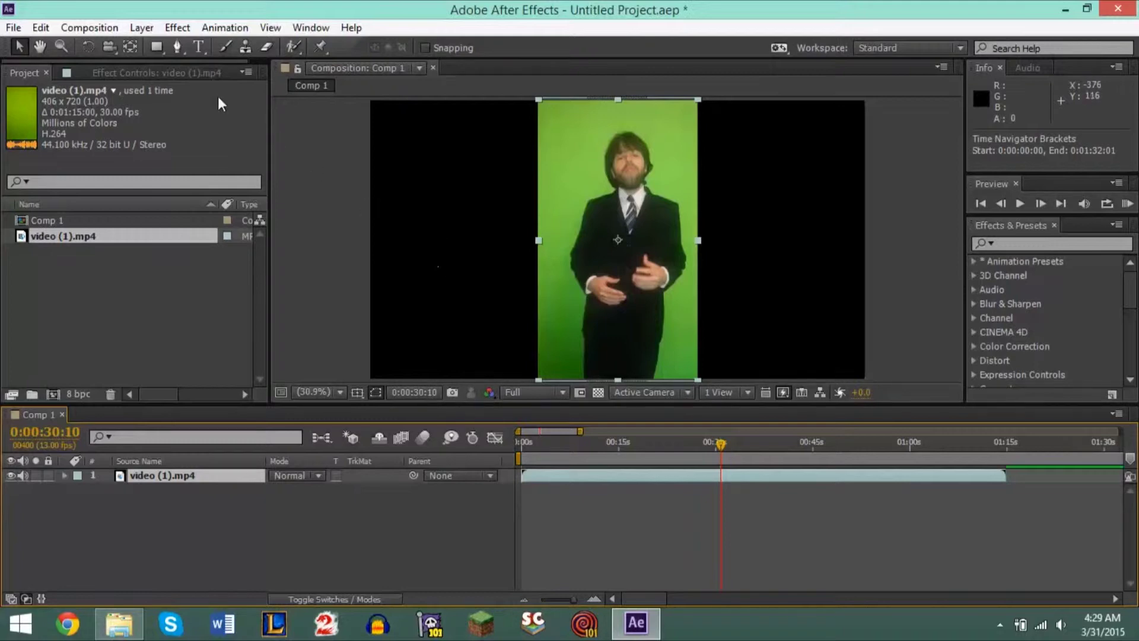
Draw a closed Pen tool mask loosely around the man on the video layer, extending below the frame at his legs.
left_click(179, 48)
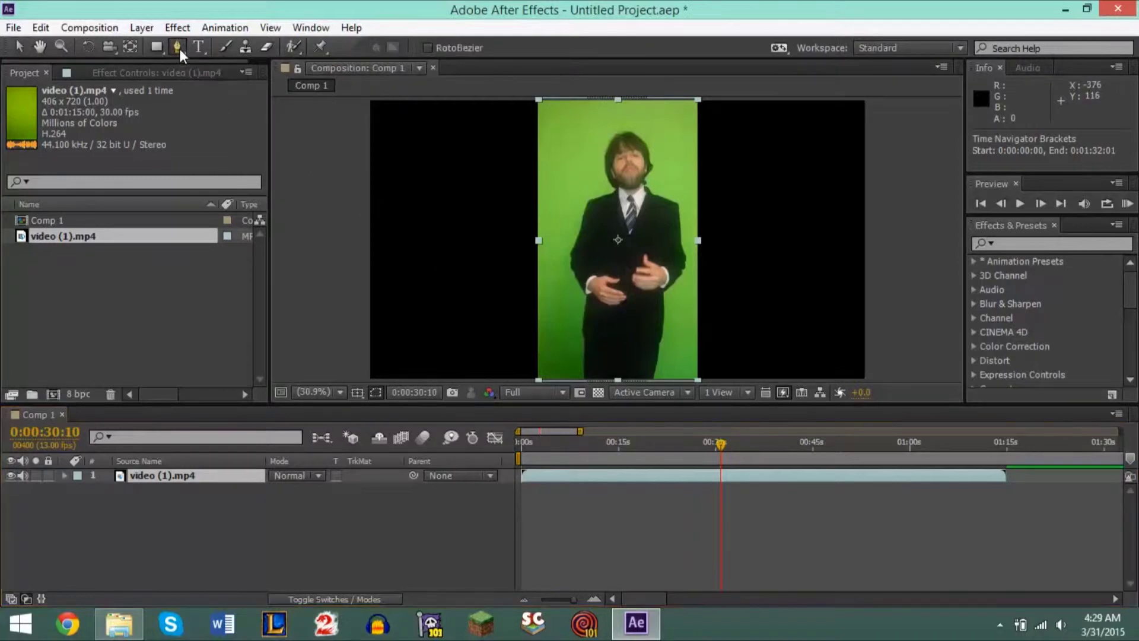
left_click(311, 393)
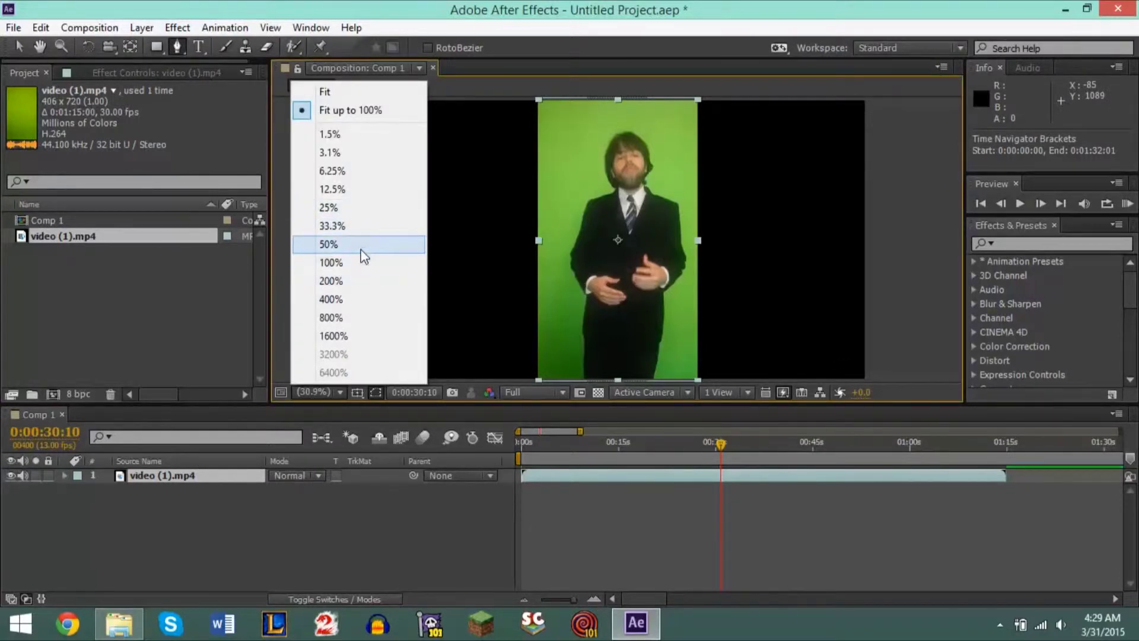
left_click(360, 248)
left_click(321, 392)
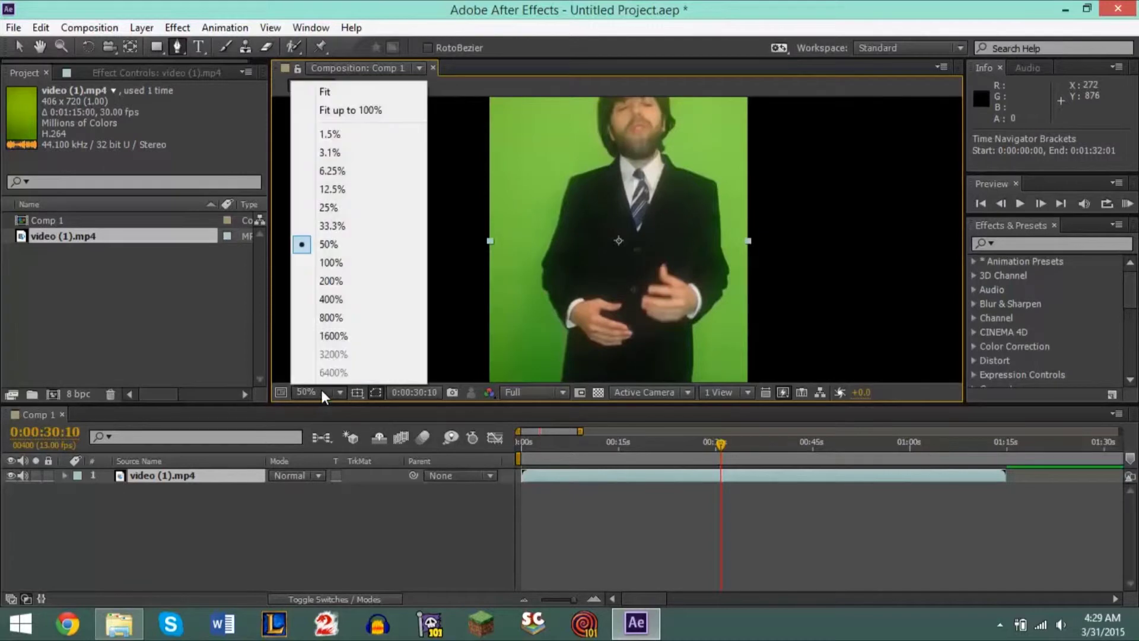
left_click(355, 300)
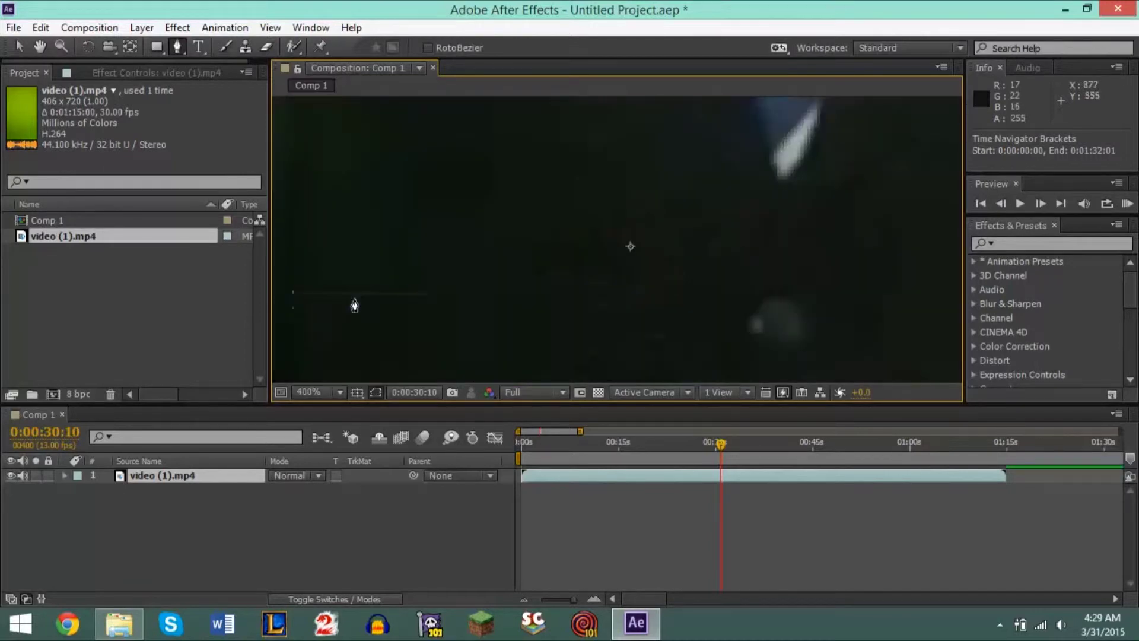
left_click(326, 393)
left_click(350, 190)
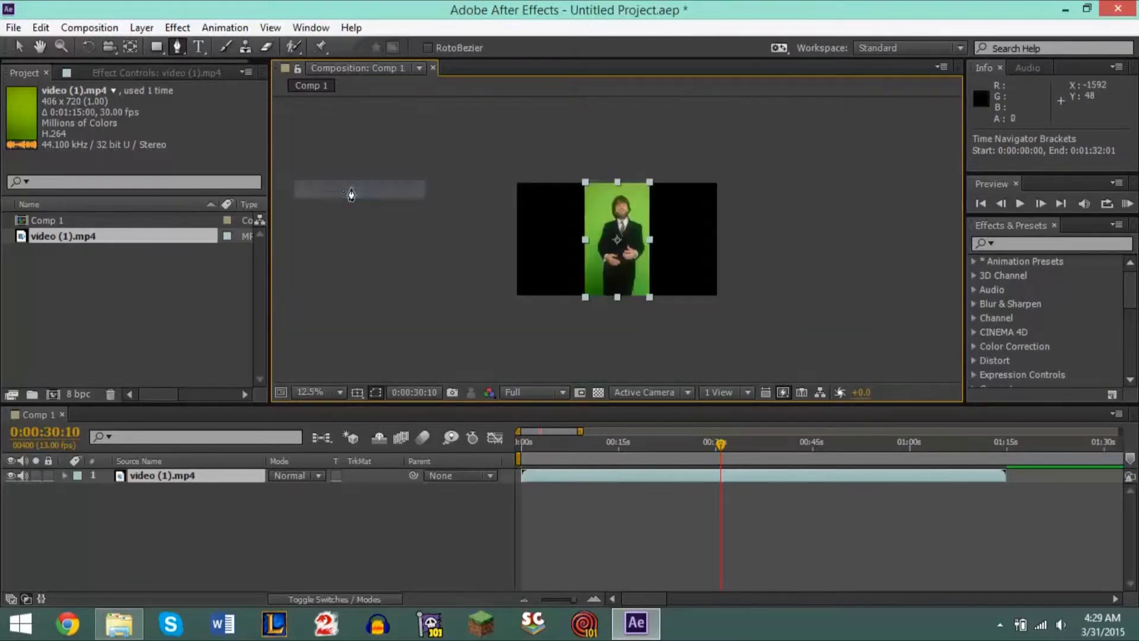
left_click(333, 390)
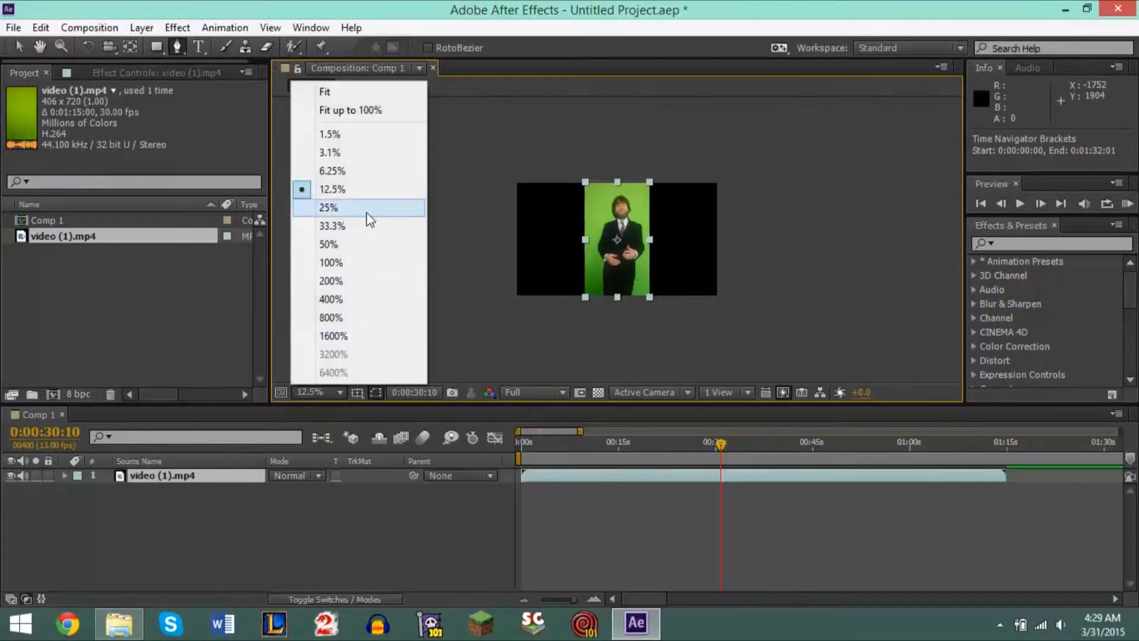
left_click(366, 213)
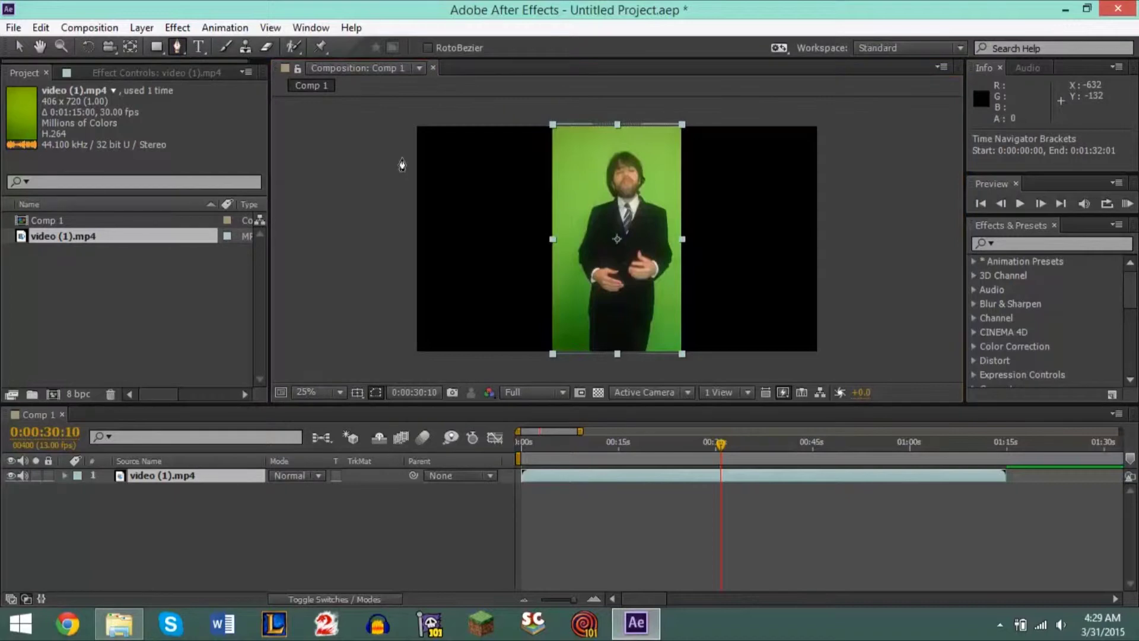
left_click(569, 341)
left_click(573, 364)
left_click(605, 364)
left_click(647, 364)
left_click(661, 337)
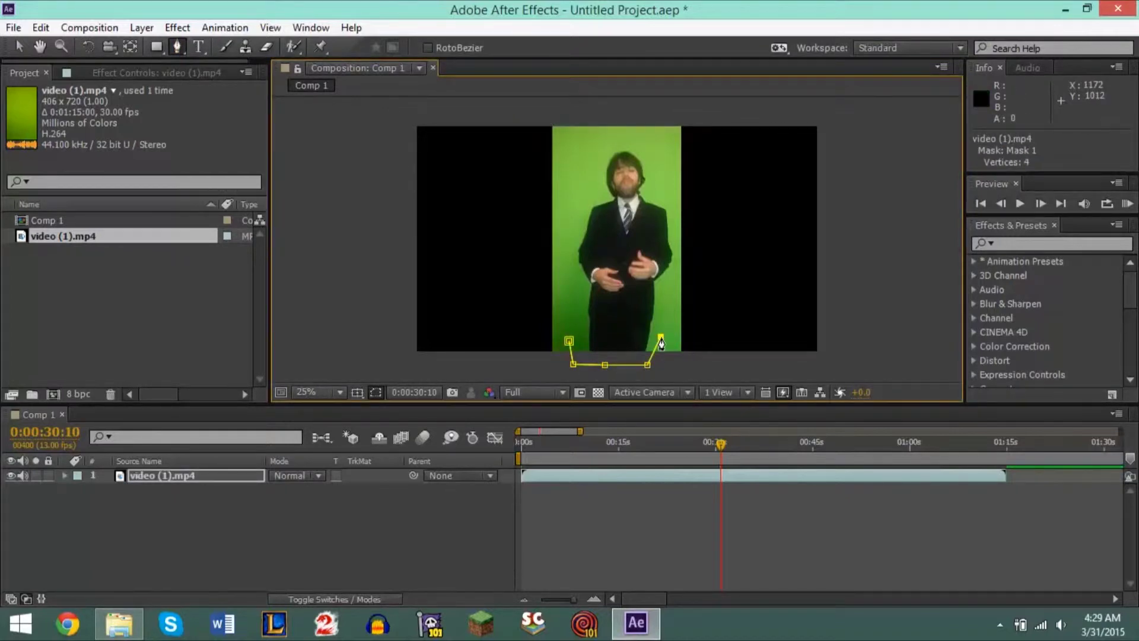
left_click(670, 306)
left_click(675, 276)
left_click(676, 234)
left_click(672, 194)
left_click(651, 161)
left_click(634, 141)
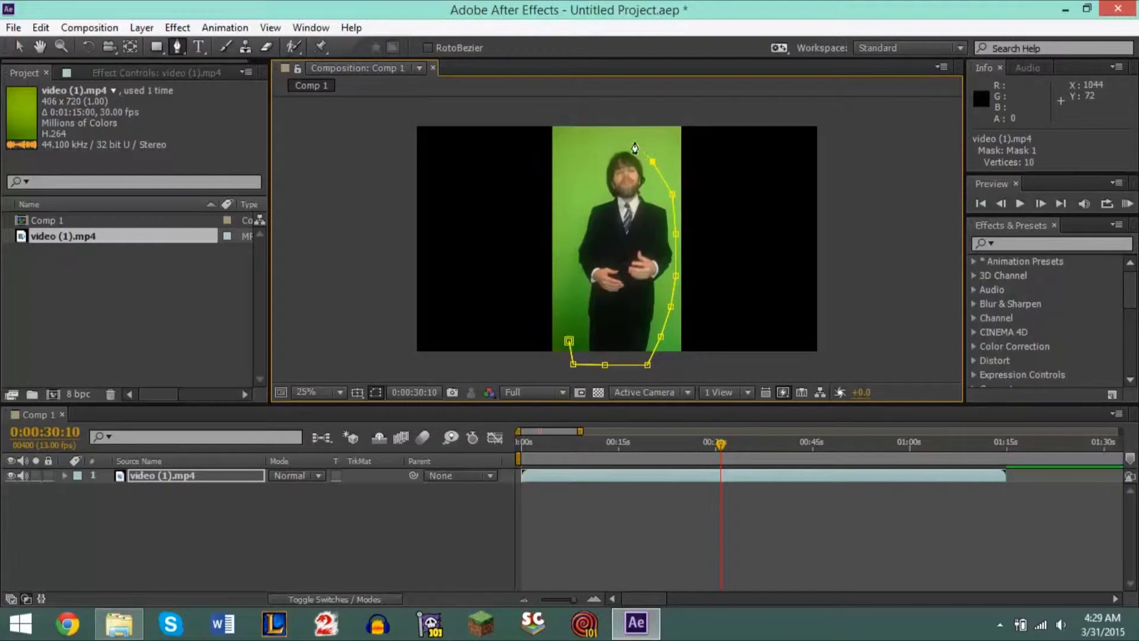
left_click(600, 141)
left_click(588, 176)
left_click(579, 219)
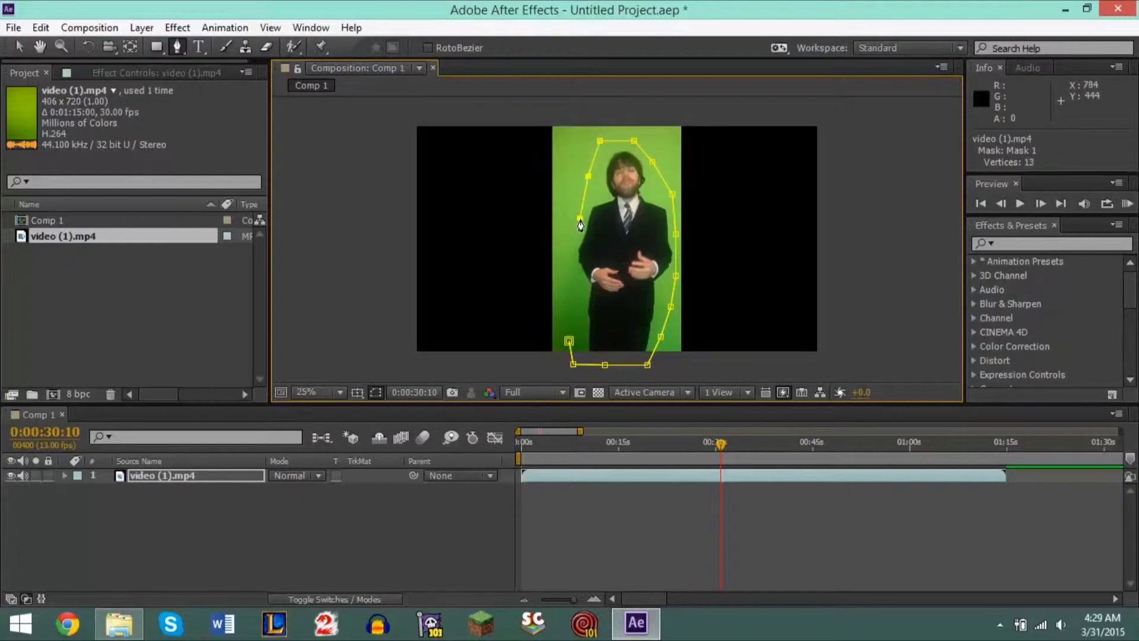
left_click(569, 271)
left_click(569, 314)
left_click(569, 343)
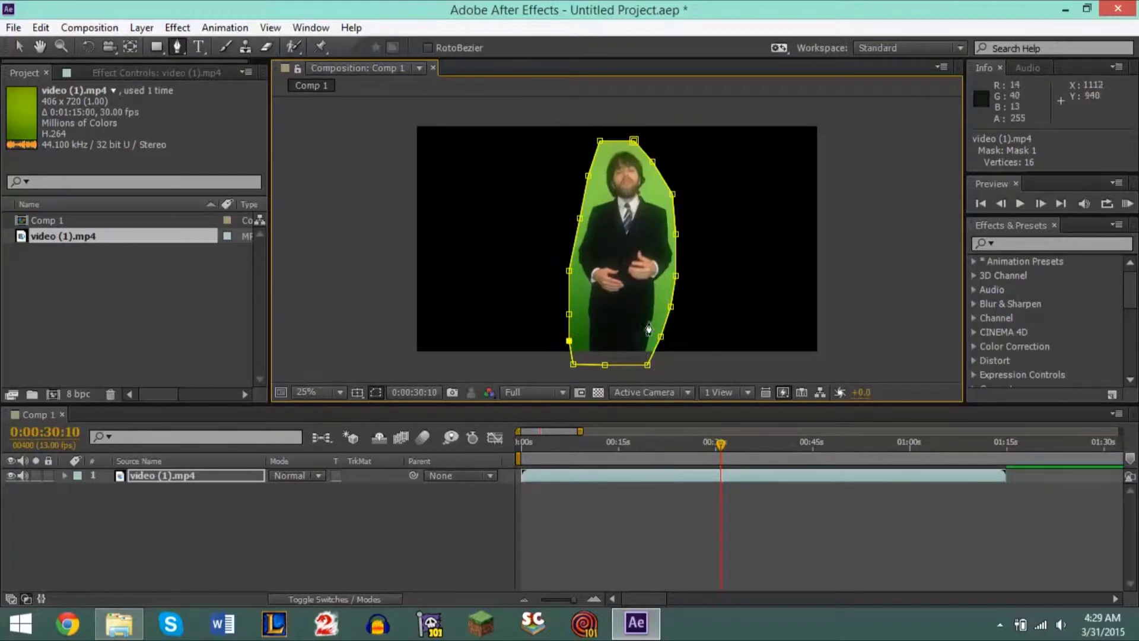
Undo the entire Pen tool mask drawn around the man, removing its path from the video layer.
key("ctrl+z")
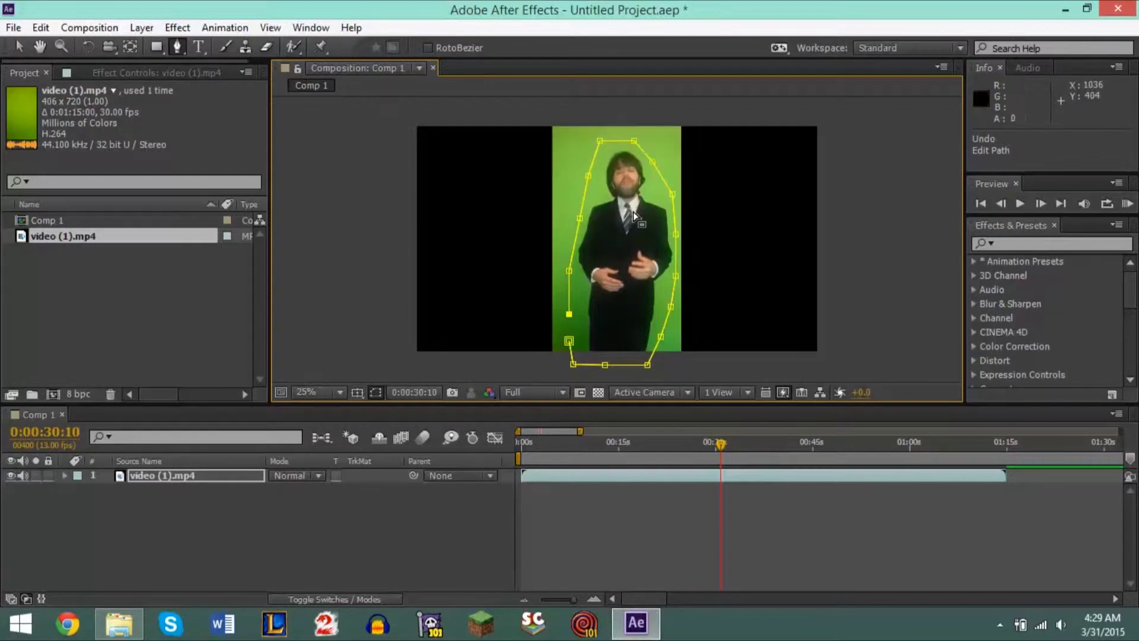
key("ctrl+z")
key("ctrl+z")
key("ctrl+z")
key("ctrl+z")
key("ctrl+z")
key("ctrl+z")
key("ctrl+z")
key("ctrl+z")
key("ctrl+z")
key("ctrl+z")
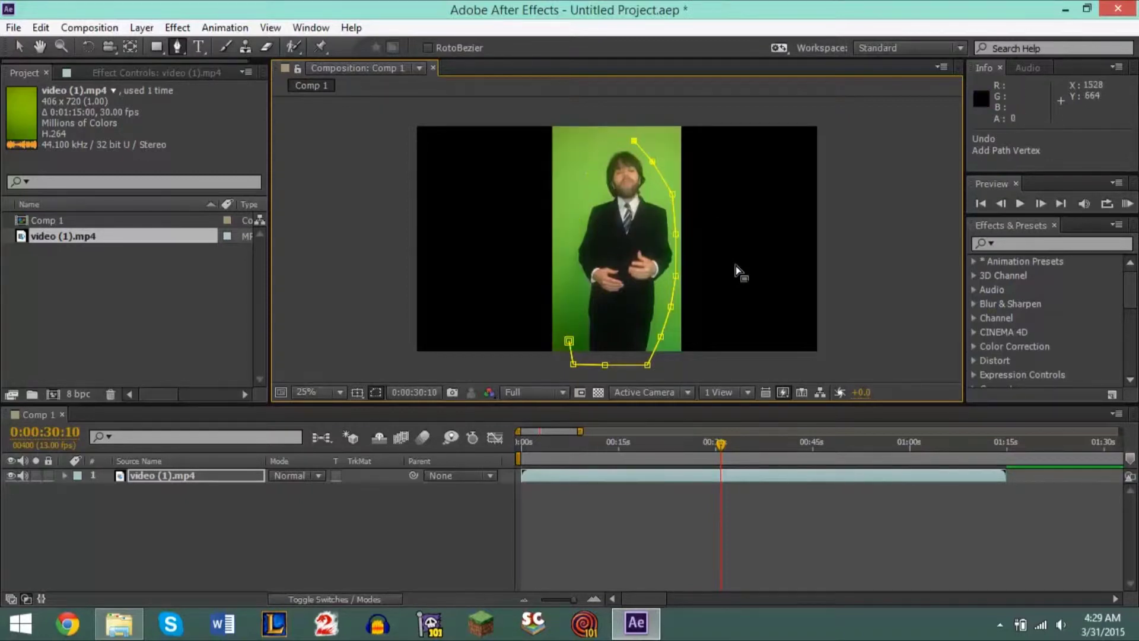
key("ctrl+z")
key("ctrl+z")
key("ctrl+z")
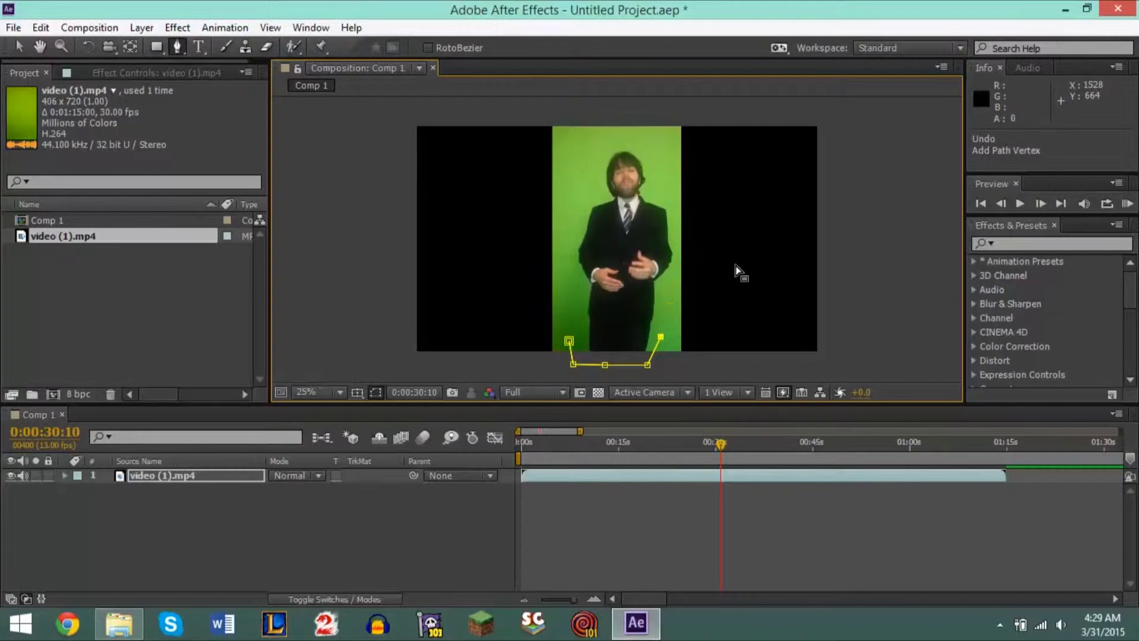
key("ctrl+z")
key("ctrl+z")
key("ctrl+z")
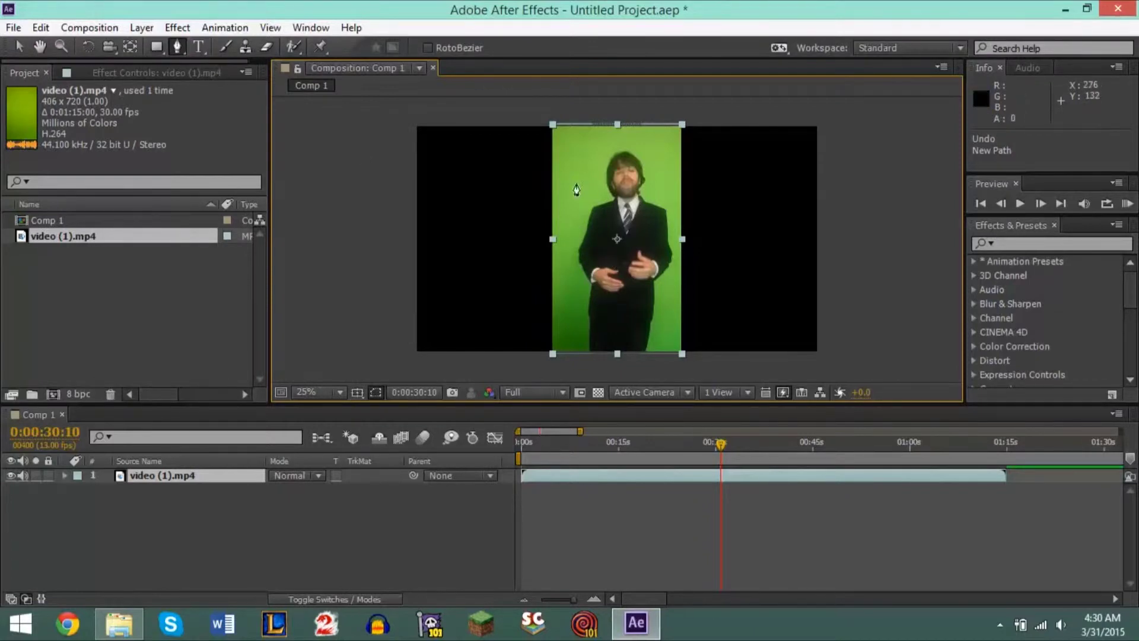
Apply the Keylight (1.2) keying effect to the video (1).mp4 layer and switch to the Selection tool.
left_click(997, 223)
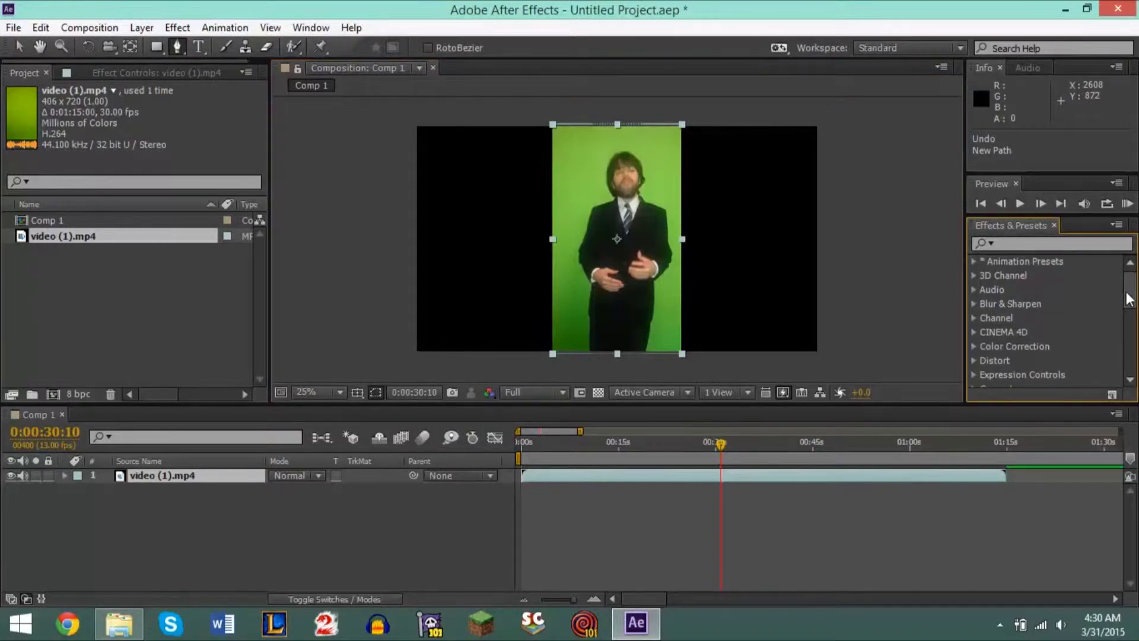
scroll(1132, 308, "down", 2)
scroll(1131, 308, "down", 2)
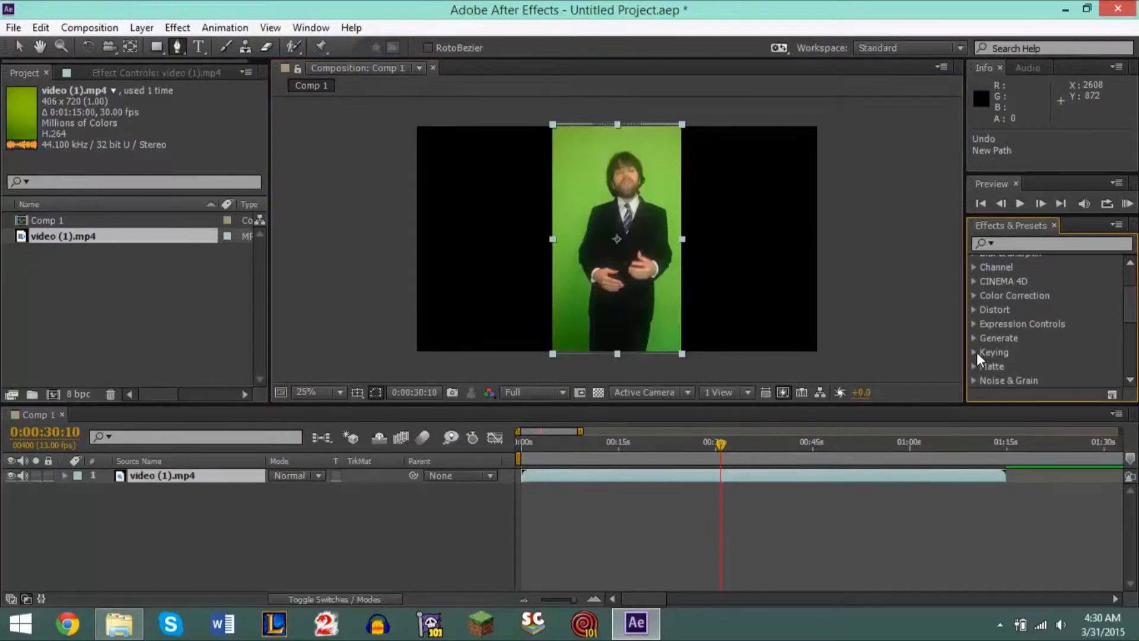
left_click(976, 351)
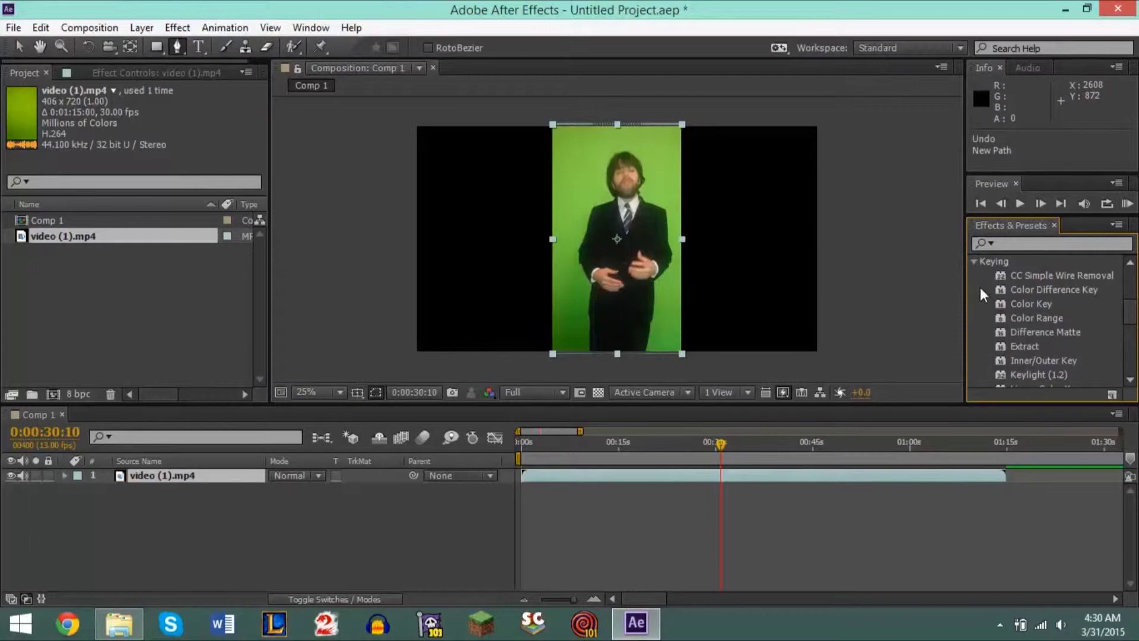
left_click(1026, 378)
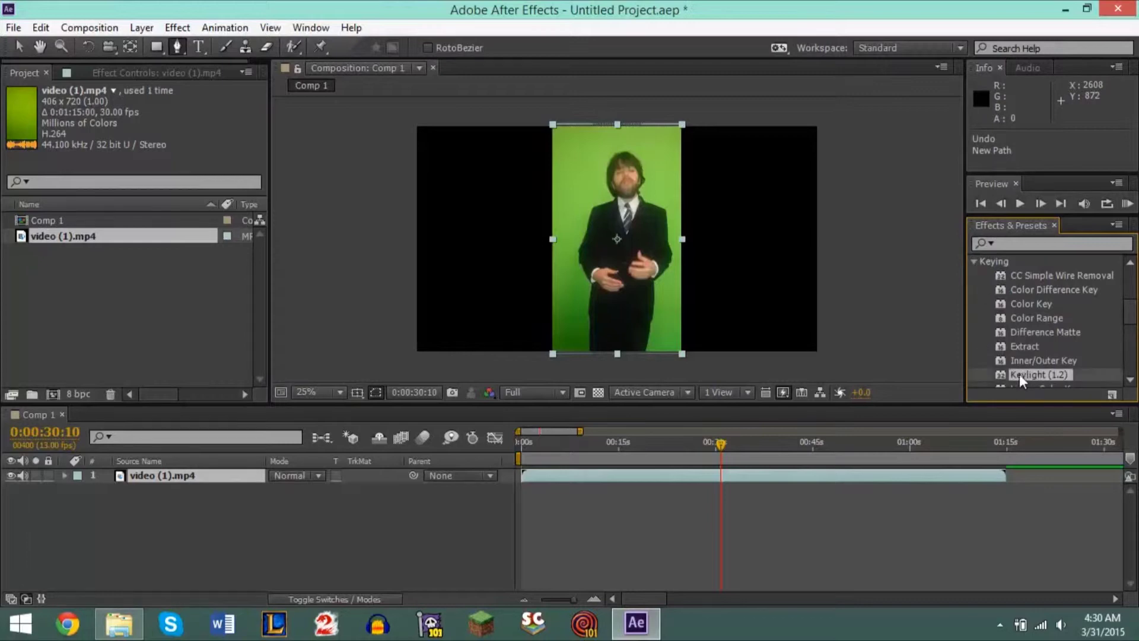
left_click_drag(1036, 373, 619, 231)
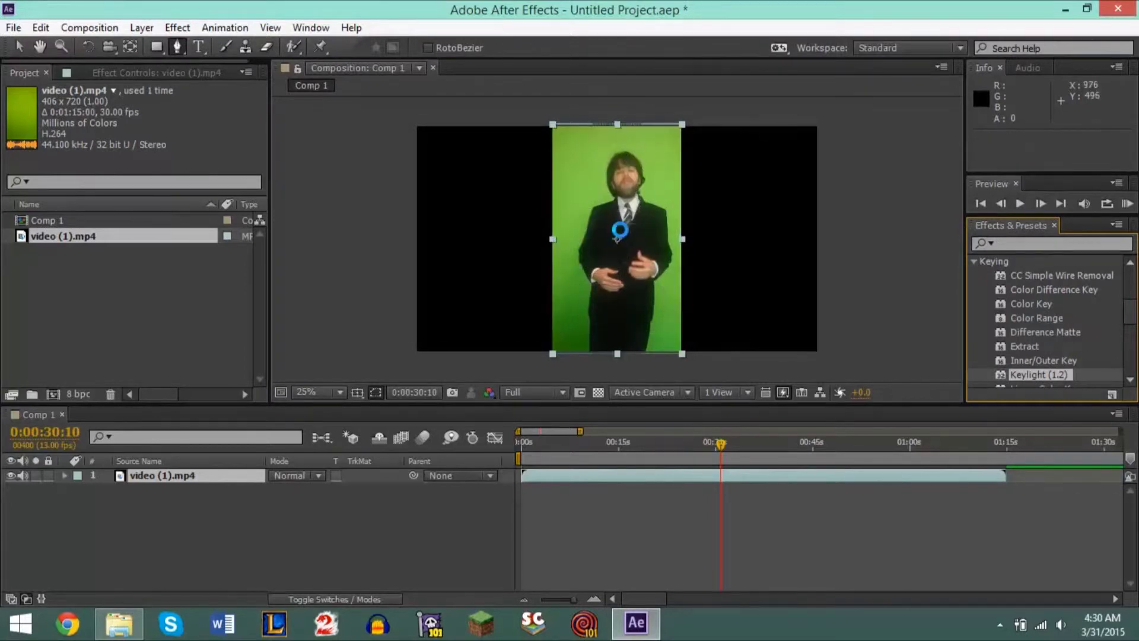
key("v")
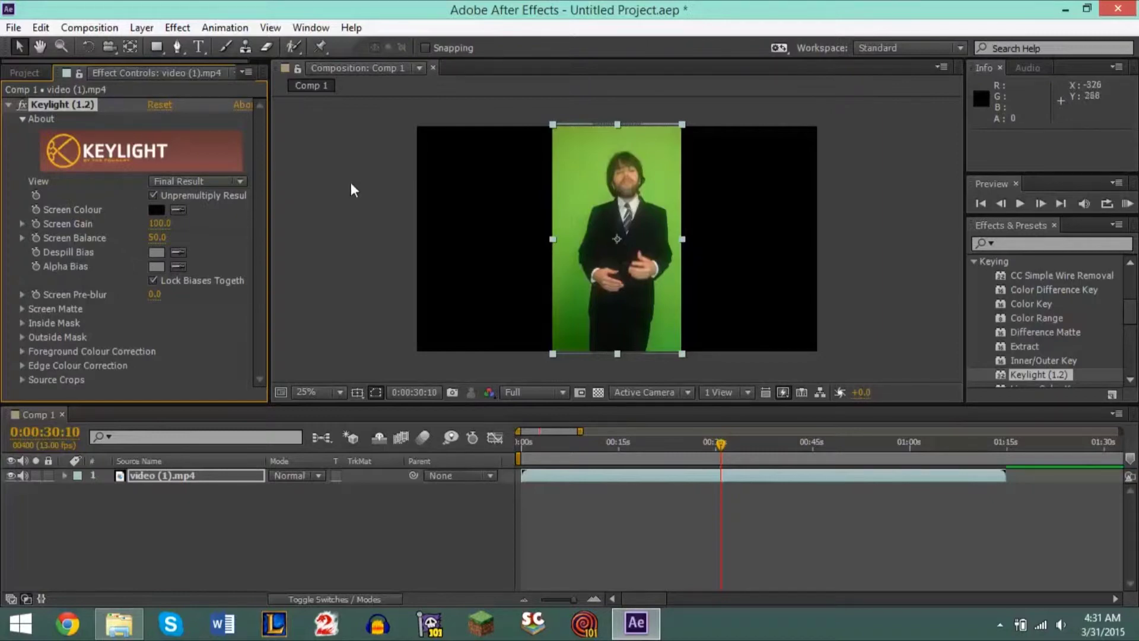
Enlarge the composition viewer in height and width, with its magnification set to Fit up to 100%.
left_click(325, 390)
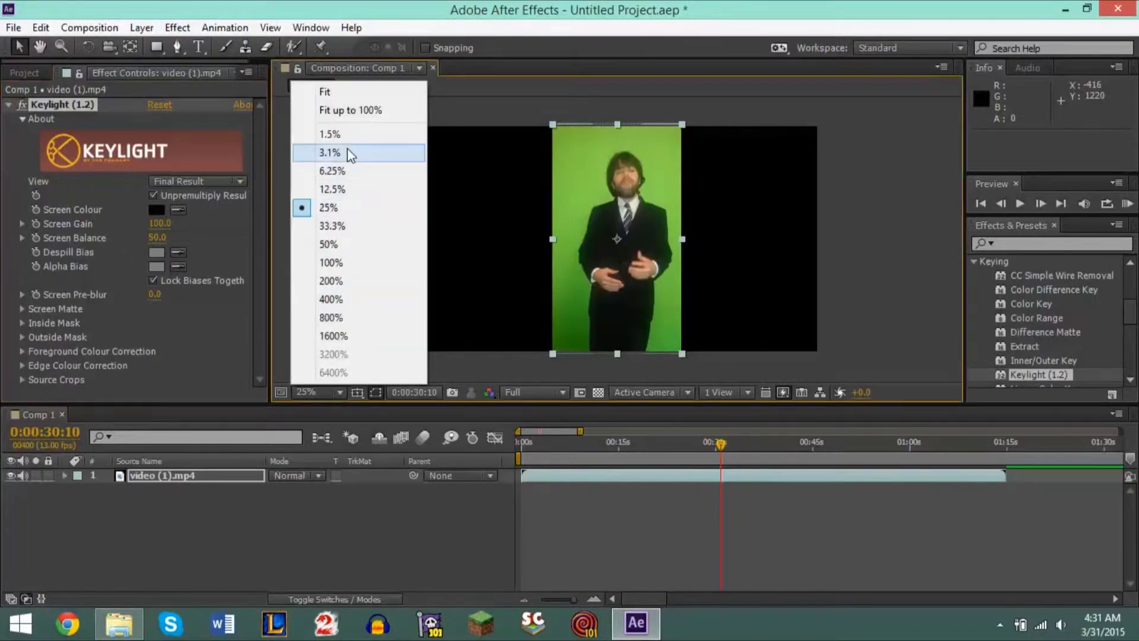
left_click(362, 109)
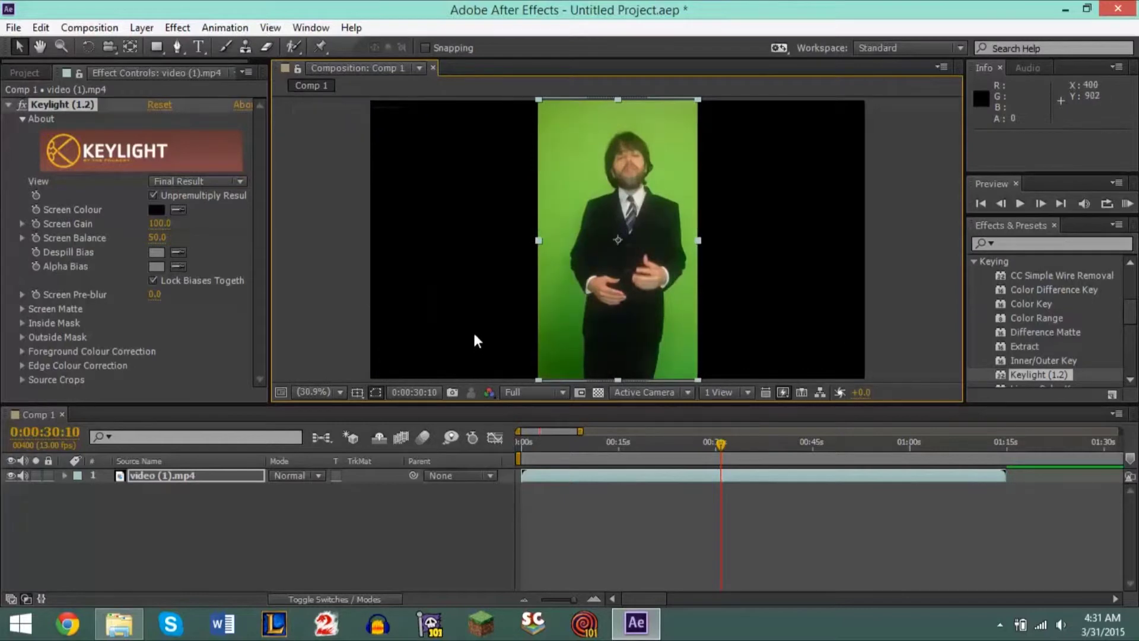
left_click_drag(553, 404, 564, 526)
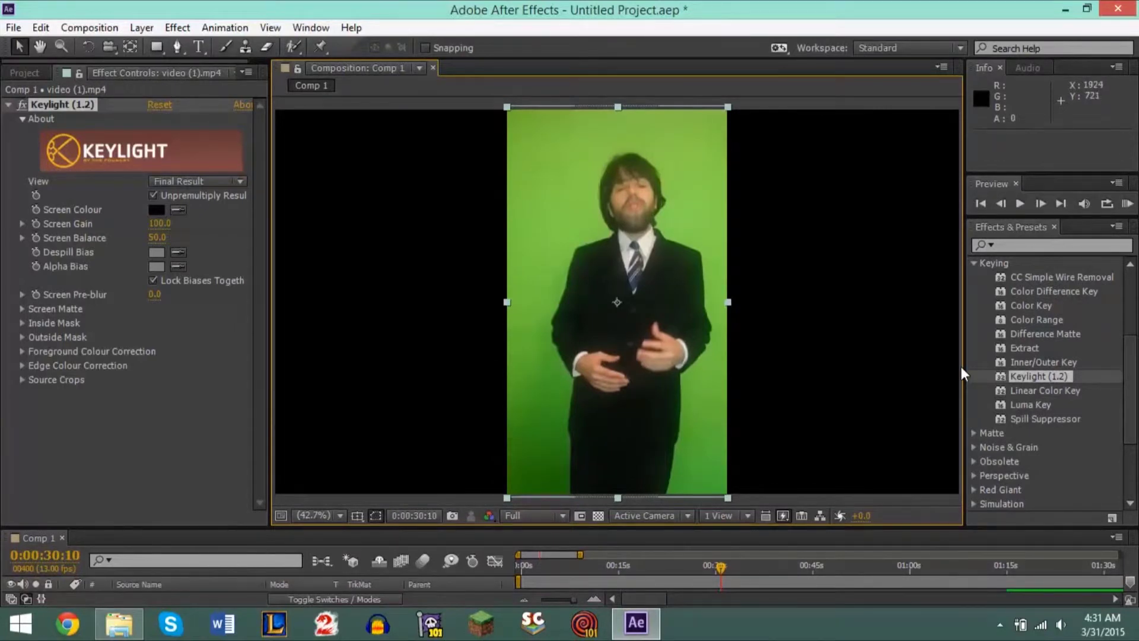
left_click_drag(964, 367, 1066, 370)
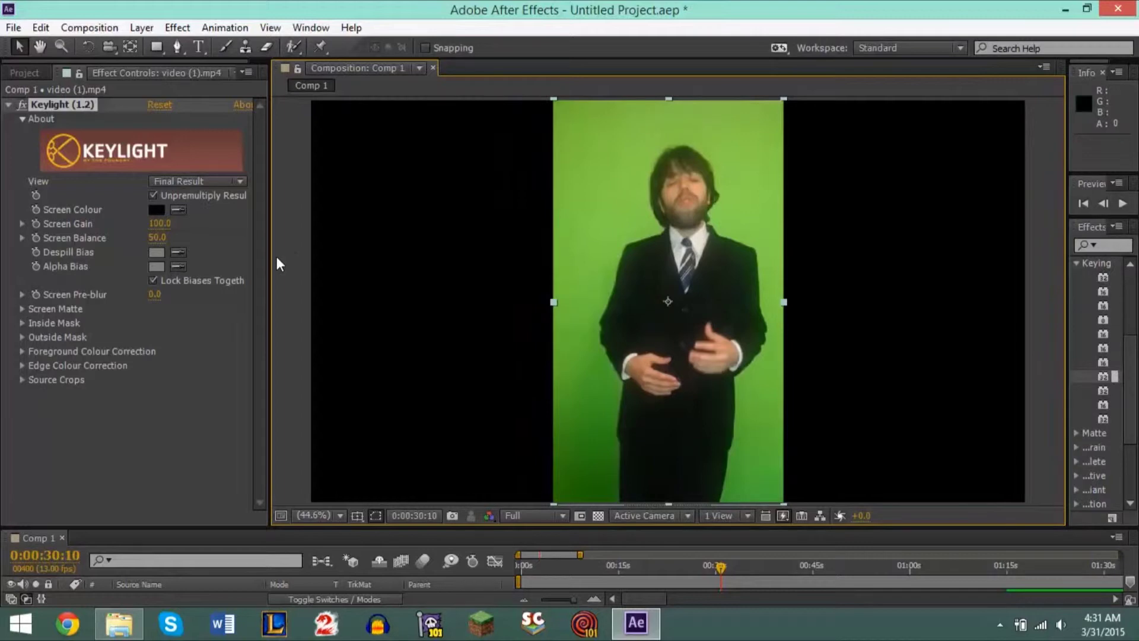
left_click(326, 520)
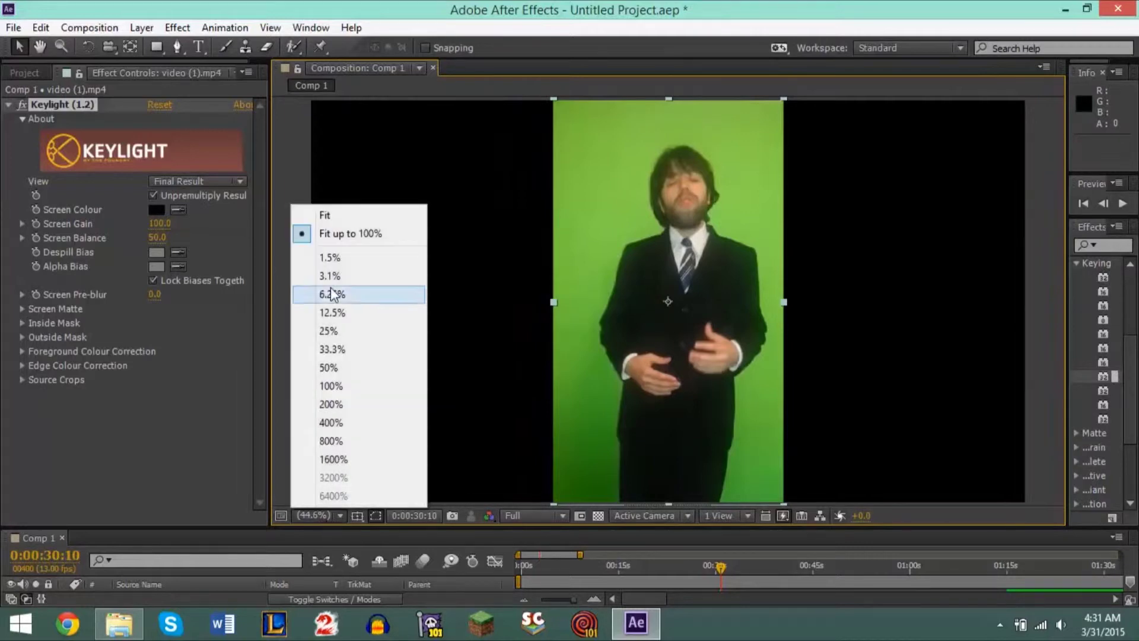
left_click(372, 233)
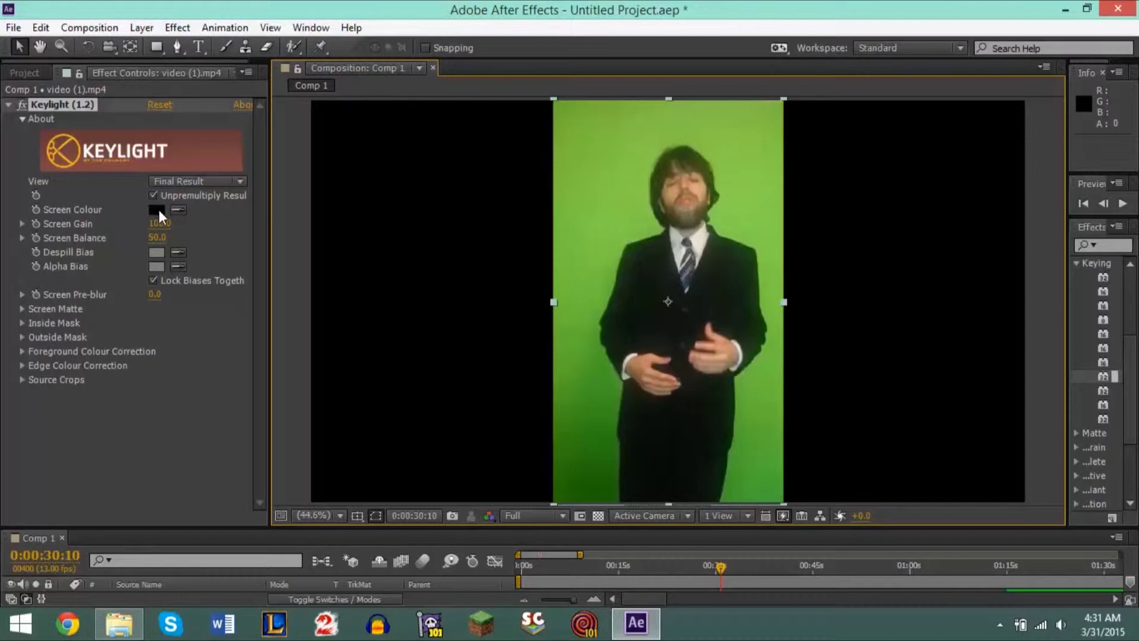
Sample the green backdrop beside the man's shoulder as Keylight's Screen Colour and turn on the transparency grid.
left_click(178, 210)
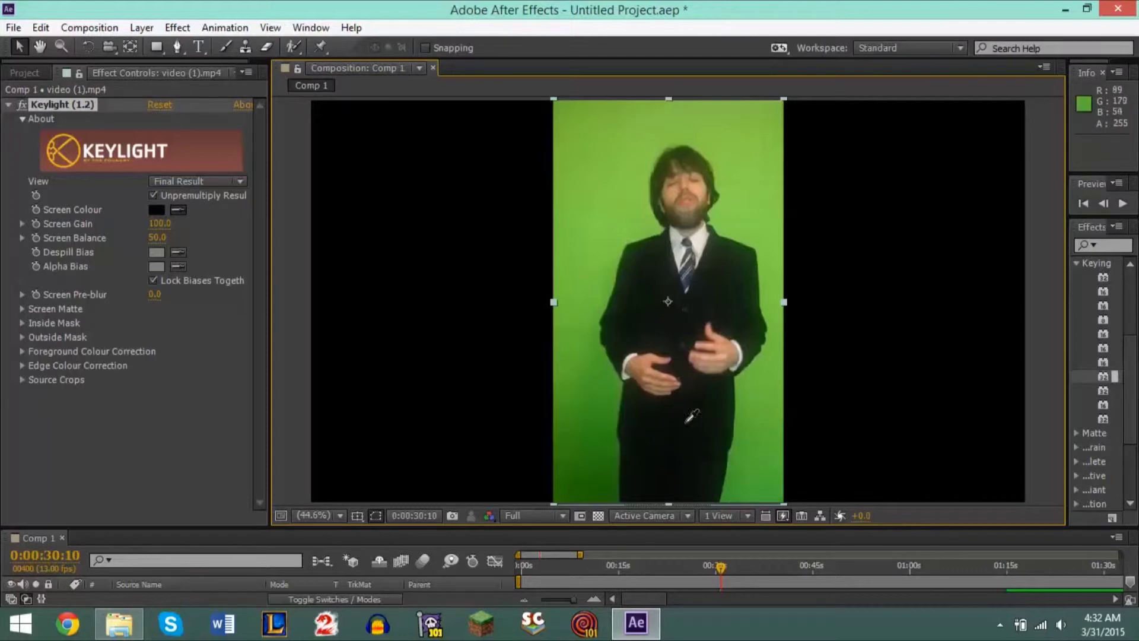
left_click(612, 252)
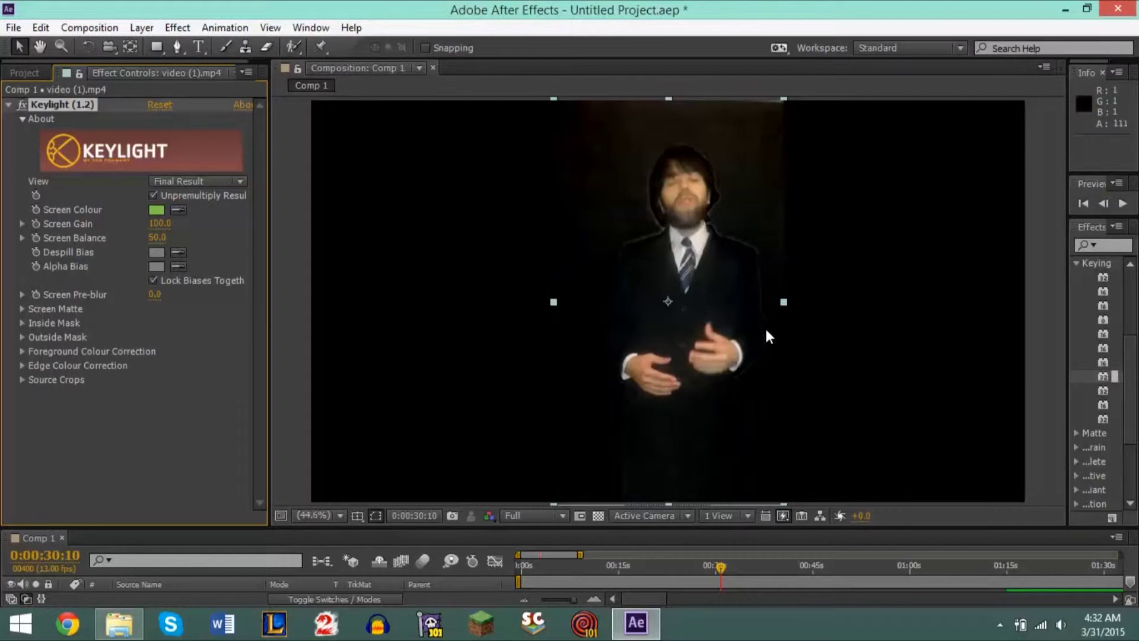
left_click(598, 515)
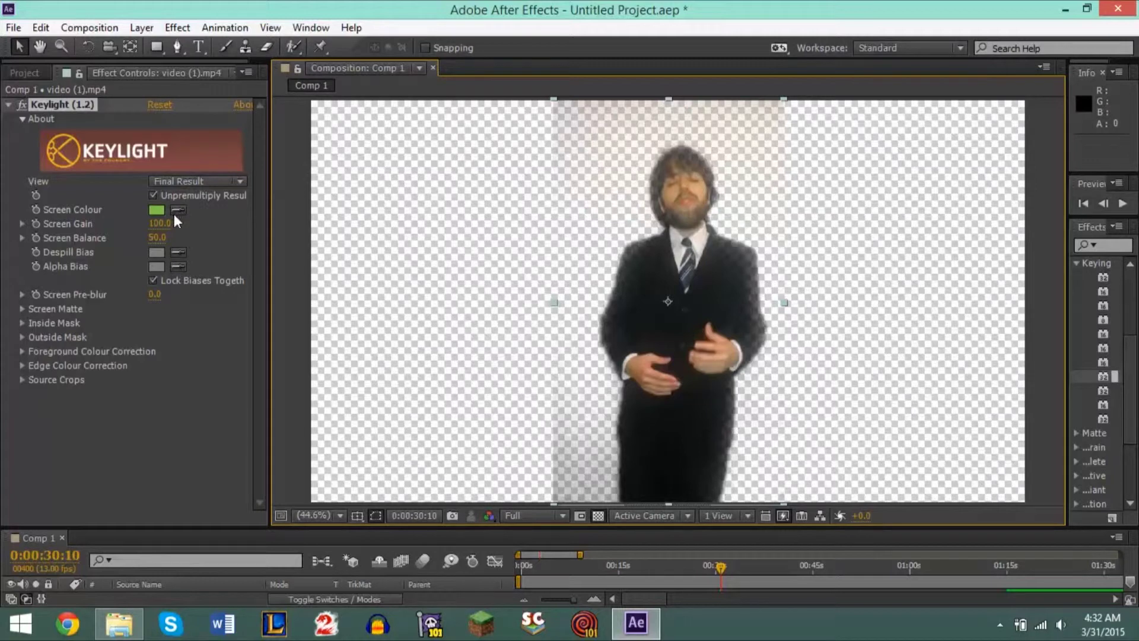
Inspect the key in Keylight's Screen Matte view, expand the Screen Matte settings, and return to Final Result.
left_click(203, 181)
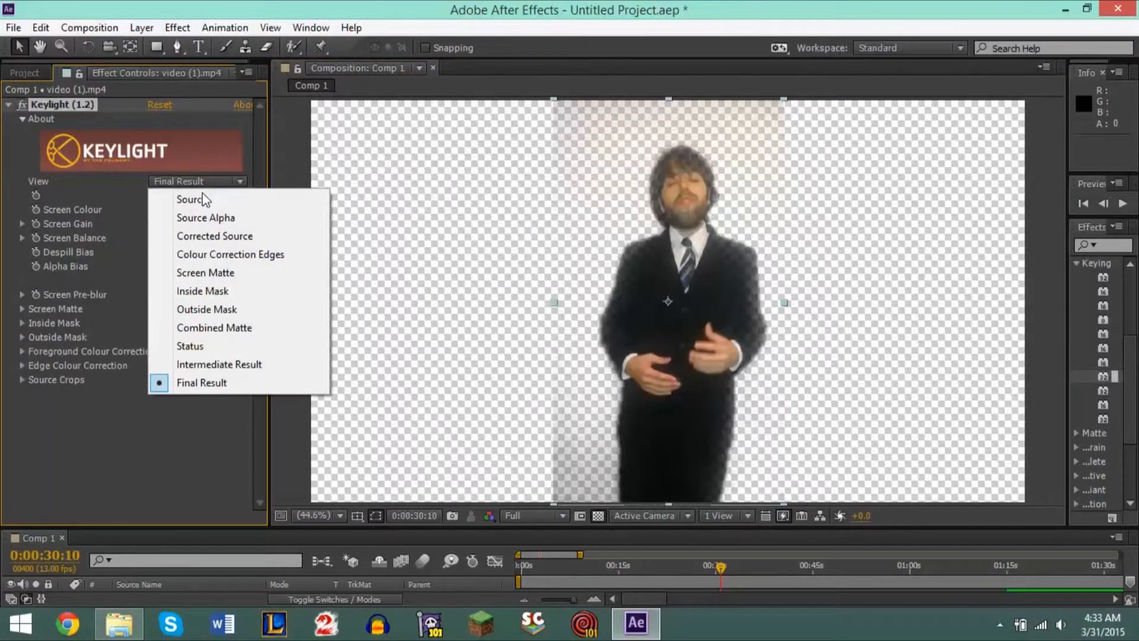
left_click(226, 273)
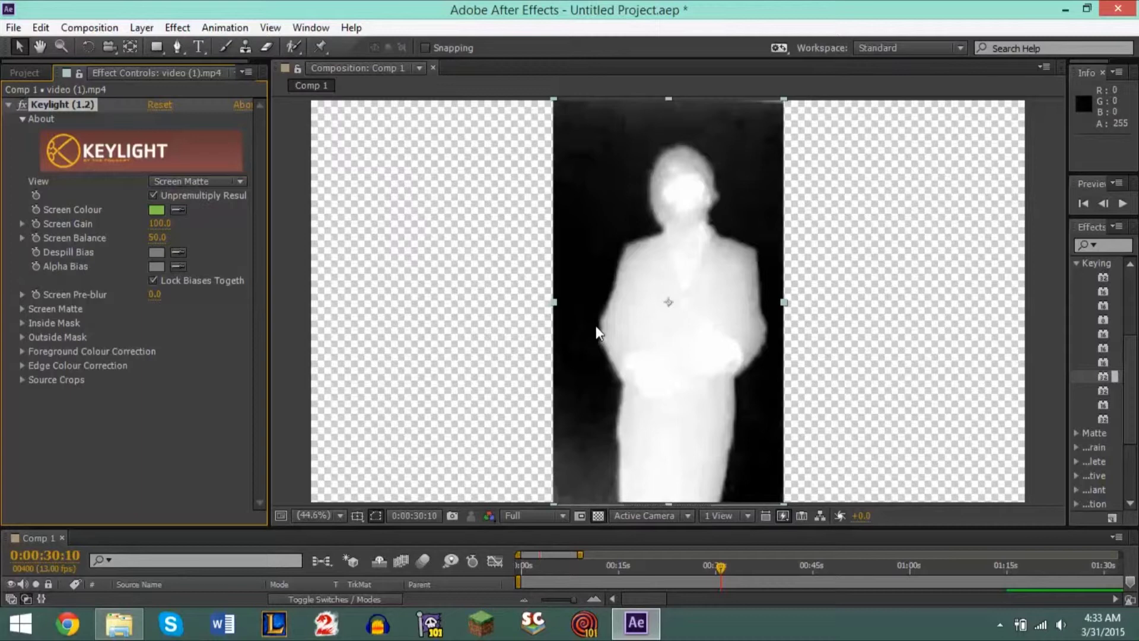
left_click(21, 308)
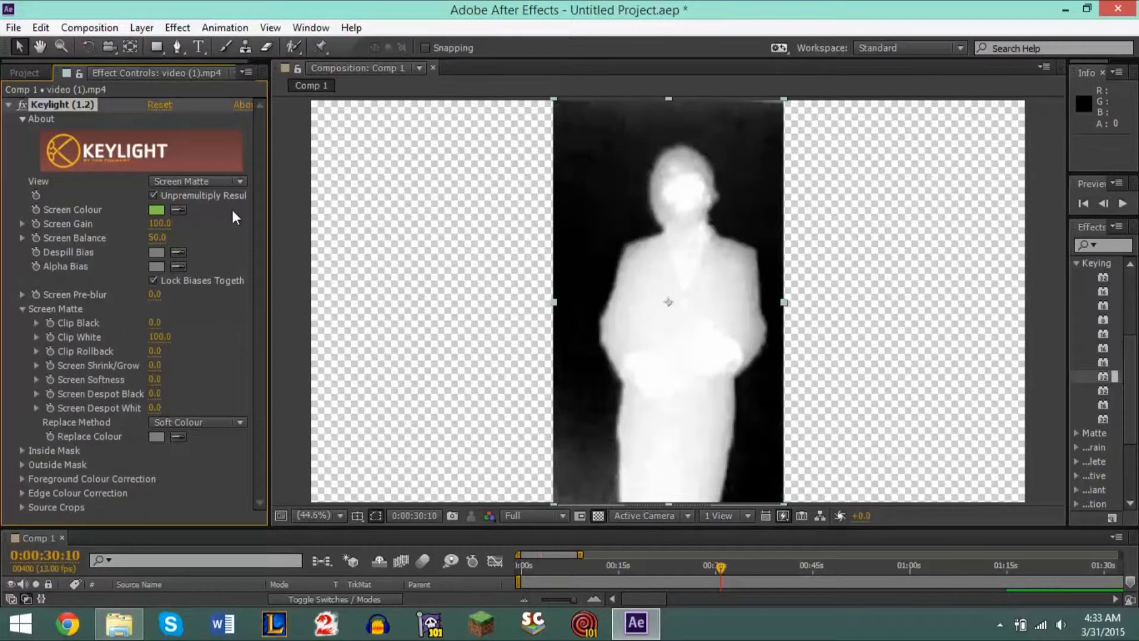
left_click(215, 180)
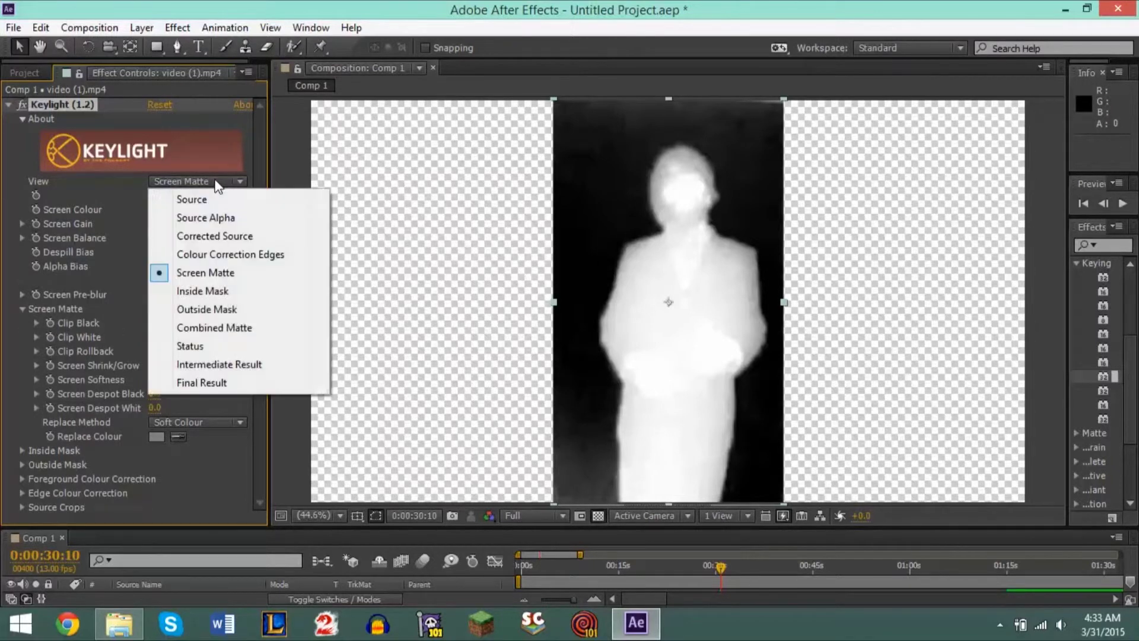
left_click(202, 383)
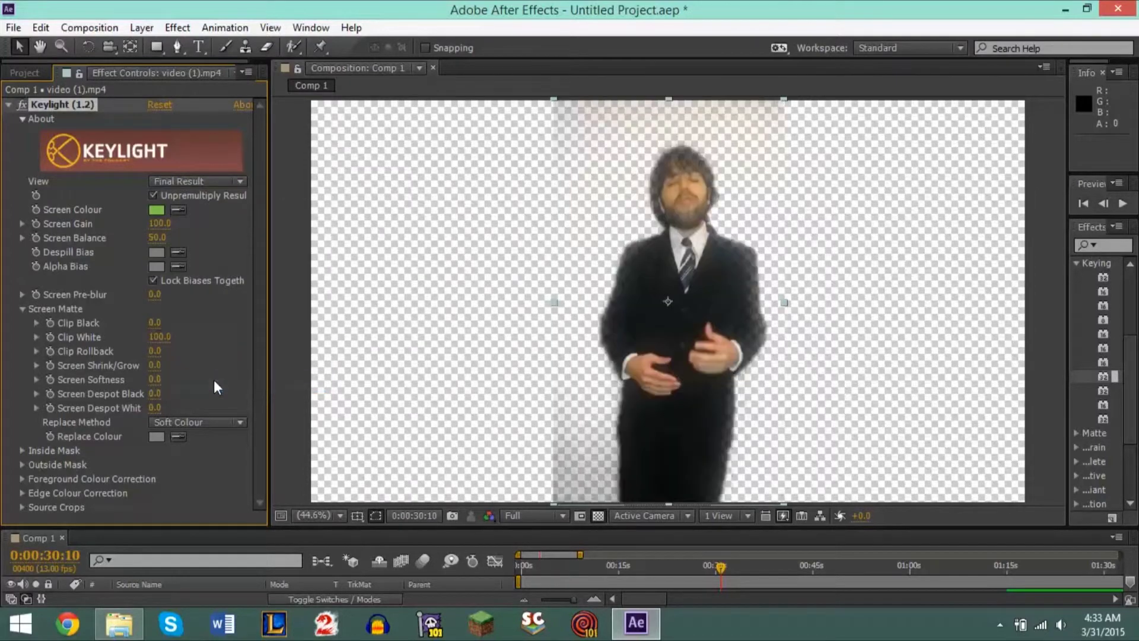
Compare the keyed footage with the transparency grid off and on, then recheck the Screen Matte view and return to Final Result.
left_click(597, 519)
left_click(597, 519)
left_click(597, 519)
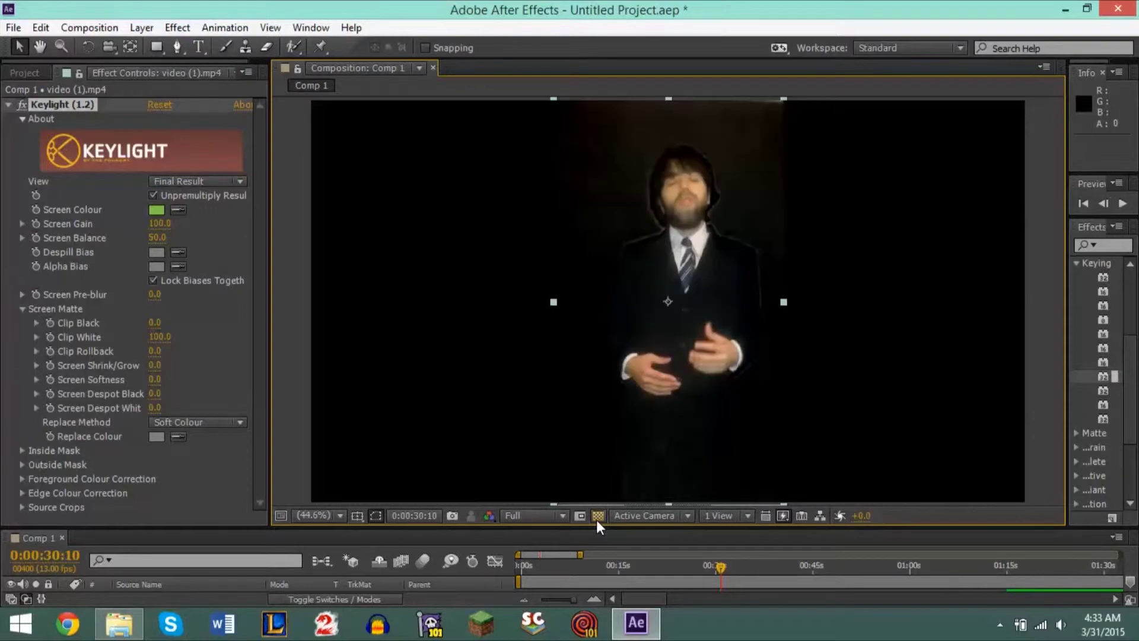
left_click(597, 519)
left_click(193, 182)
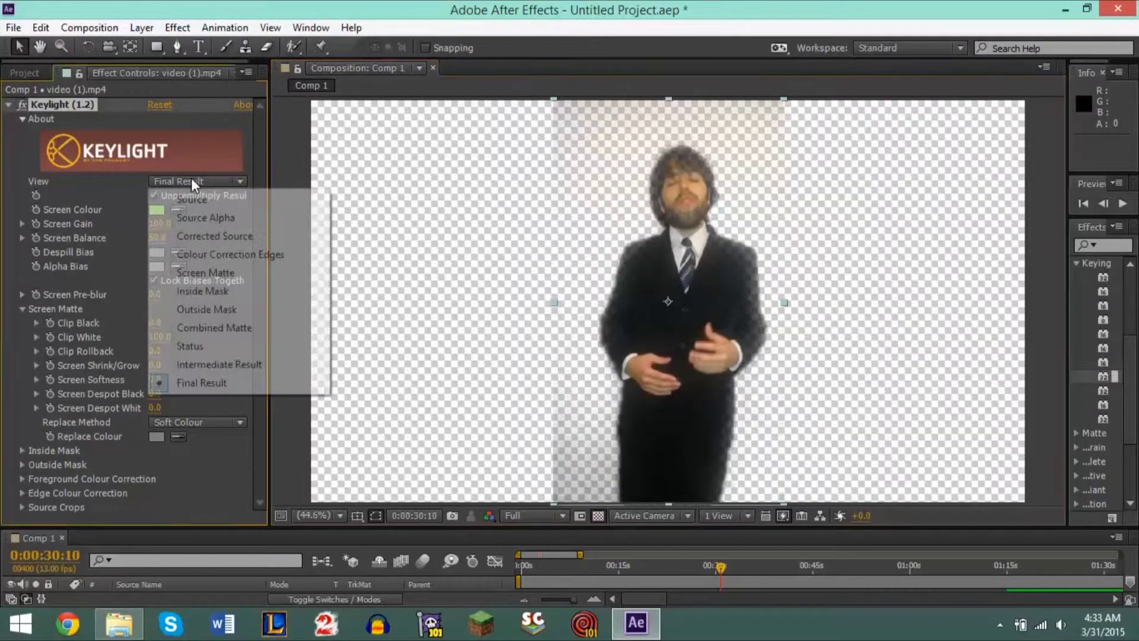
left_click(242, 274)
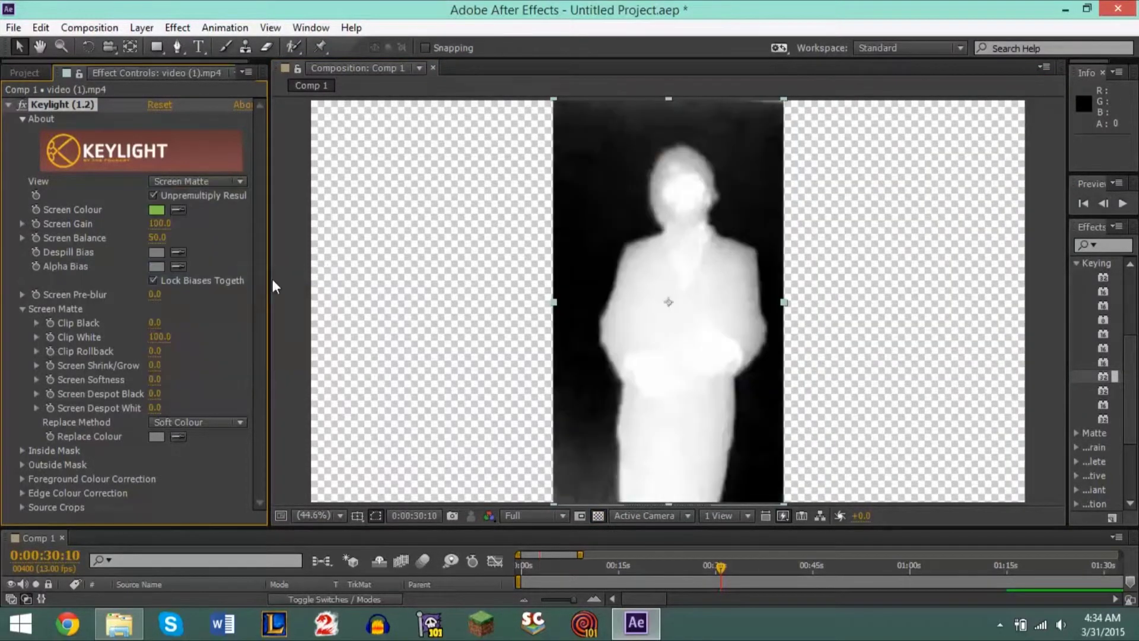
left_click(187, 180)
left_click(204, 383)
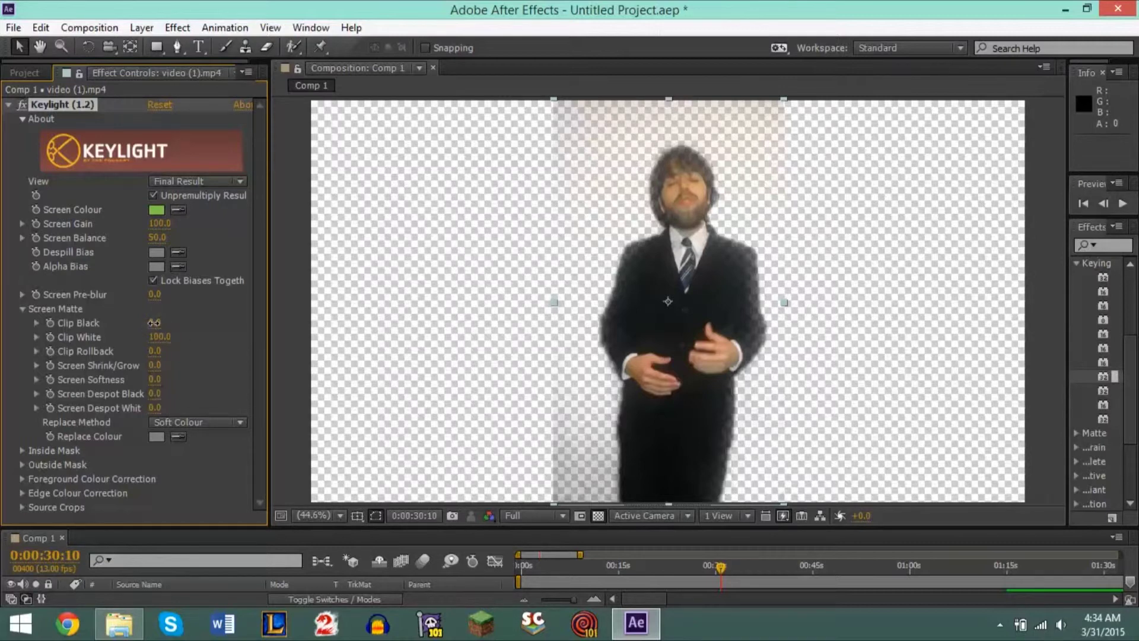
Set Keylight's Screen Matte Clip Black to 27 to clear the remaining backdrop around the man.
left_click_drag(157, 322, 143, 322)
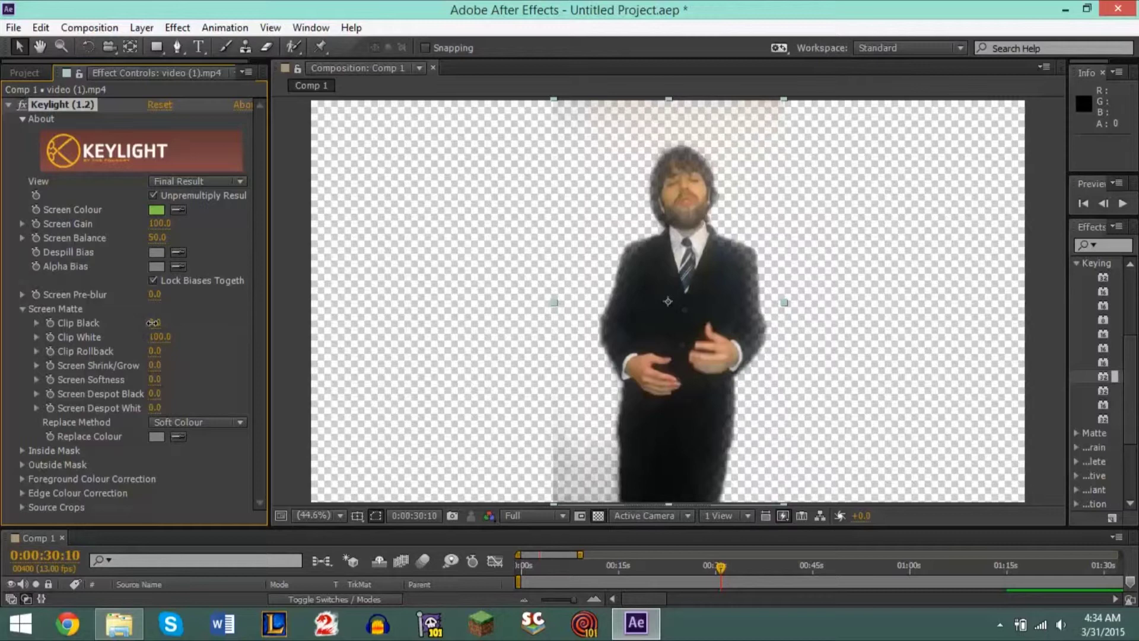
left_click_drag(155, 322, 187, 324)
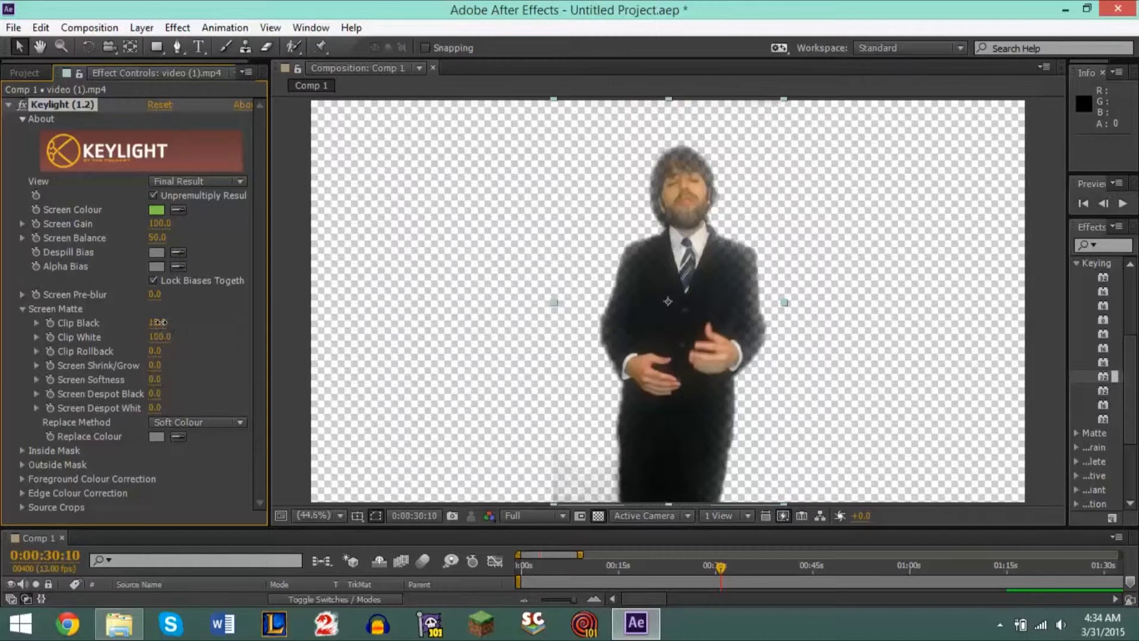
mouse_move(158, 322)
left_mouse_down()
mouse_move(219, 322)
mouse_move(175, 322)
left_mouse_up()
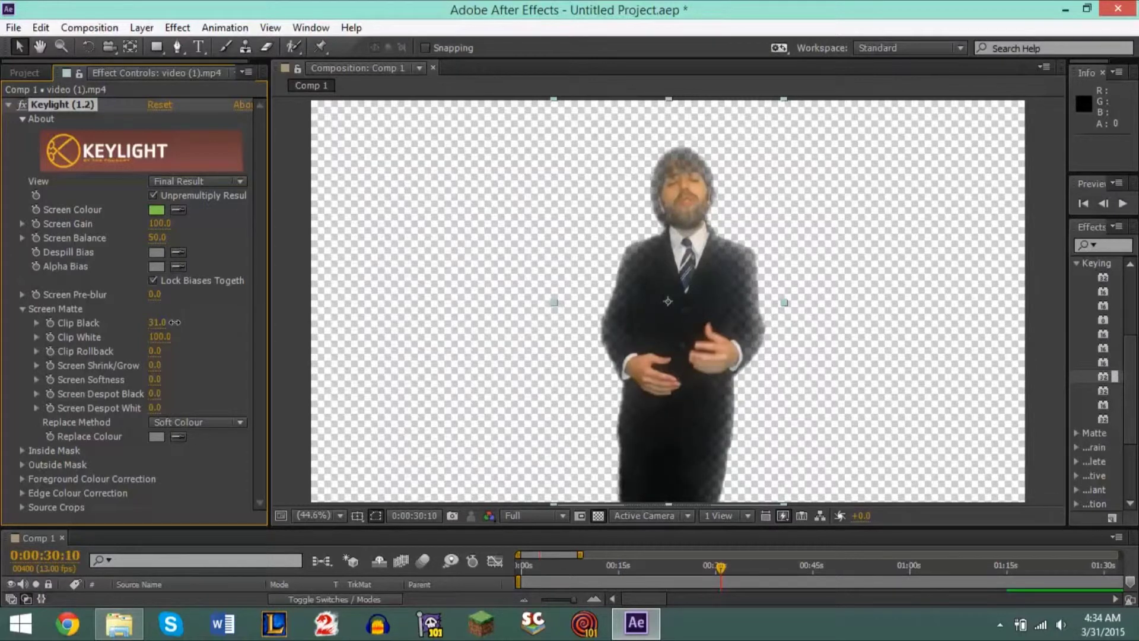
left_click_drag(174, 322, 172, 322)
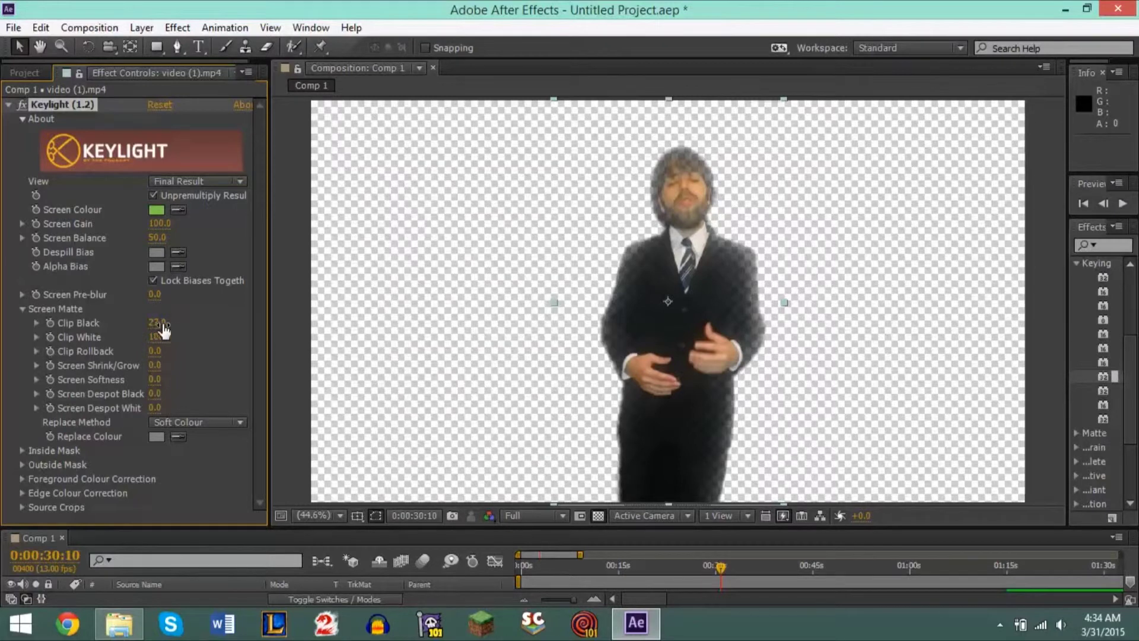
left_click_drag(156, 330, 153, 331)
Check the remaining grey areas inside the man in Keylight's Screen Matte view and return to Final Result.
left_click(190, 180)
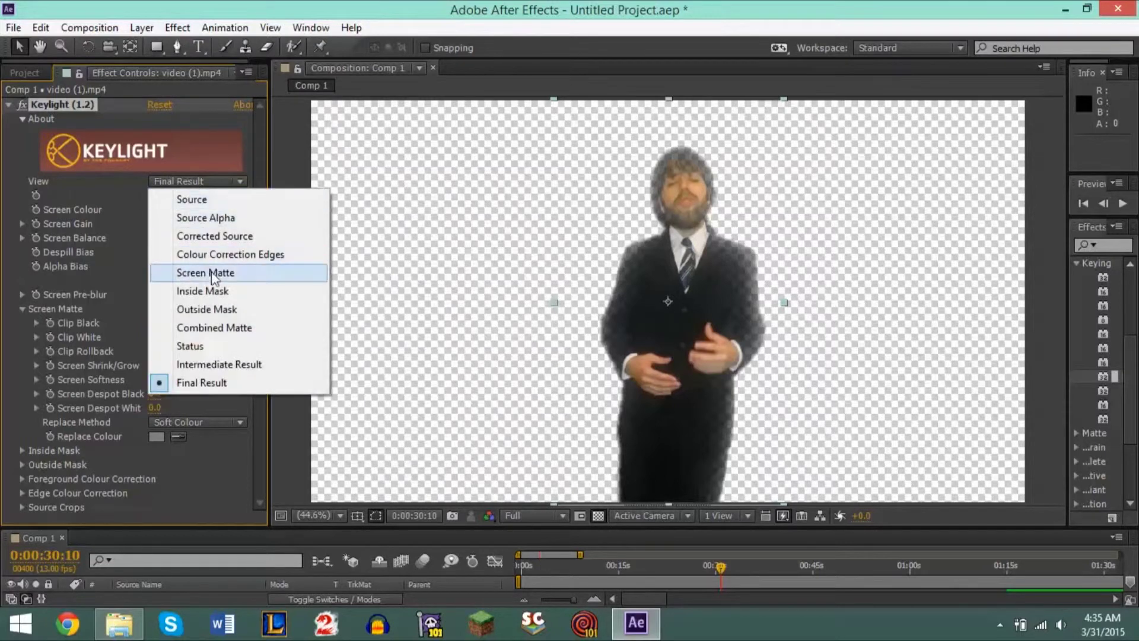
left_click(244, 276)
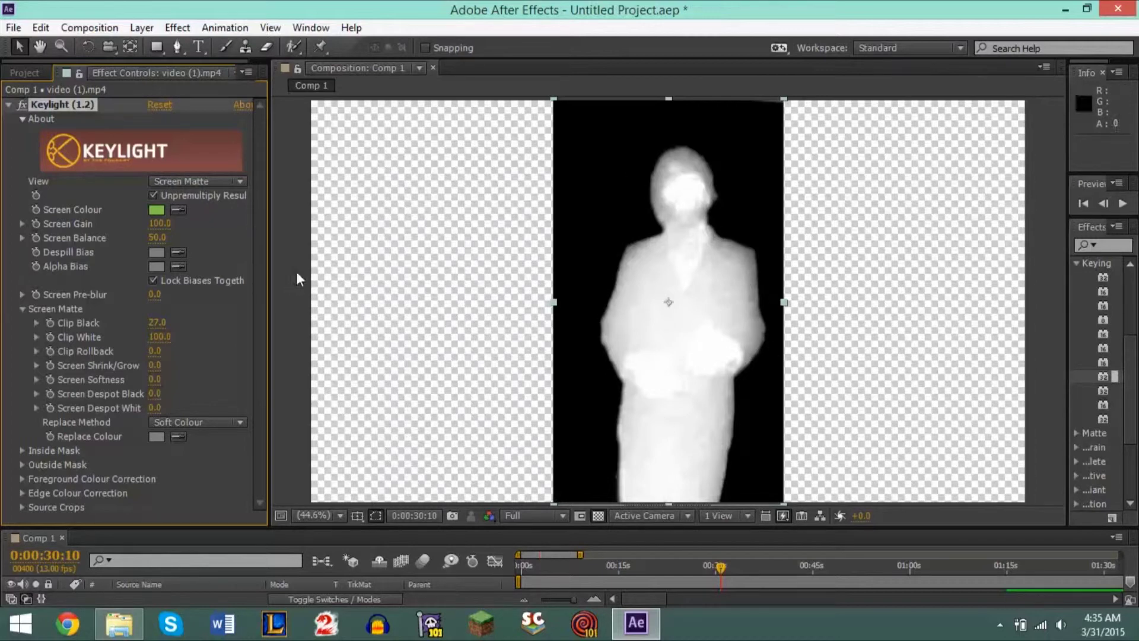
left_click(211, 181)
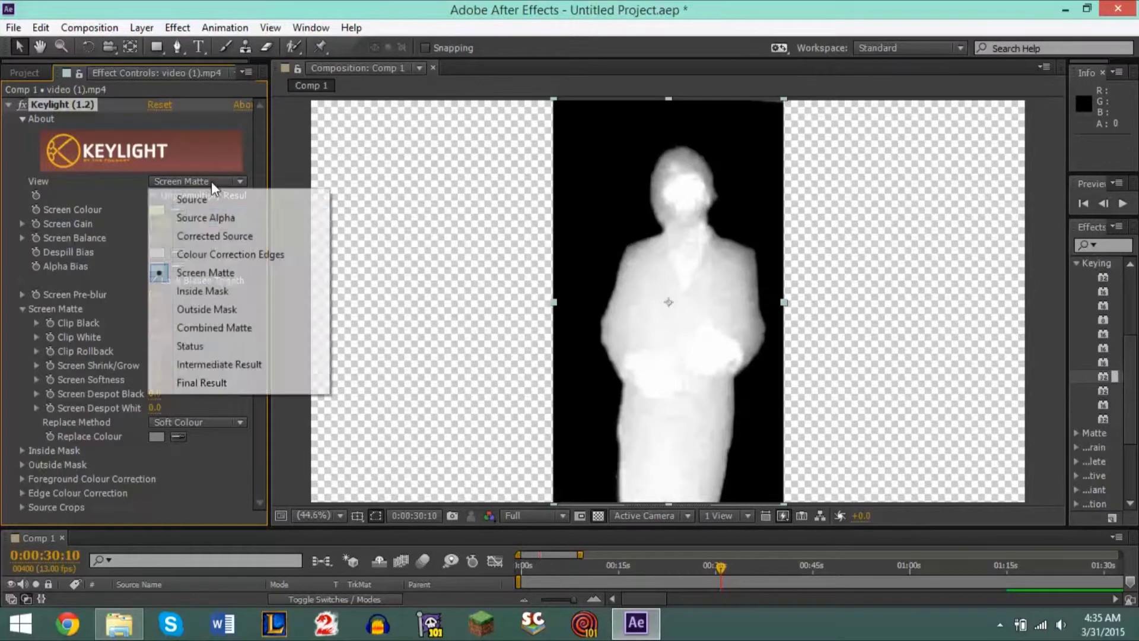
left_click(219, 377)
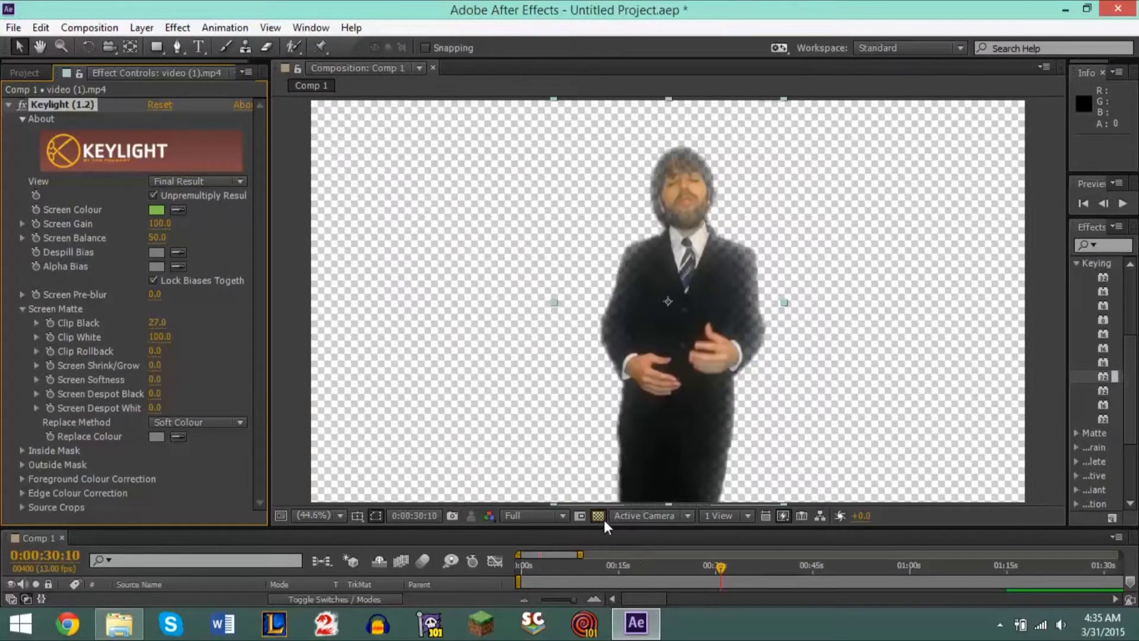
Set Keylight's Clip White first to 70 and finally to 65, comparing the man with the transparency grid off and on.
left_click(598, 516)
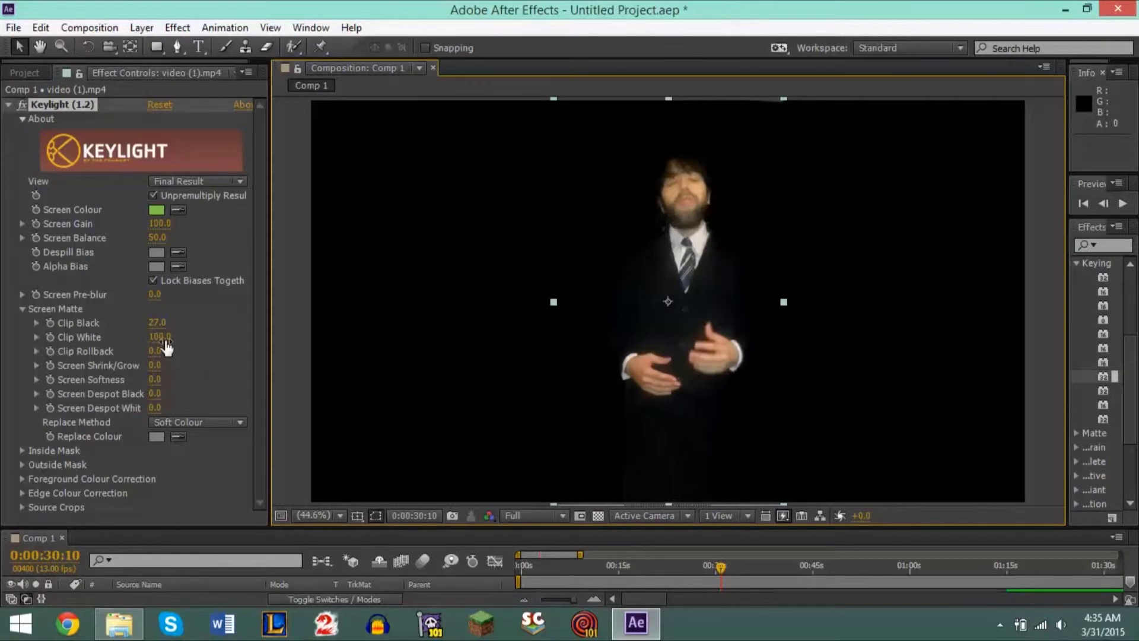
left_click_drag(160, 337, 141, 340)
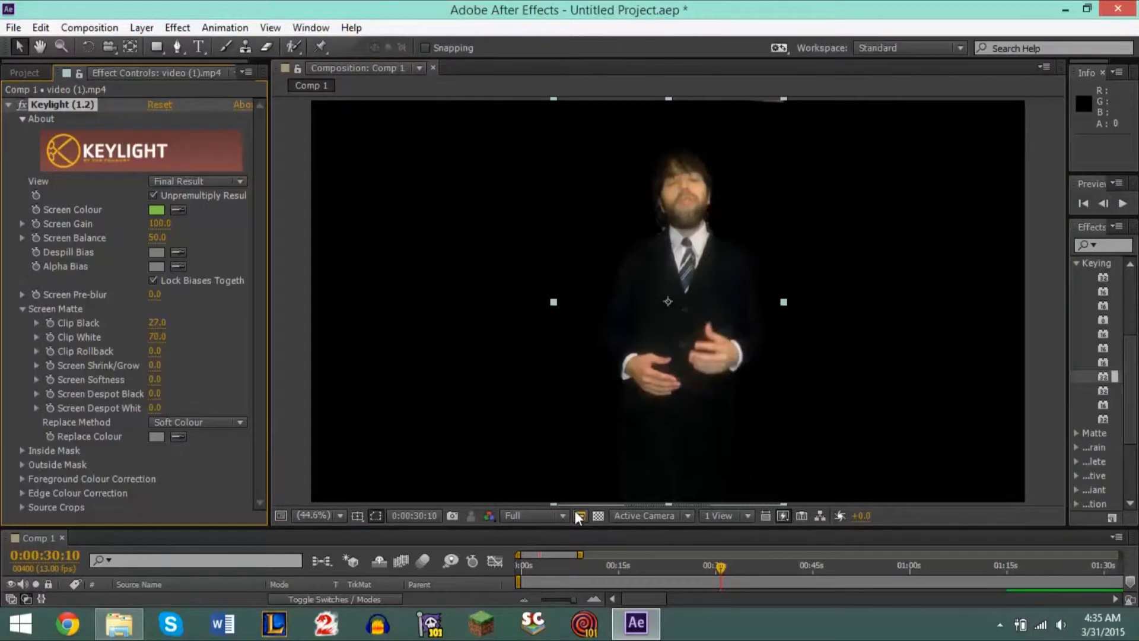
left_click(597, 515)
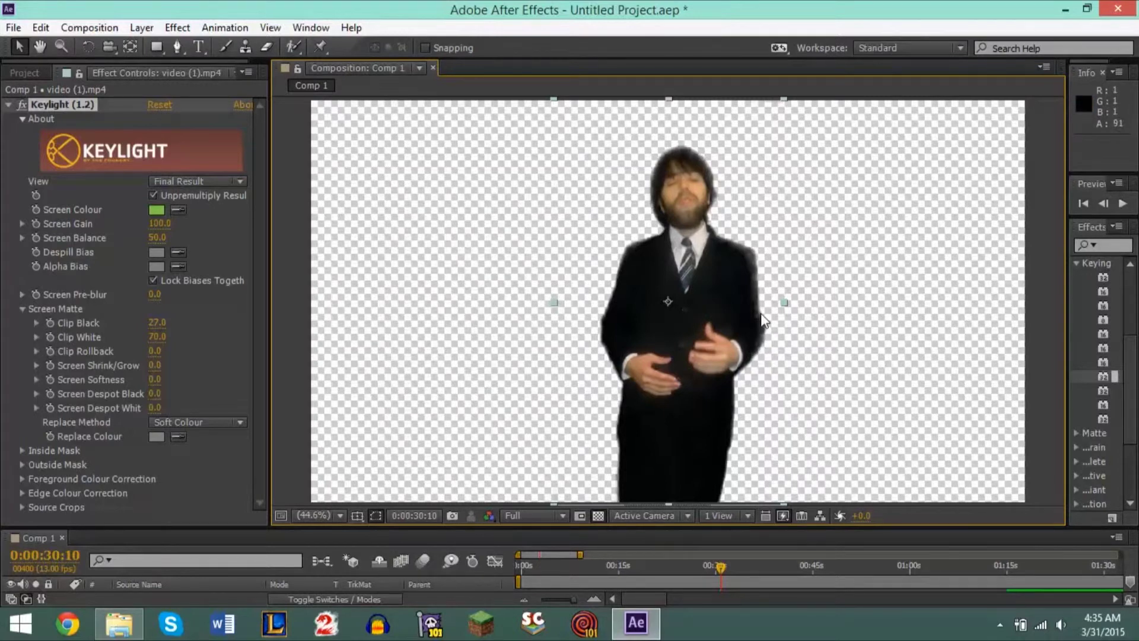
left_click_drag(157, 336, 153, 337)
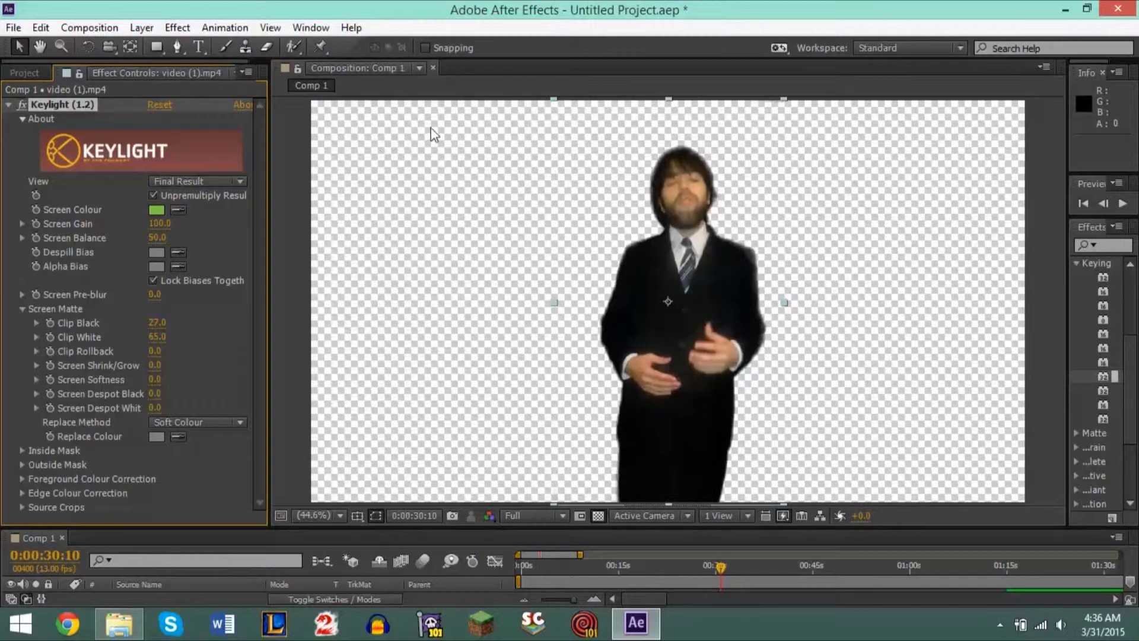
Examine the man's solid white silhouette in Keylight's Screen Matte view and return to Final Result.
left_click(193, 183)
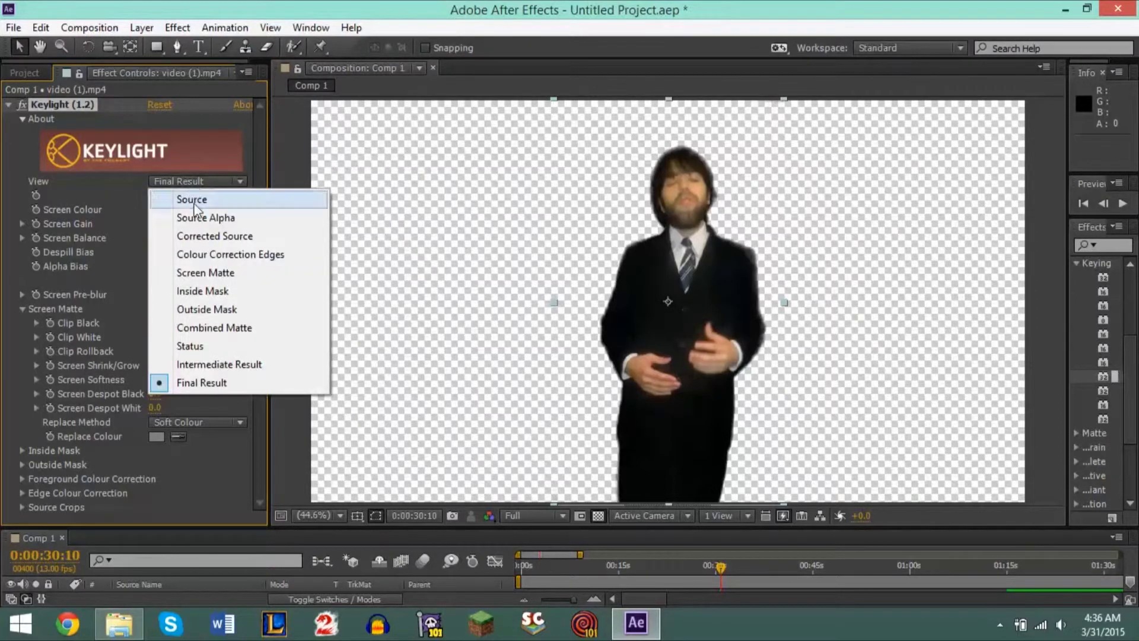
left_click(237, 274)
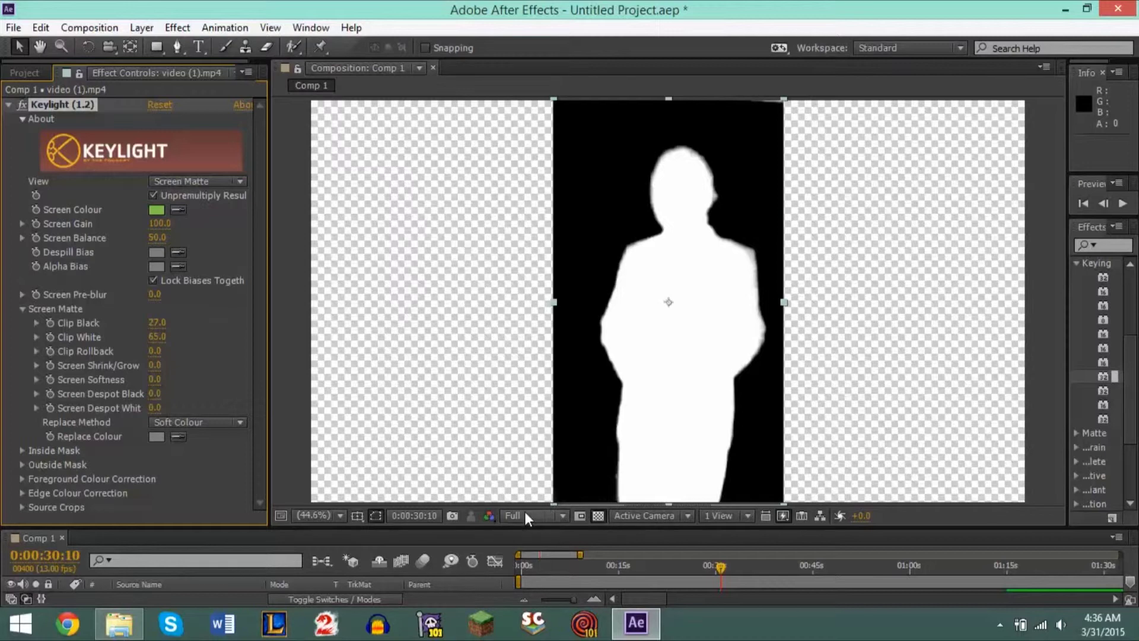
left_click(205, 179)
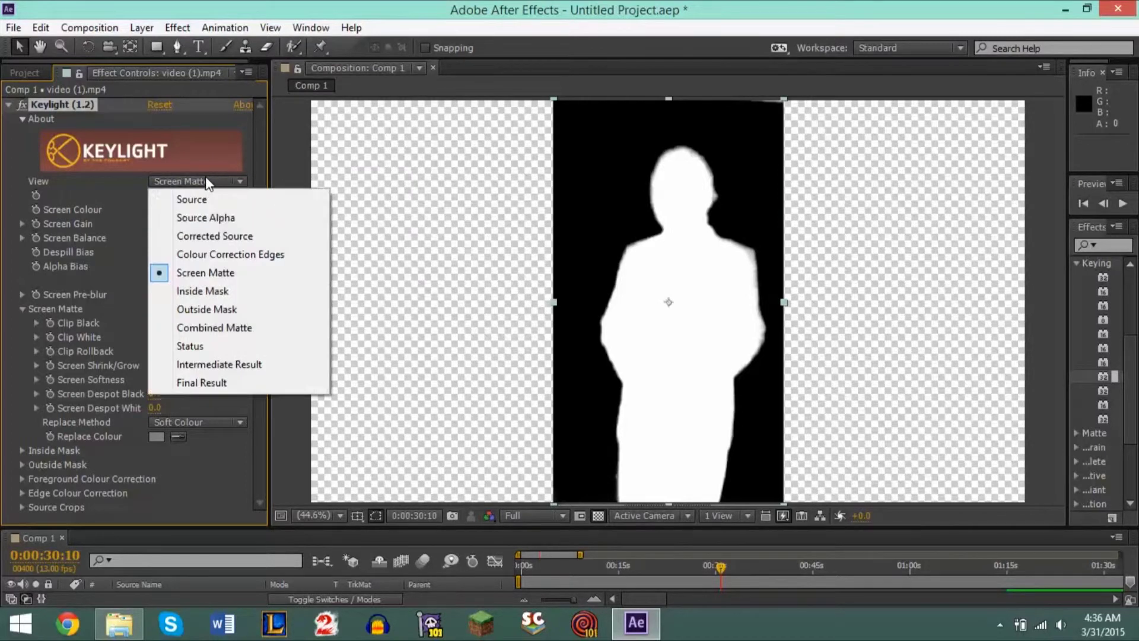
left_click(212, 381)
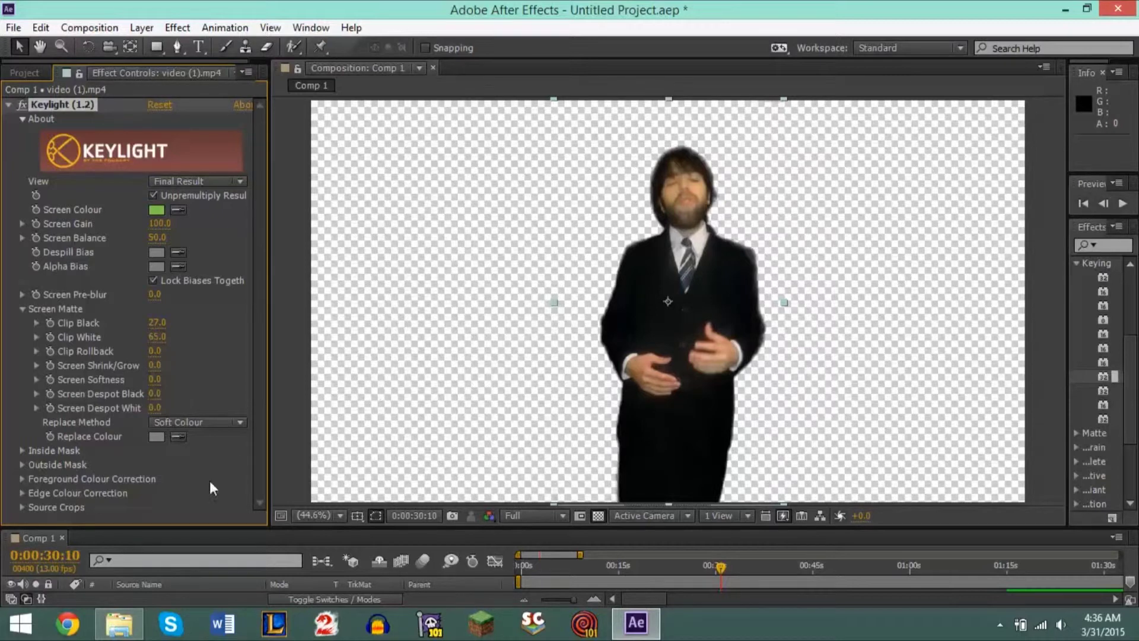
Try the Hard Colour replace method, turn off the transparency grid to judge the edges, and restore Soft Colour.
left_click(165, 421)
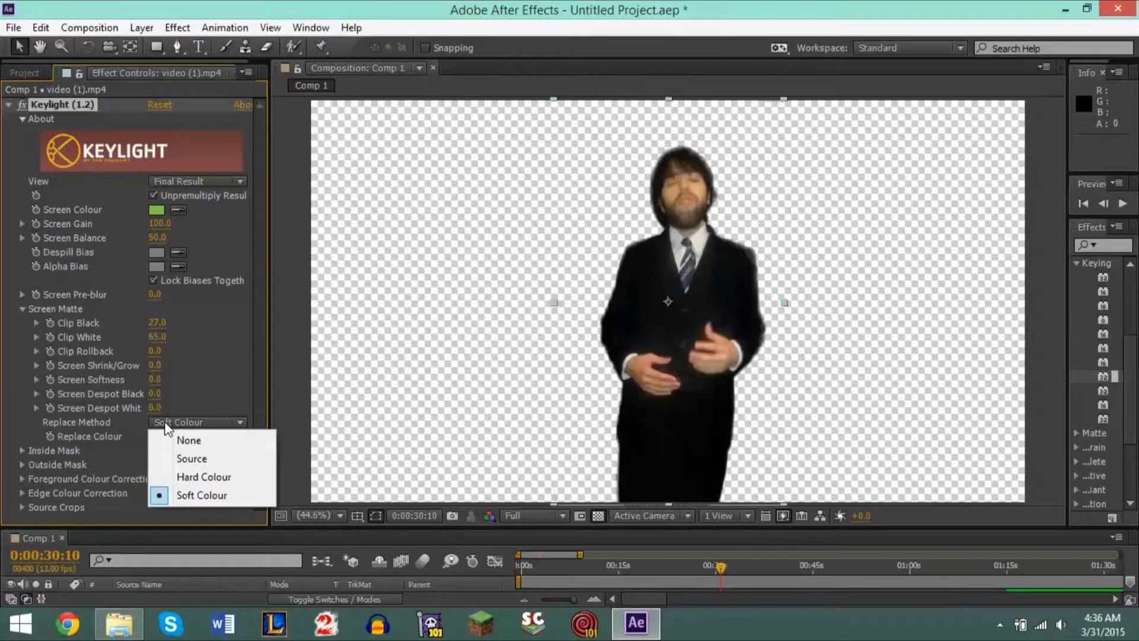
left_click(214, 482)
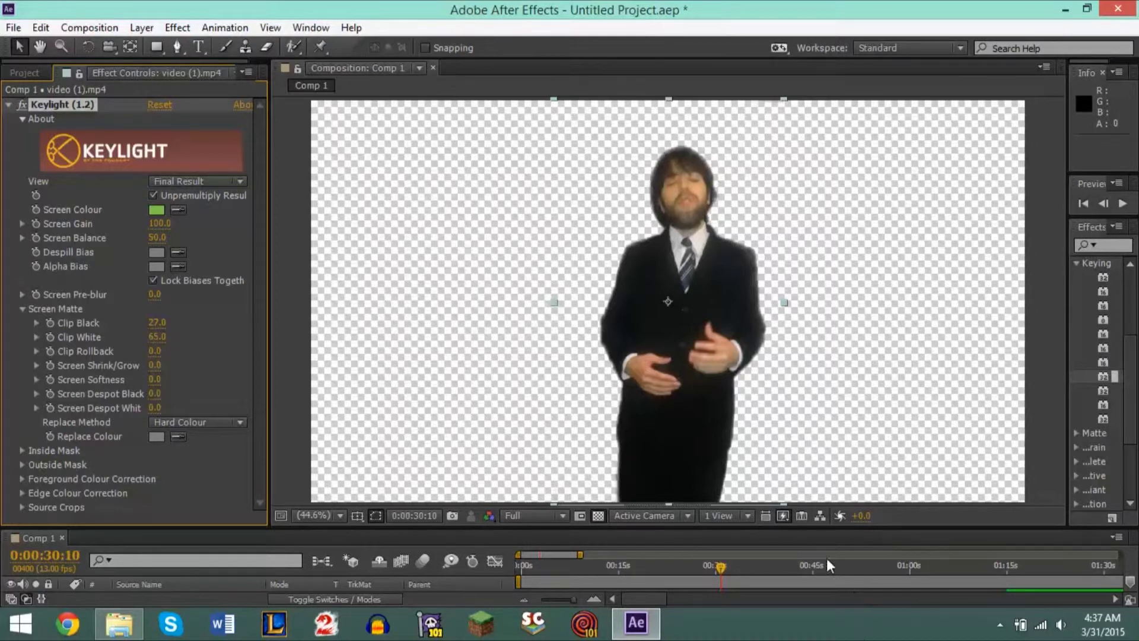
left_click(596, 516)
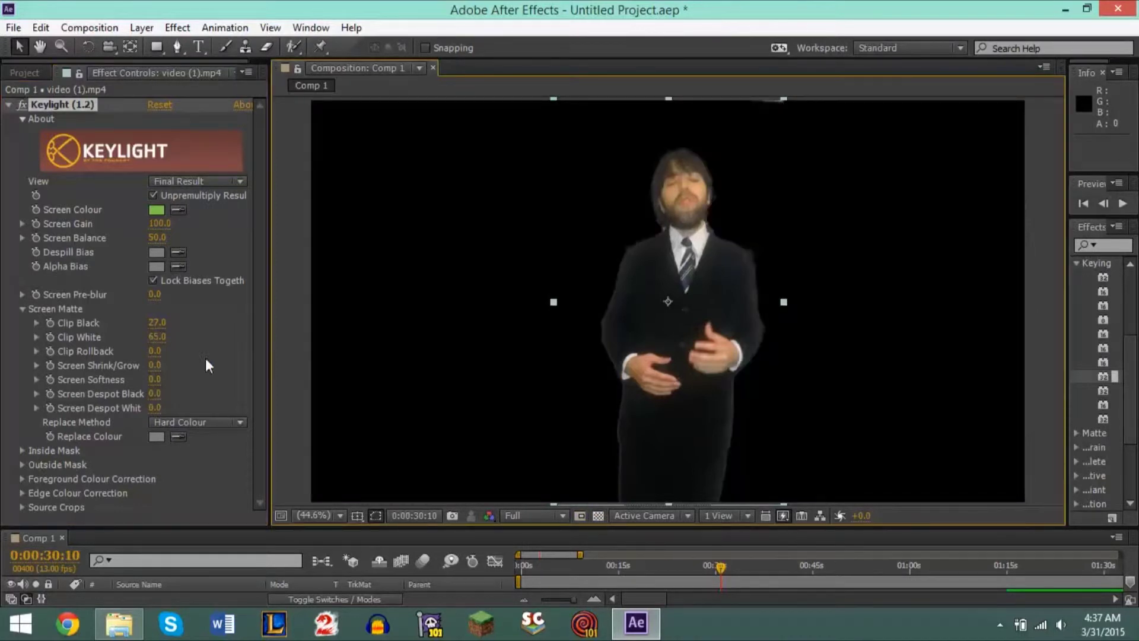
left_click(190, 422)
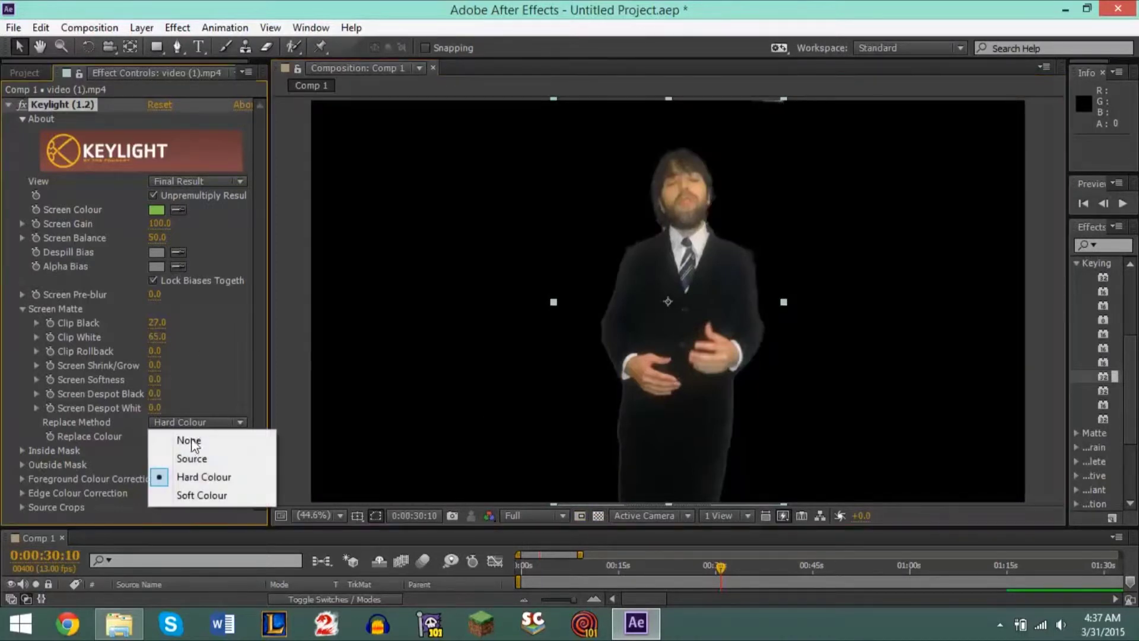
left_click(195, 490)
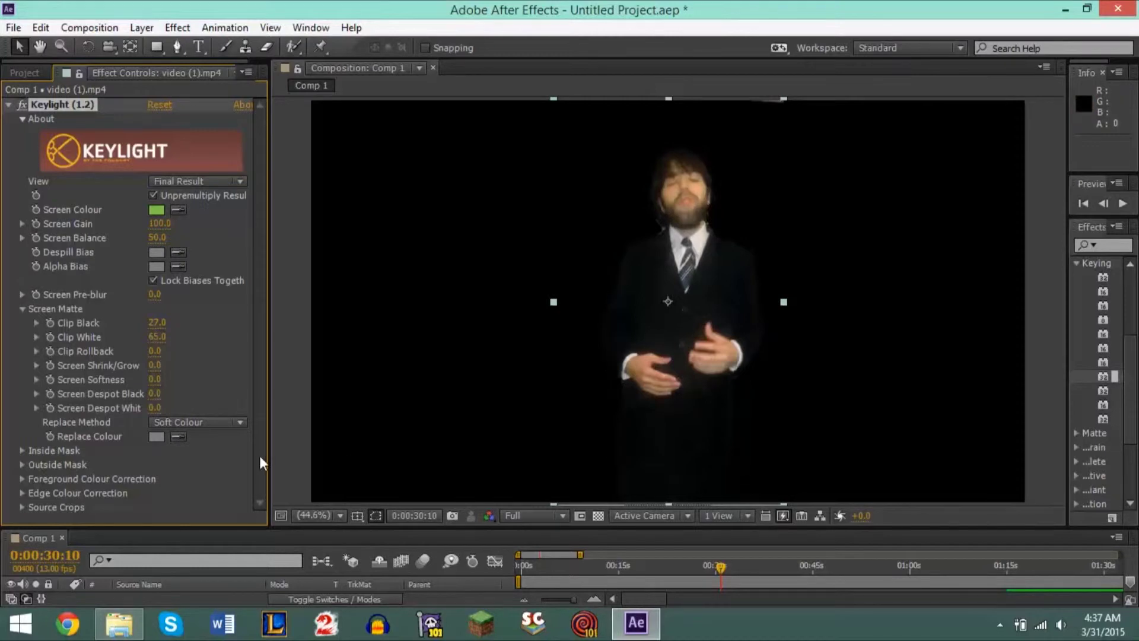
Compare the Hard Colour and Soft Colour replace methods on the man's edges against black, ending on Soft Colour.
left_click(208, 422)
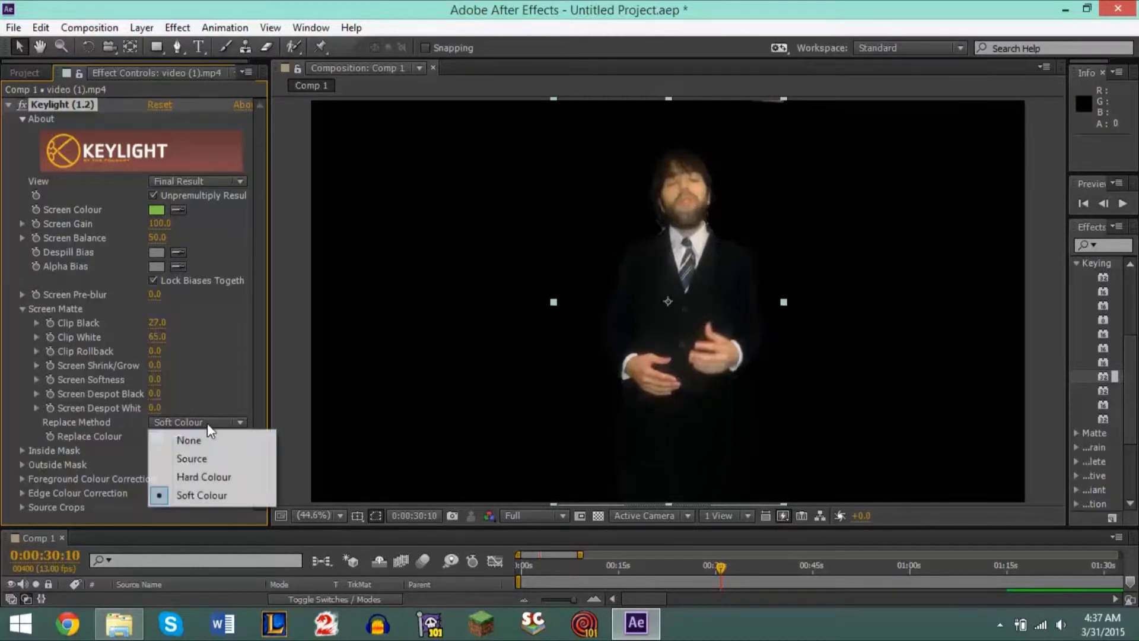
left_click(209, 476)
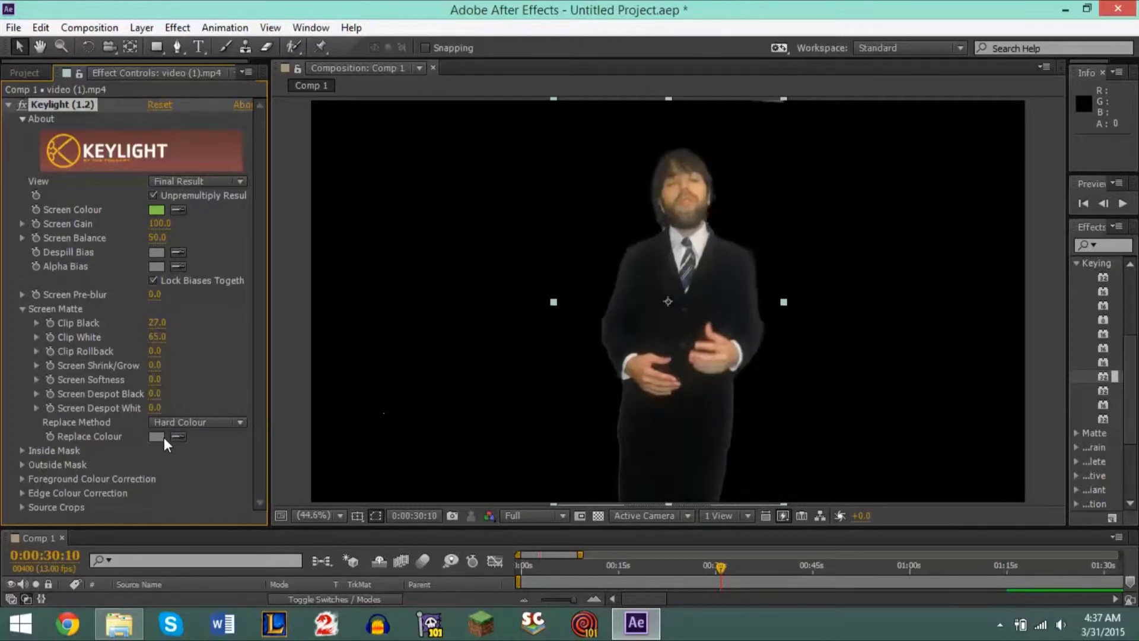
left_click(193, 420)
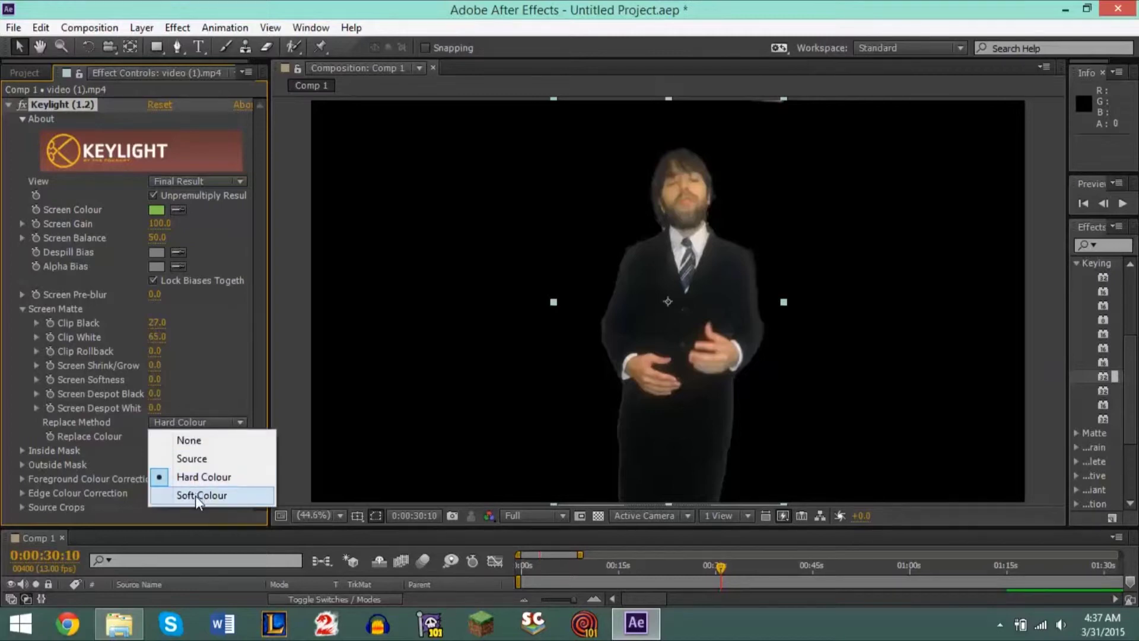
left_click(196, 496)
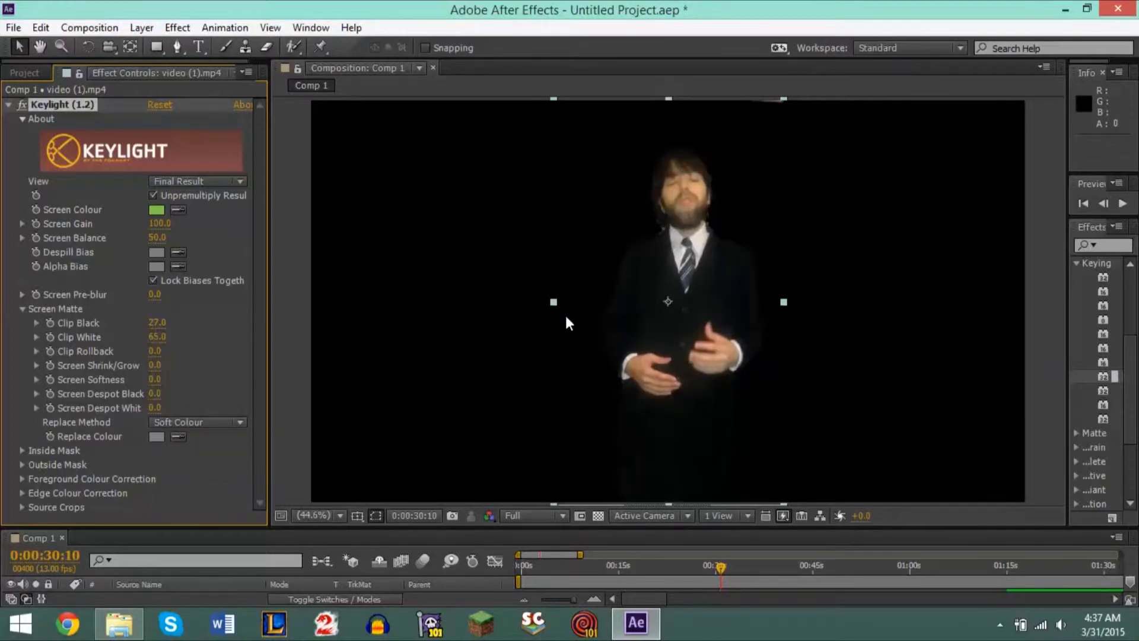
left_click(195, 422)
left_click(200, 478)
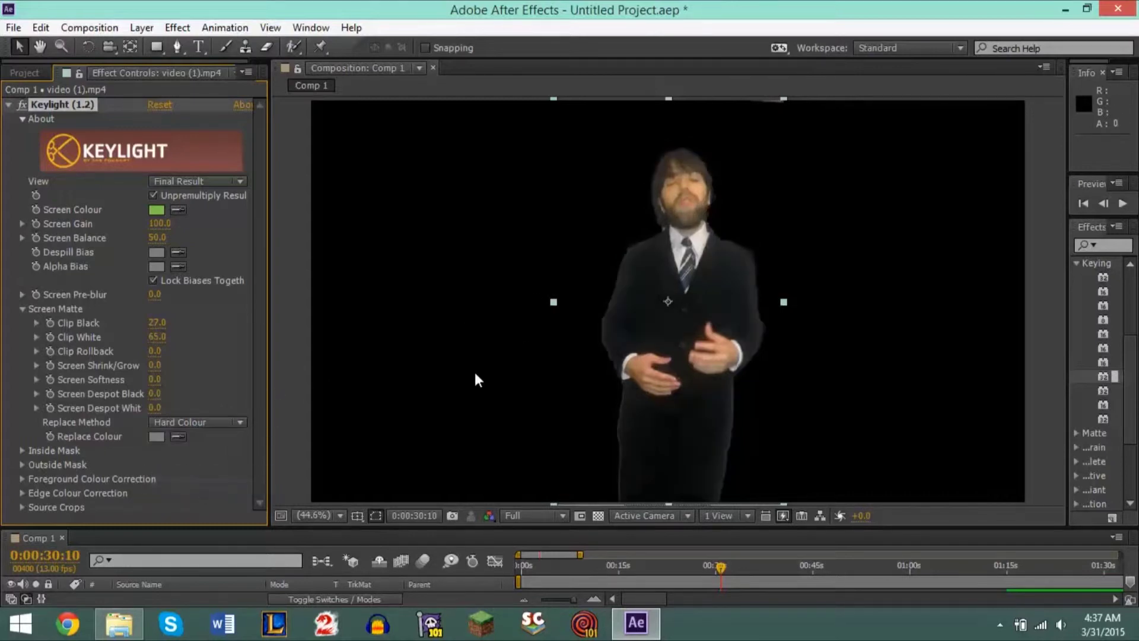
left_click(197, 422)
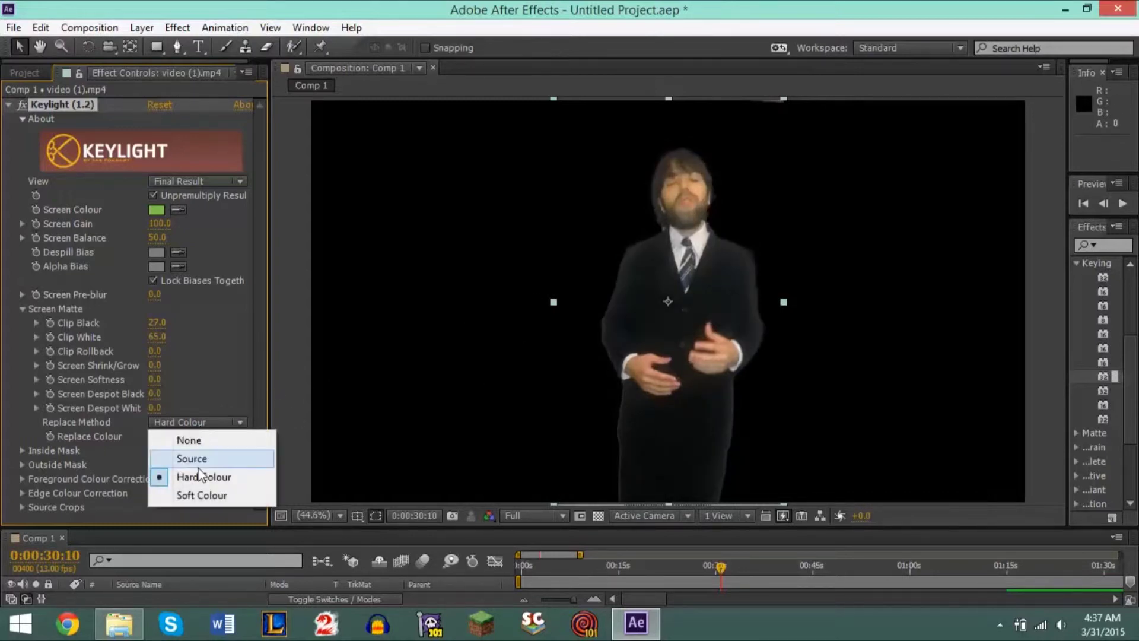
left_click(203, 494)
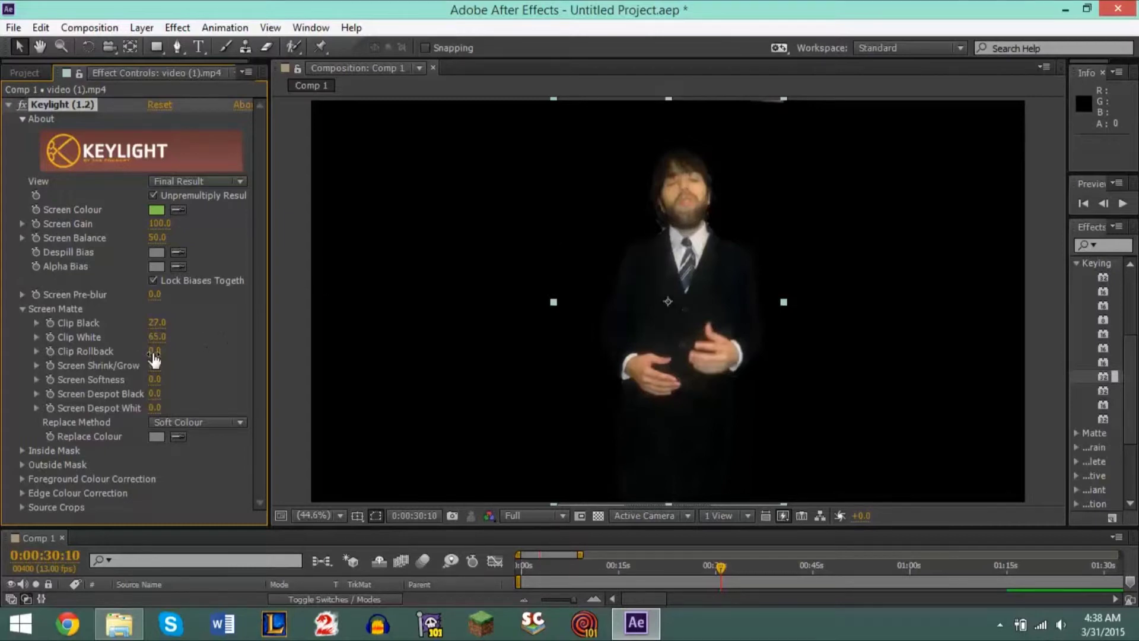
Try a Screen Softness of 1 in Keylight's Screen Matte settings and set it back to 0.
left_click(155, 379)
type("1")
key("Return")
left_click(157, 379)
key("BackSpace")
type("1")
left_click(155, 380)
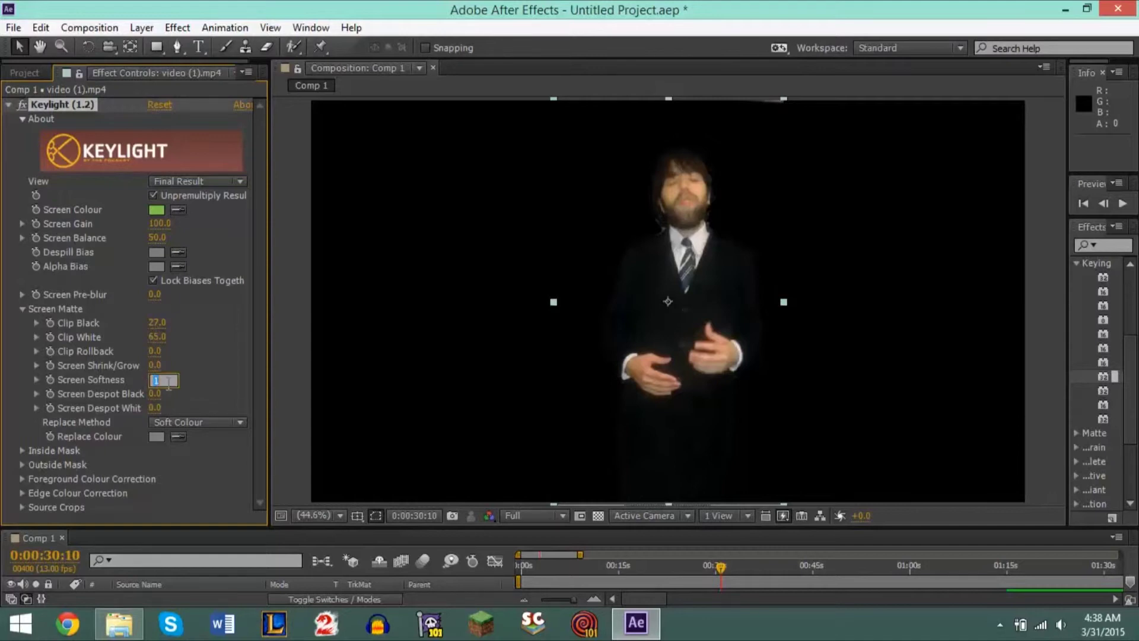
type("0")
left_click(191, 180)
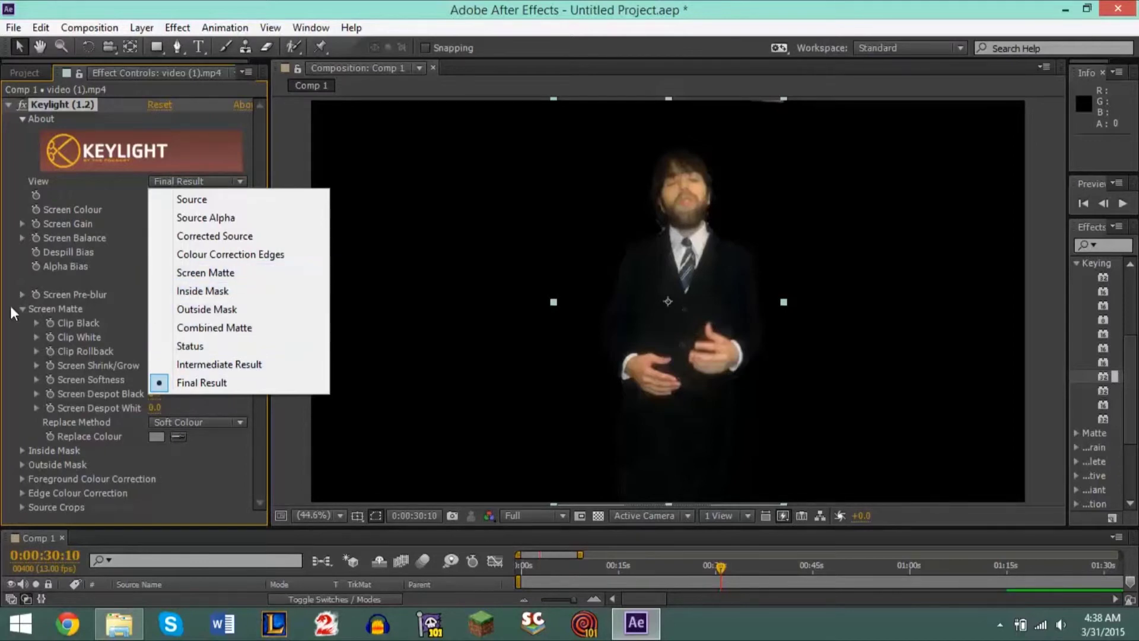
left_click(16, 343)
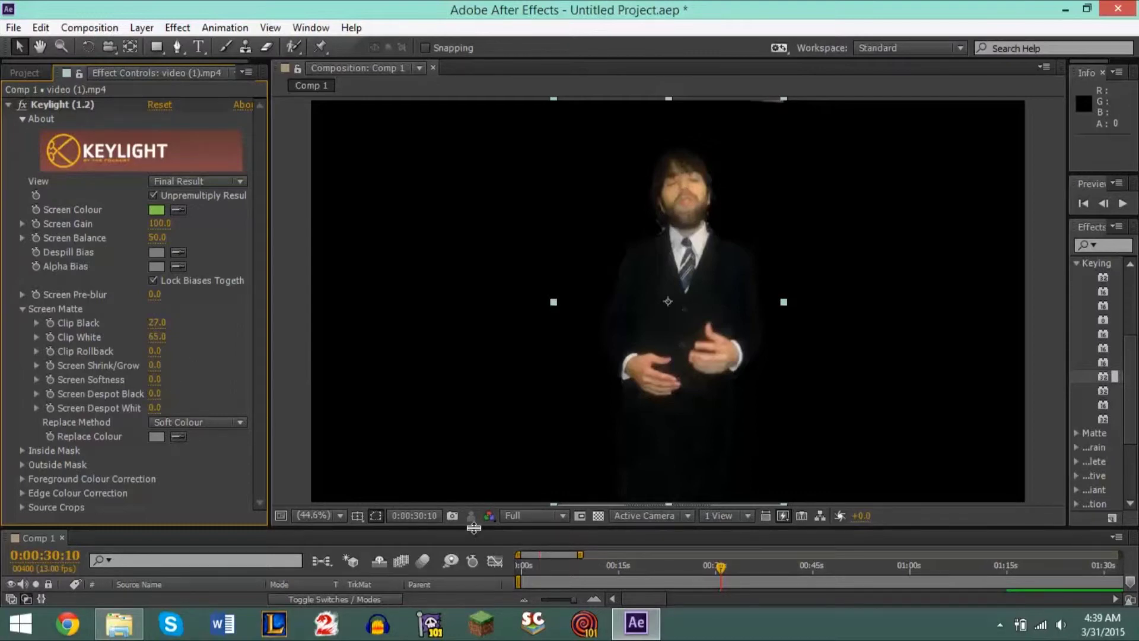
Enlarge the timeline area and create a red solid covering the composition, placed beneath the video (1).mp4 layer.
left_click_drag(474, 528, 473, 446)
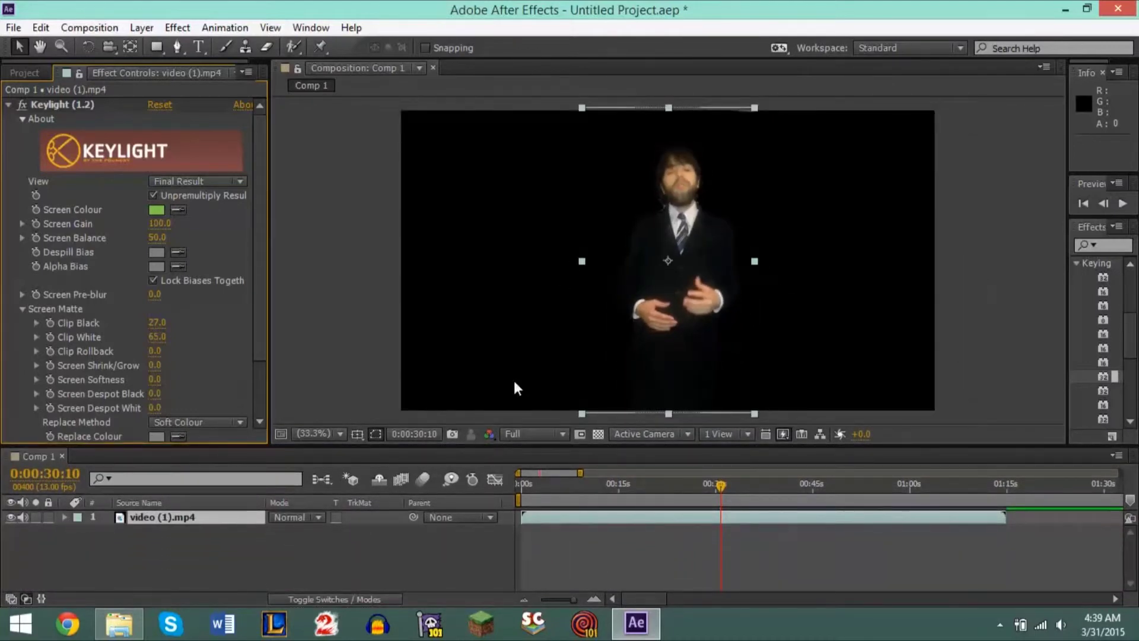
left_click(148, 30)
mouse_move(179, 31)
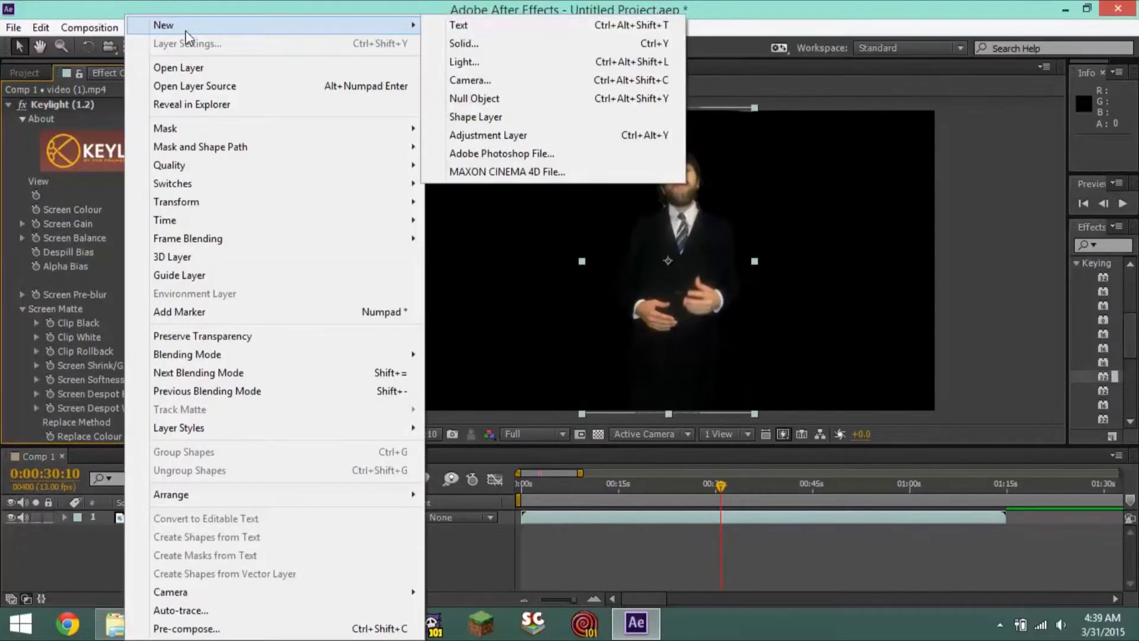
left_click(490, 45)
left_click(239, 330)
left_click_drag(219, 516, 218, 532)
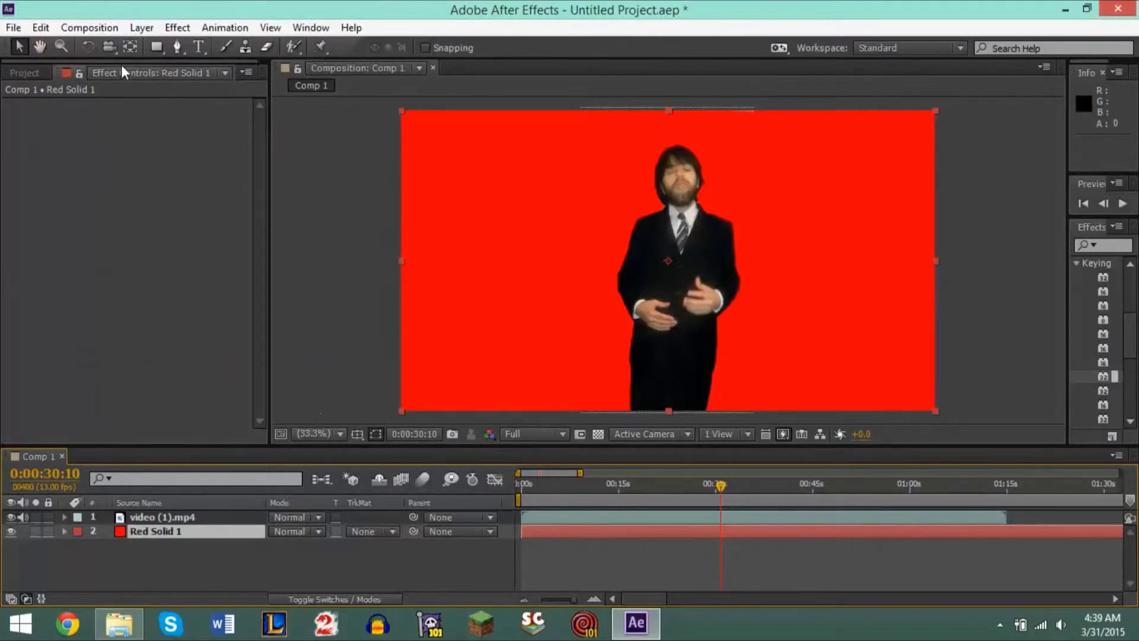
Zoom to 100% on the man to examine his edges against red and reopen the video layer's Keylight settings.
left_click(61, 46)
left_click(696, 192)
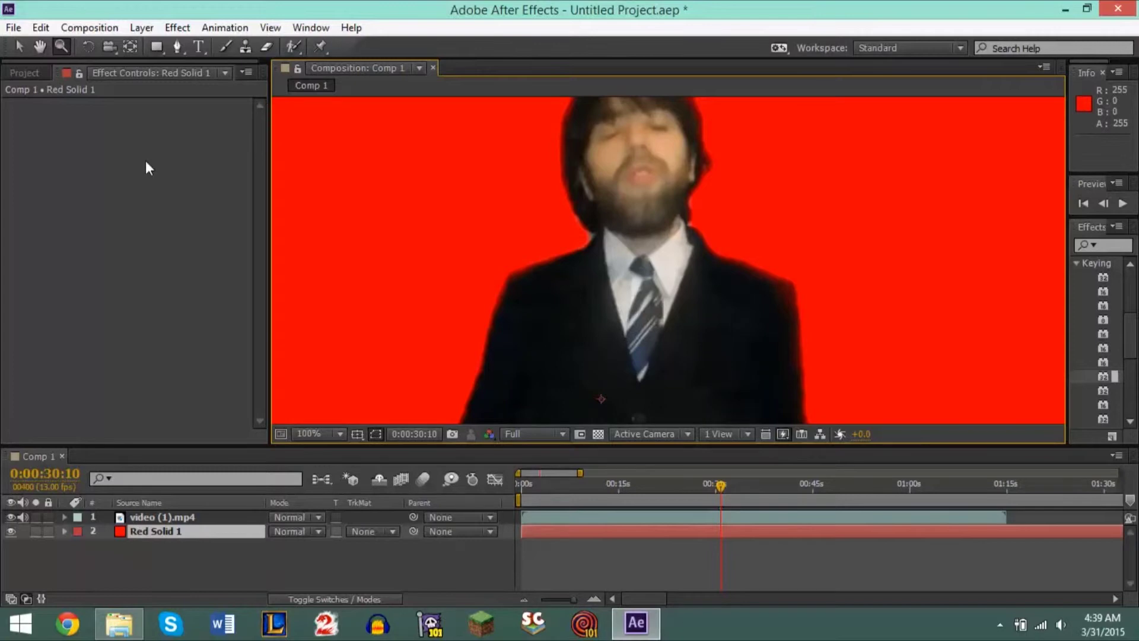
left_click(38, 77)
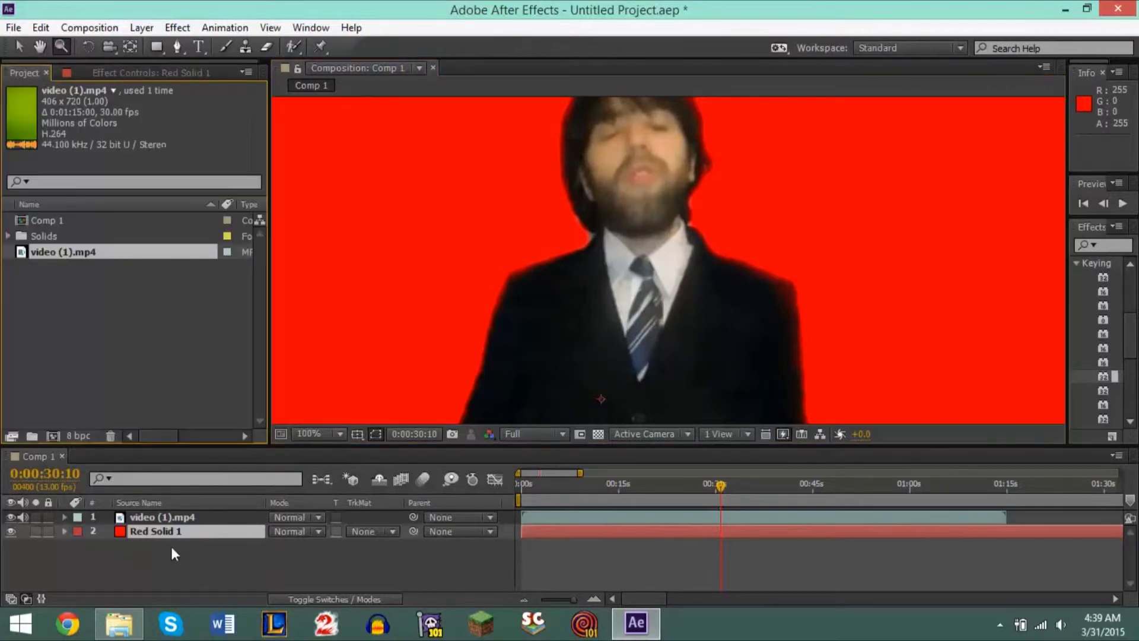
left_click(167, 517)
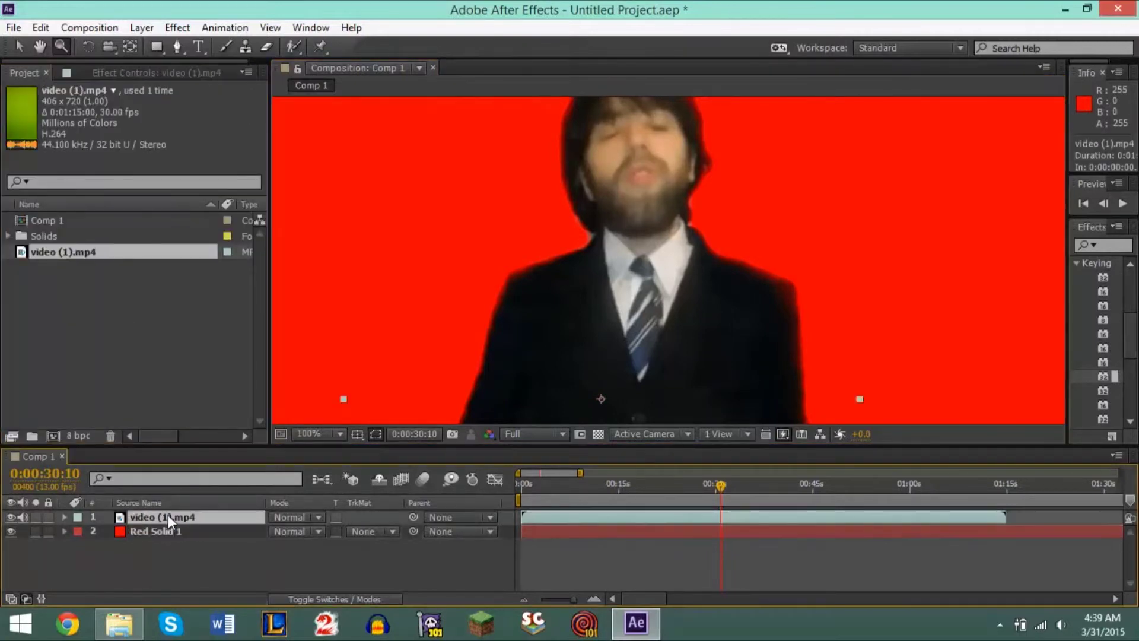
left_click(135, 74)
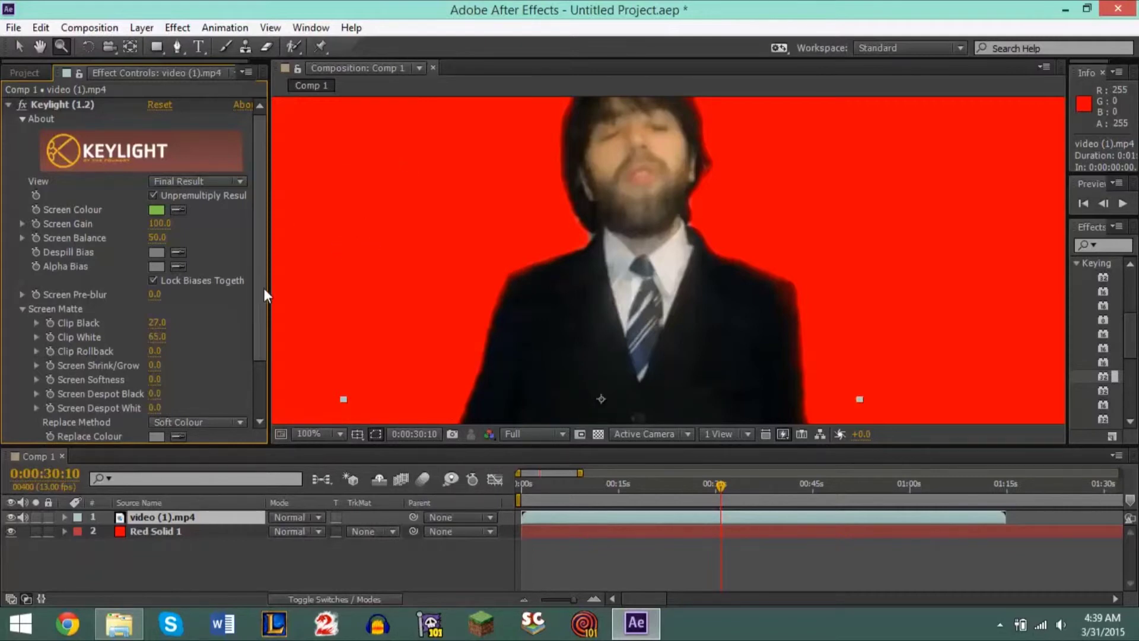
Delete the red solid layer from the composition.
left_click(157, 532)
key("Delete")
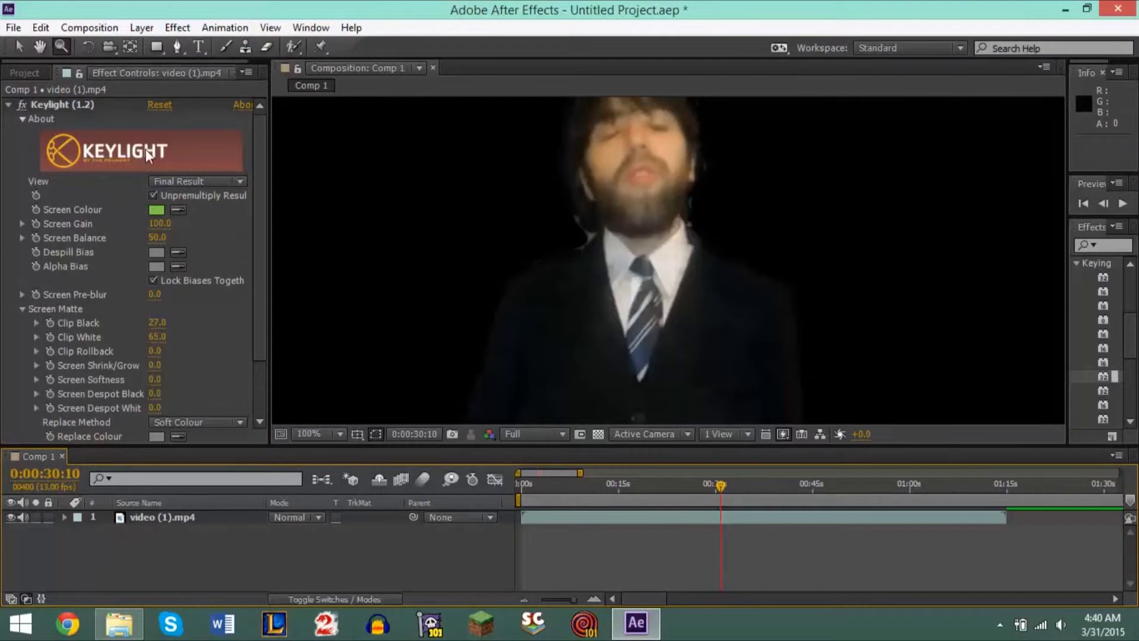
Fit the whole composition in view and select the video (1).mp4 layer.
left_click(60, 46)
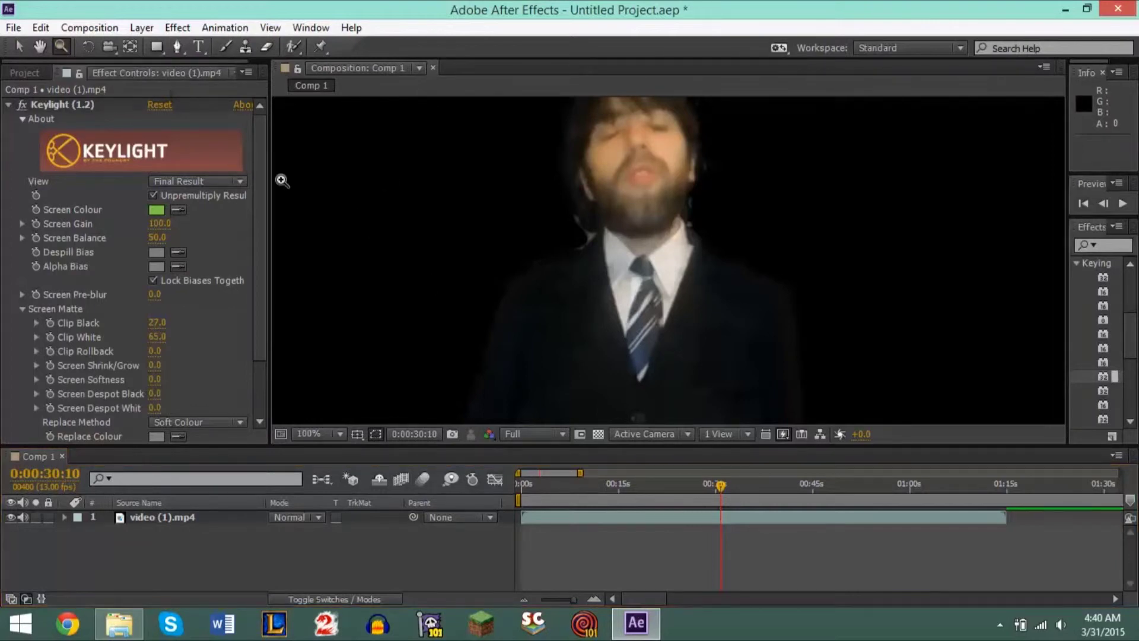
left_click(564, 256, "alt")
left_click(565, 256, "alt")
left_click(335, 435)
left_click(359, 151)
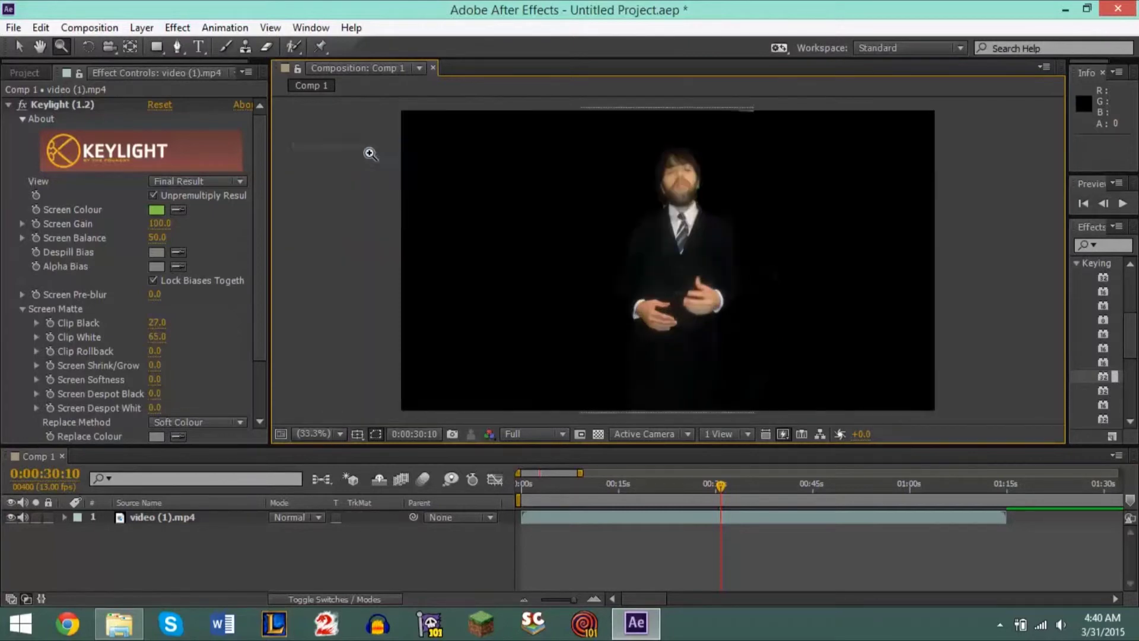
left_click(175, 517)
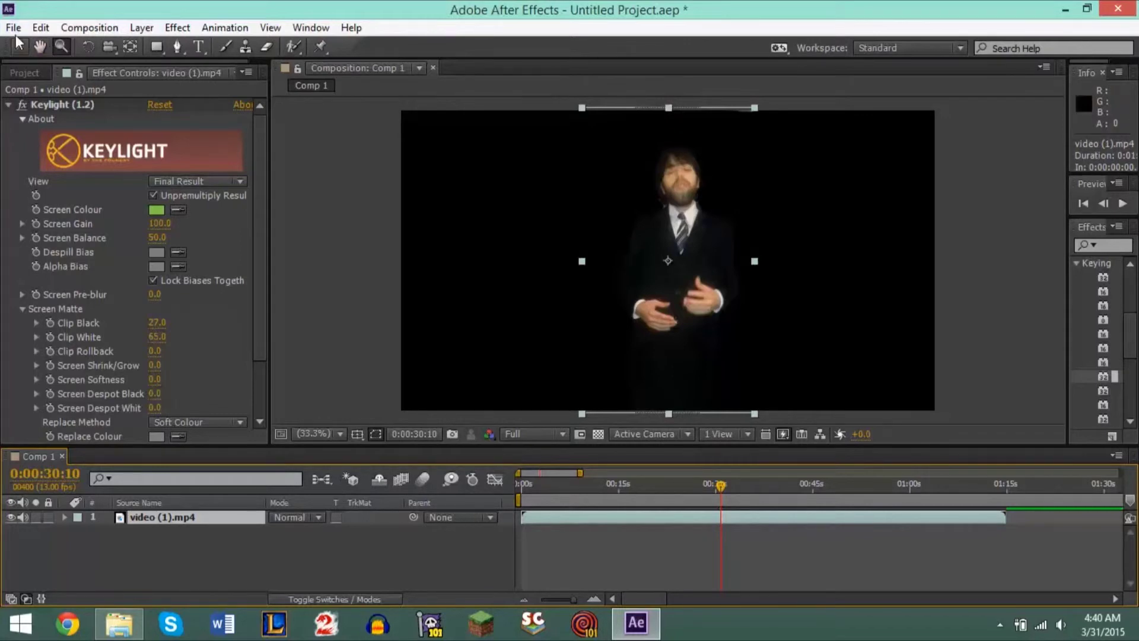
Import the JPEG image of the basketball room from the AET folder into the project.
left_click(35, 74)
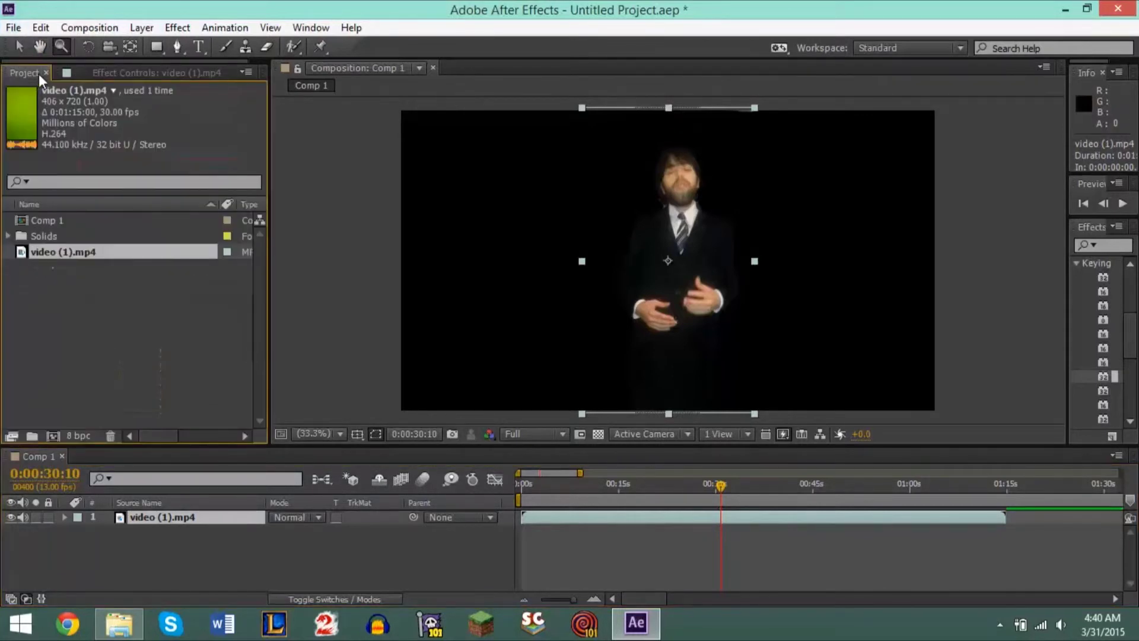
left_click(13, 28)
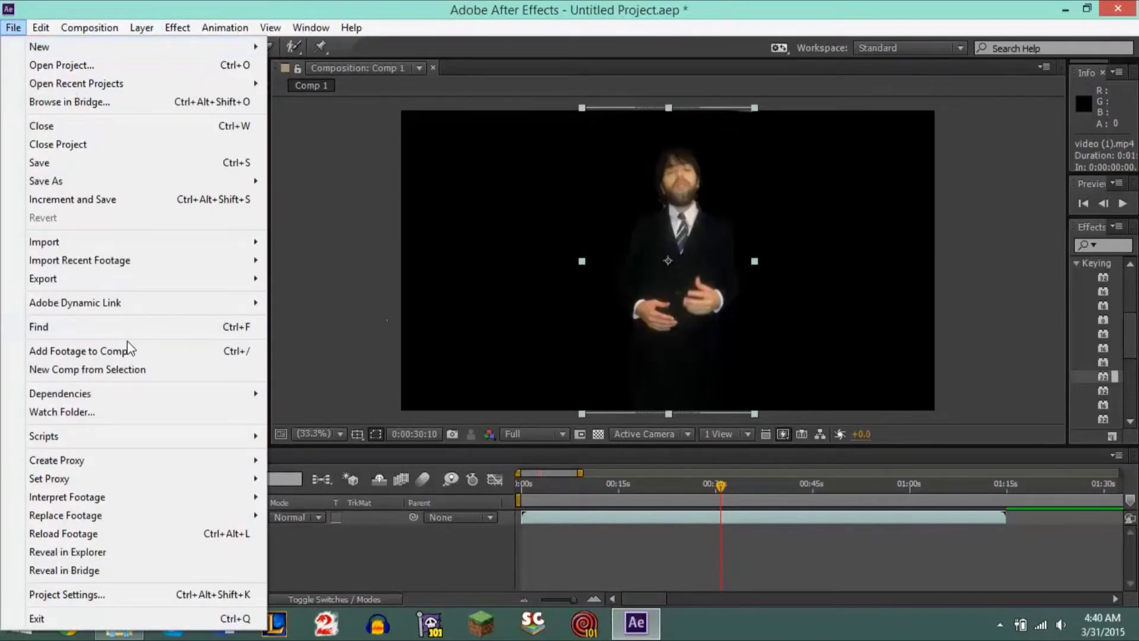
mouse_move(105, 240)
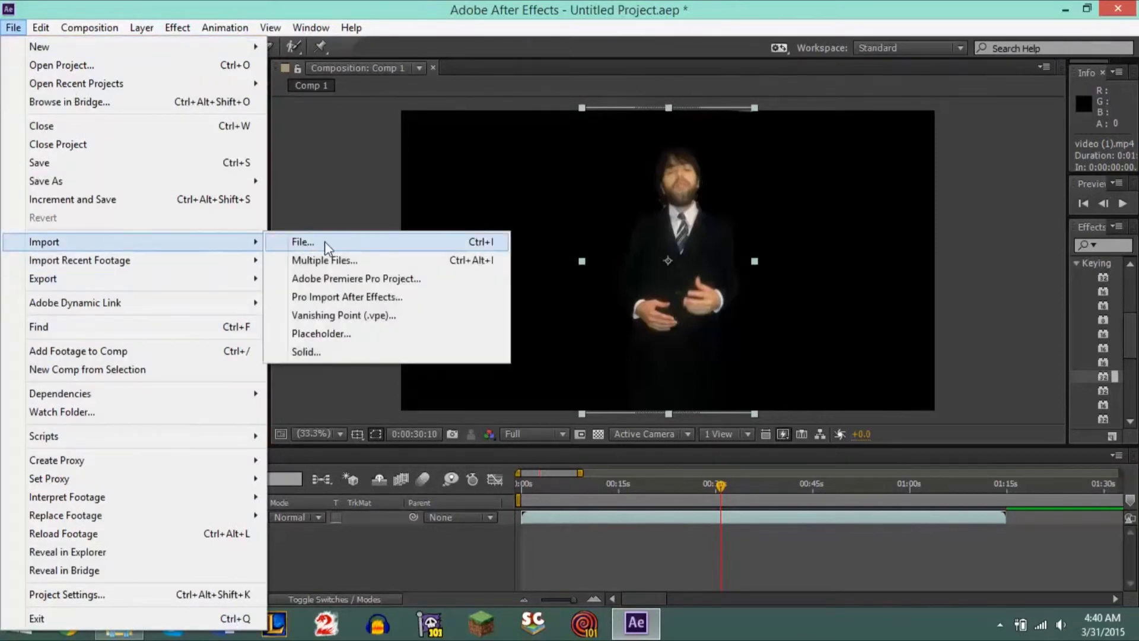
left_click(325, 241)
left_click(141, 631)
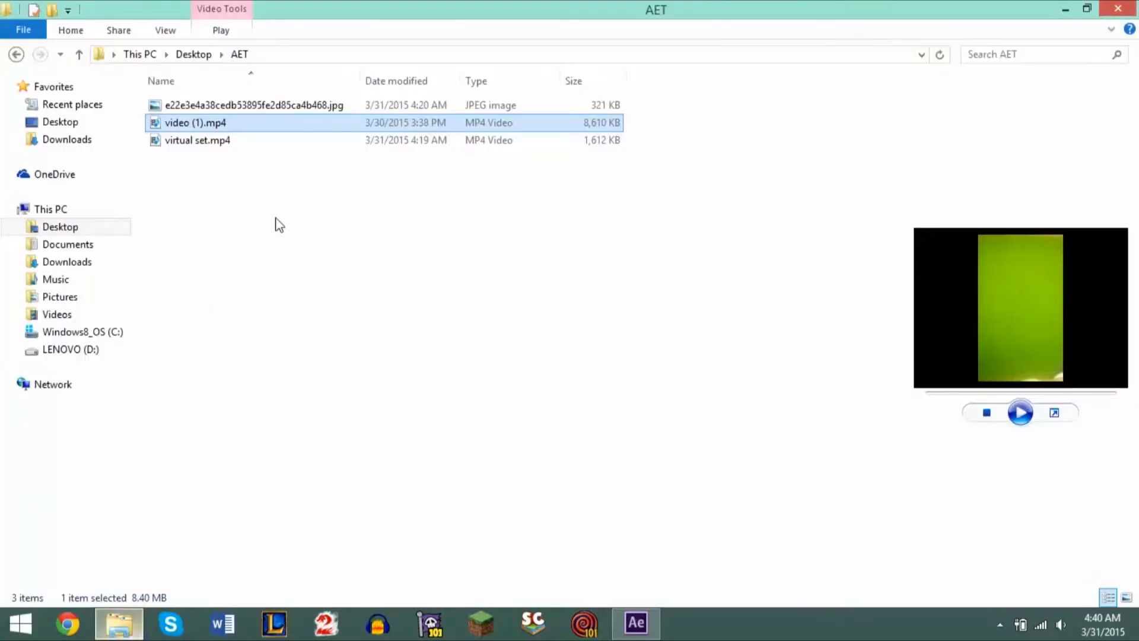
left_click(215, 142)
left_click(218, 107)
left_click_drag(236, 109, 107, 363)
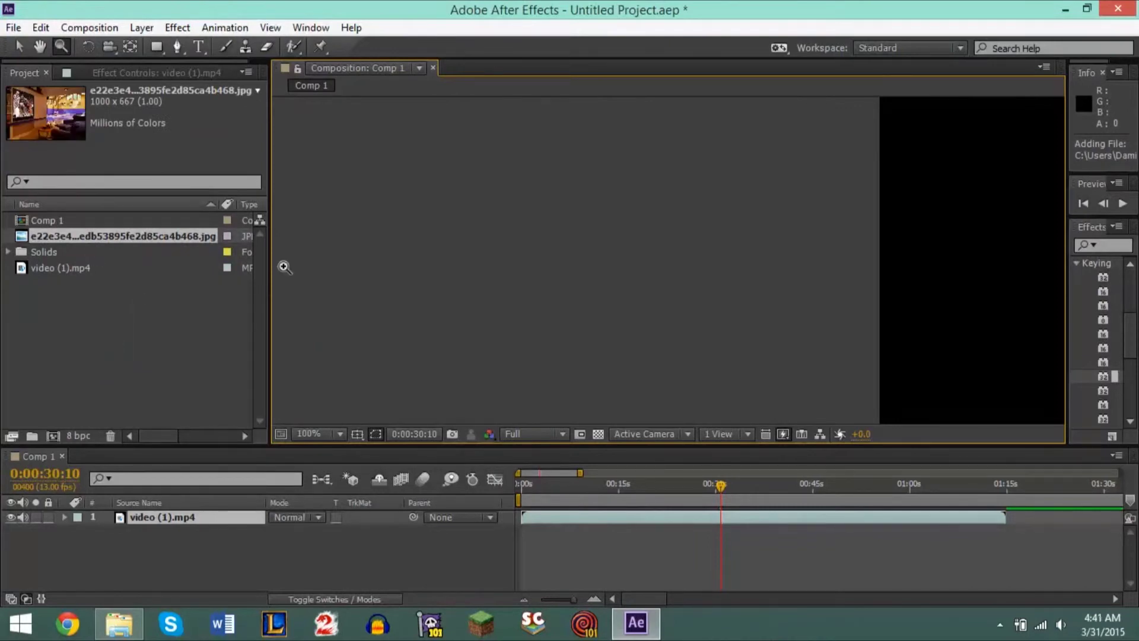
Add the basketball room JPEG to Comp 1 as a layer, with the whole frame fitted in view.
left_click(320, 434)
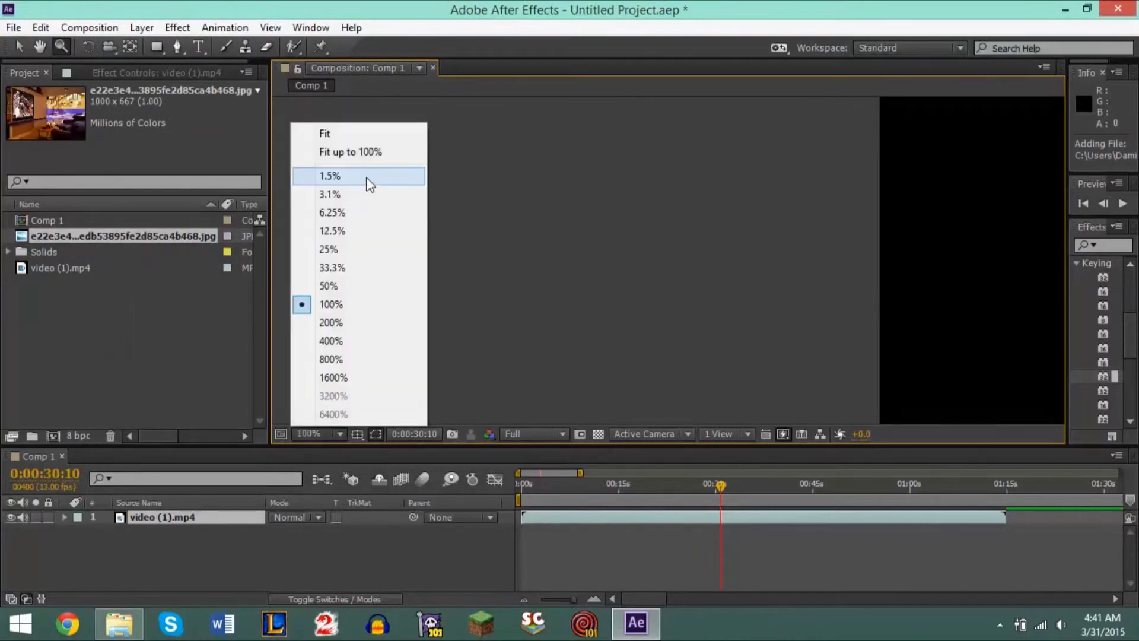
left_click(371, 152)
left_click_drag(85, 234, 574, 235)
key("slash")
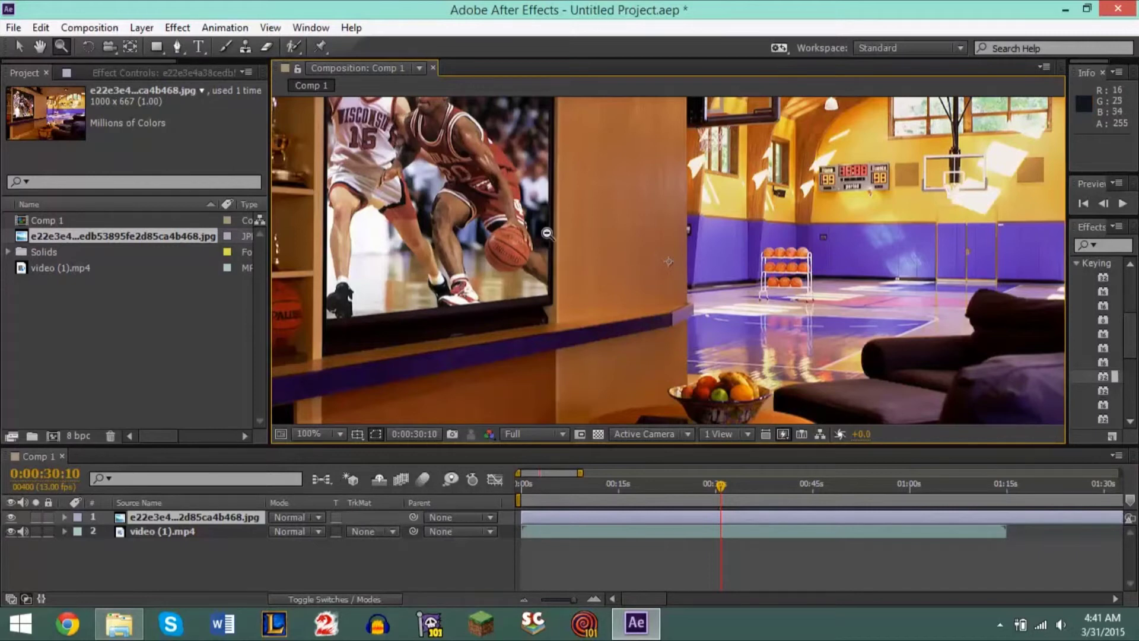
left_click(546, 233, "alt")
left_click(341, 432)
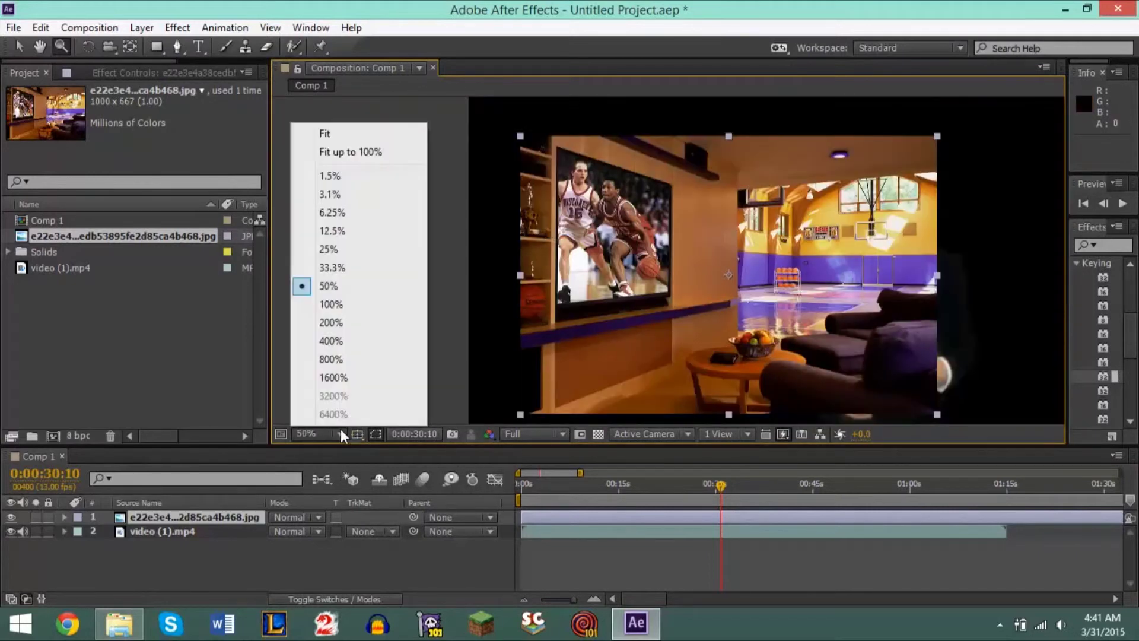
left_click(369, 133)
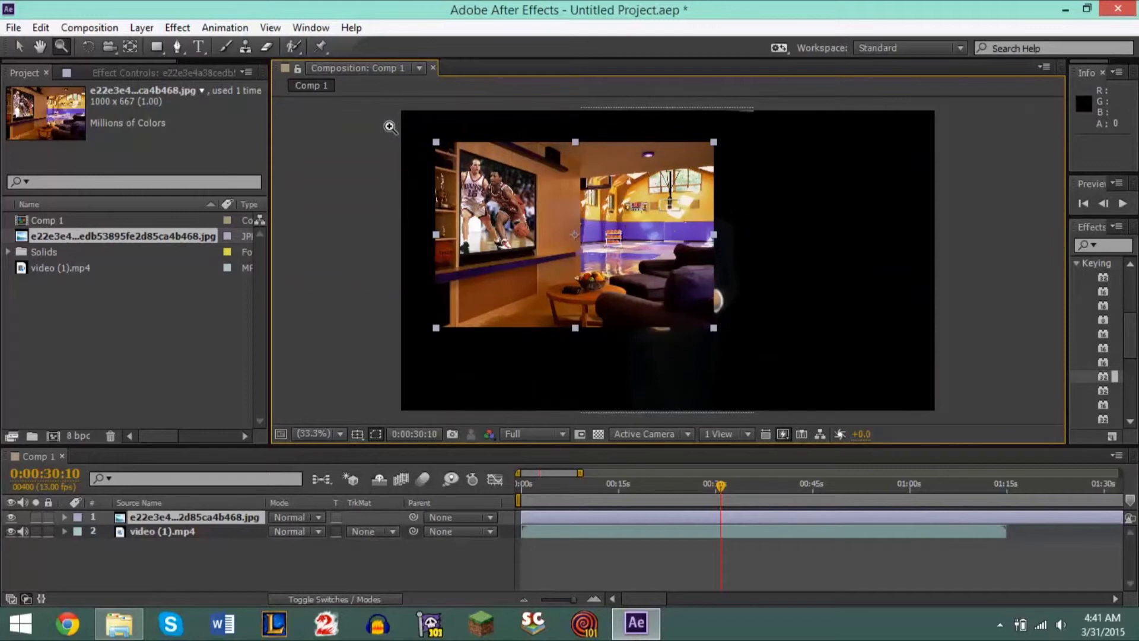
Move the basketball room image behind the man and place its layer beneath video (1).mp4.
left_click(19, 46)
left_click_drag(543, 233, 644, 241)
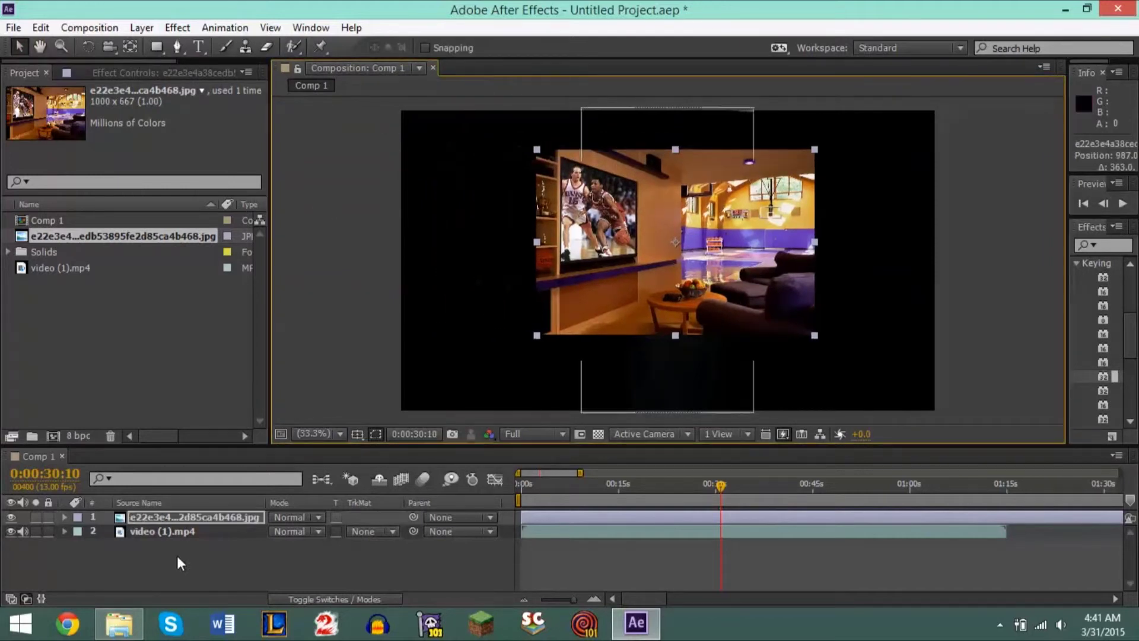
left_click(193, 537)
left_click_drag(193, 537, 164, 518)
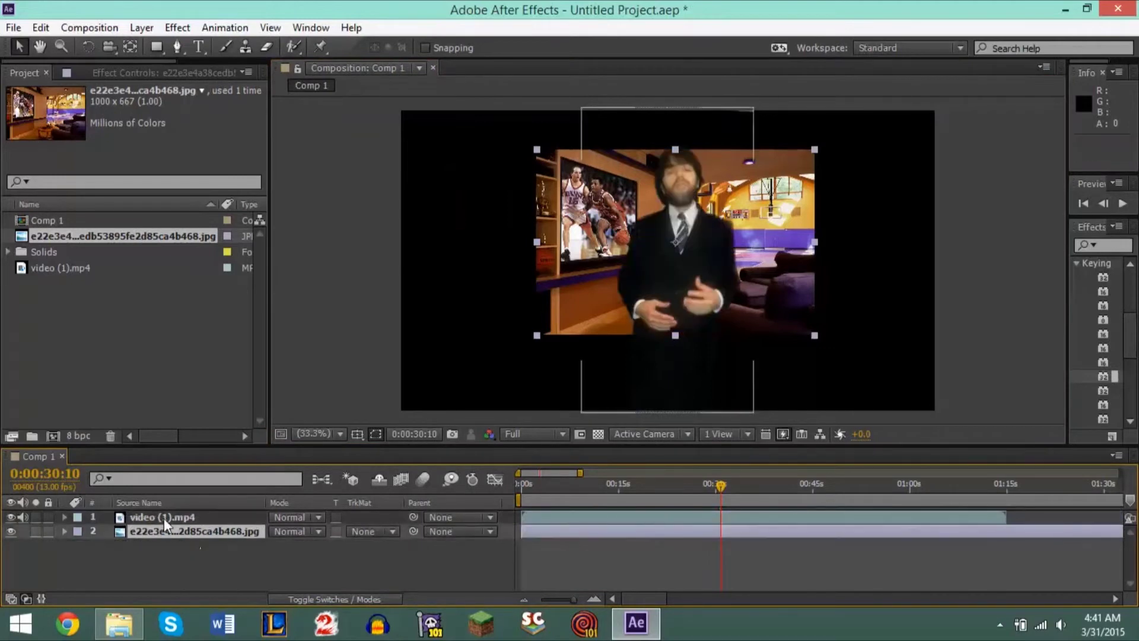
Scale up the basketball room image and reposition it until it covers the whole composition frame.
left_click(816, 337)
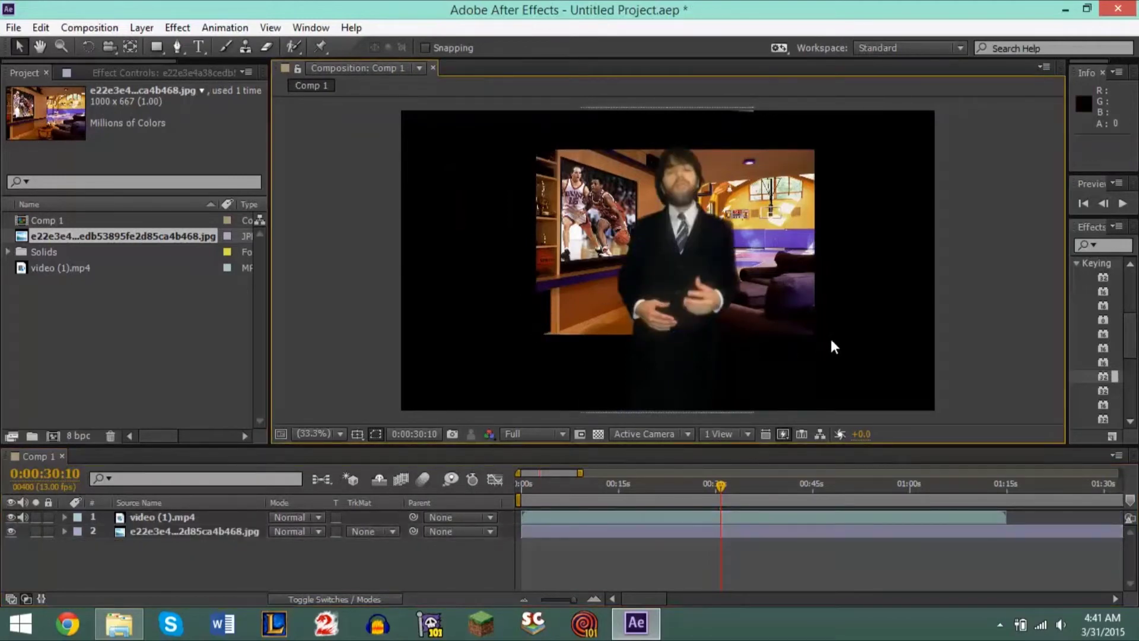
left_click(814, 322)
left_click_drag(814, 335, 893, 390)
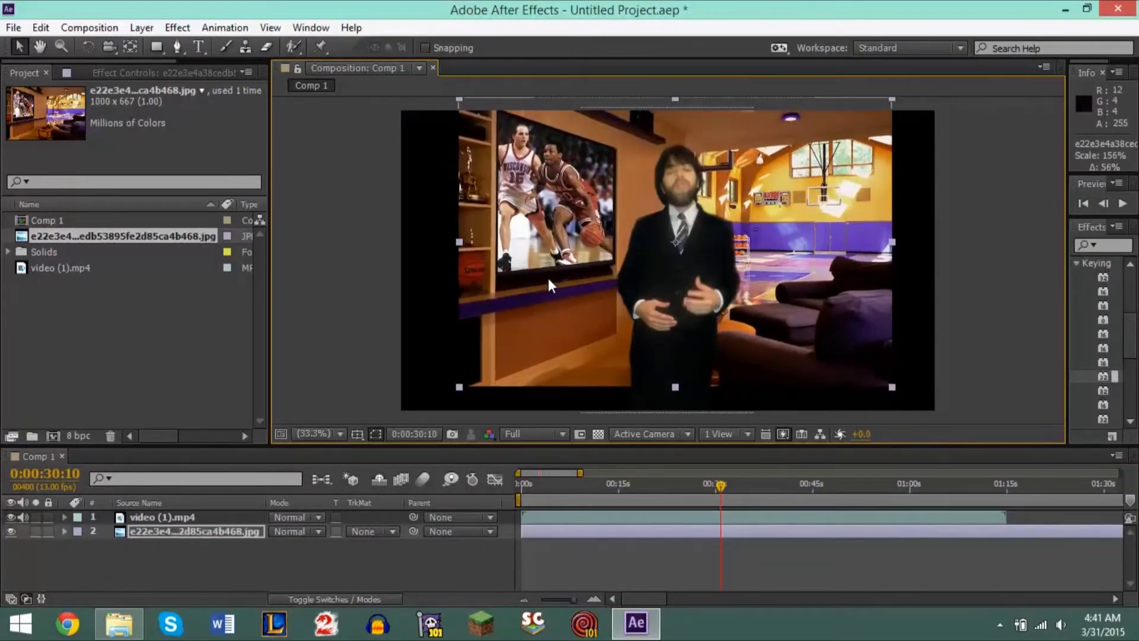
left_click_drag(547, 276, 526, 301)
left_click_drag(871, 406, 974, 440)
left_click_drag(852, 349, 861, 356)
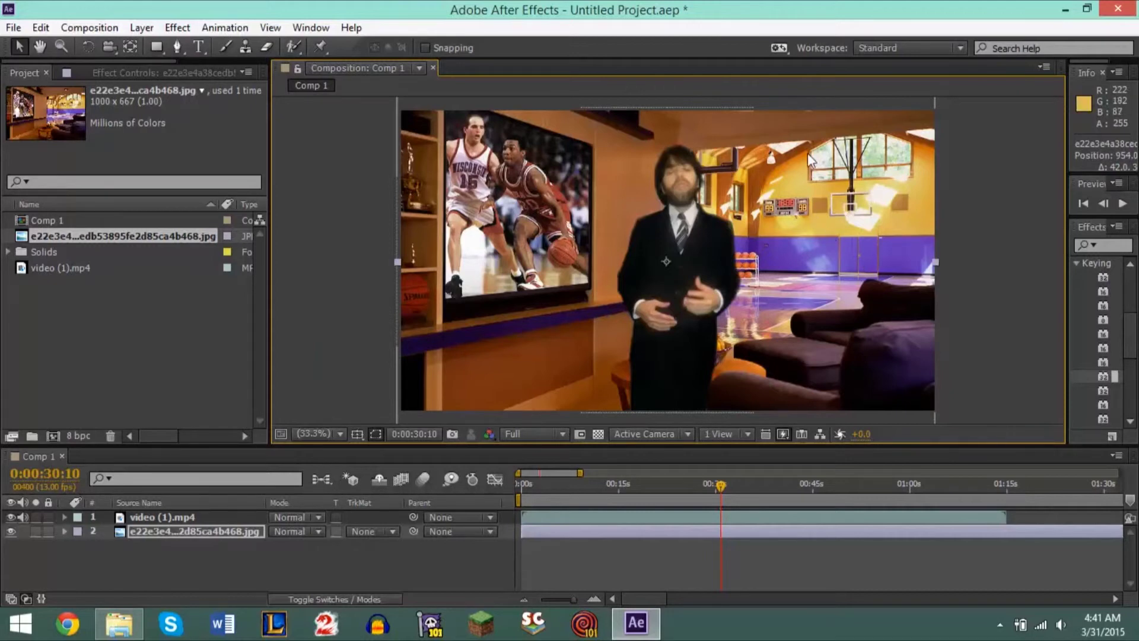
Nudge the video (1).mp4 layer horizontally to position 873, 540 so the man stands further left.
left_click(166, 517)
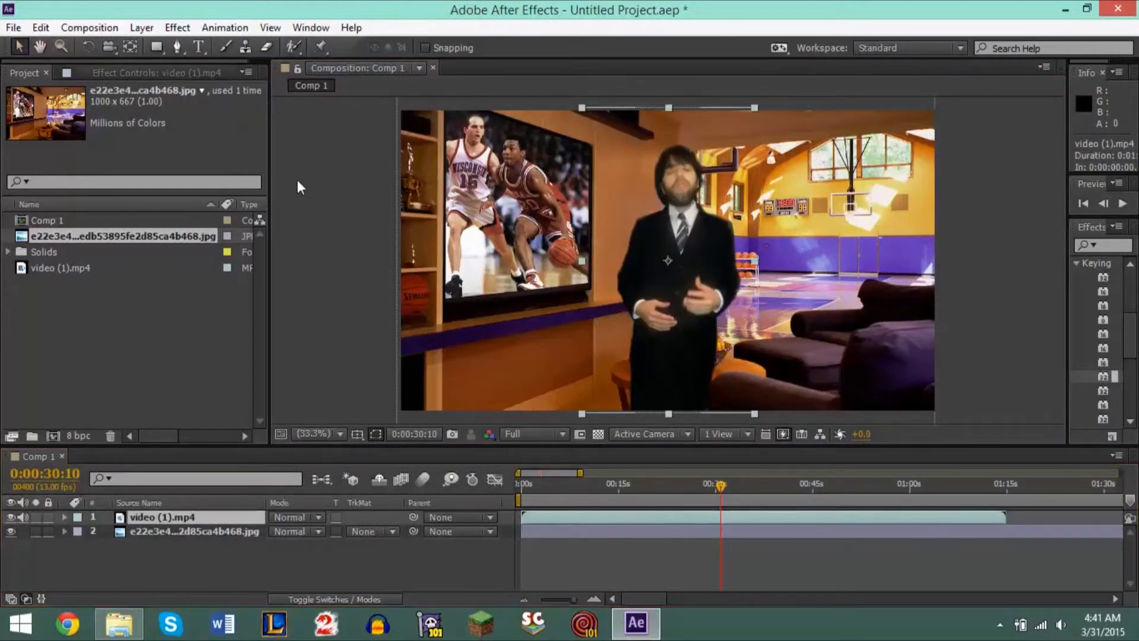
left_click(672, 327)
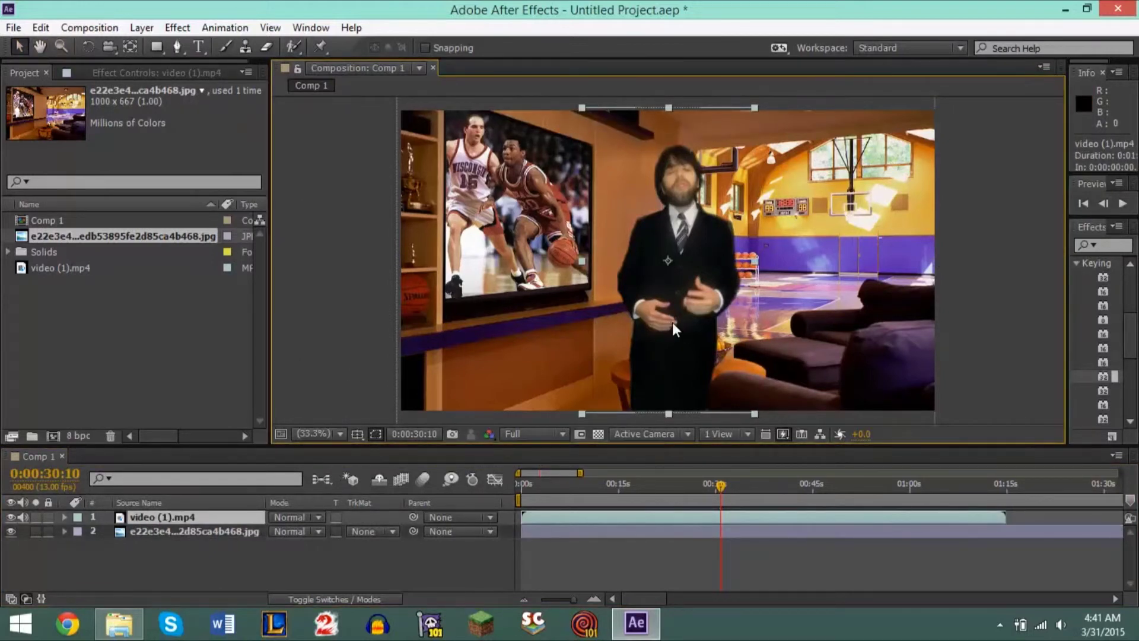
key("Left")
key("Left")
key("Left")
key("Left")
key("Left")
key("Left")
key("Left")
key("Left")
key("Left")
key("Left")
key("Left")
key("Left")
key("Left")
key("Left")
key("Left")
key("Left")
key("Left")
key("Left")
key("Left")
key("Left")
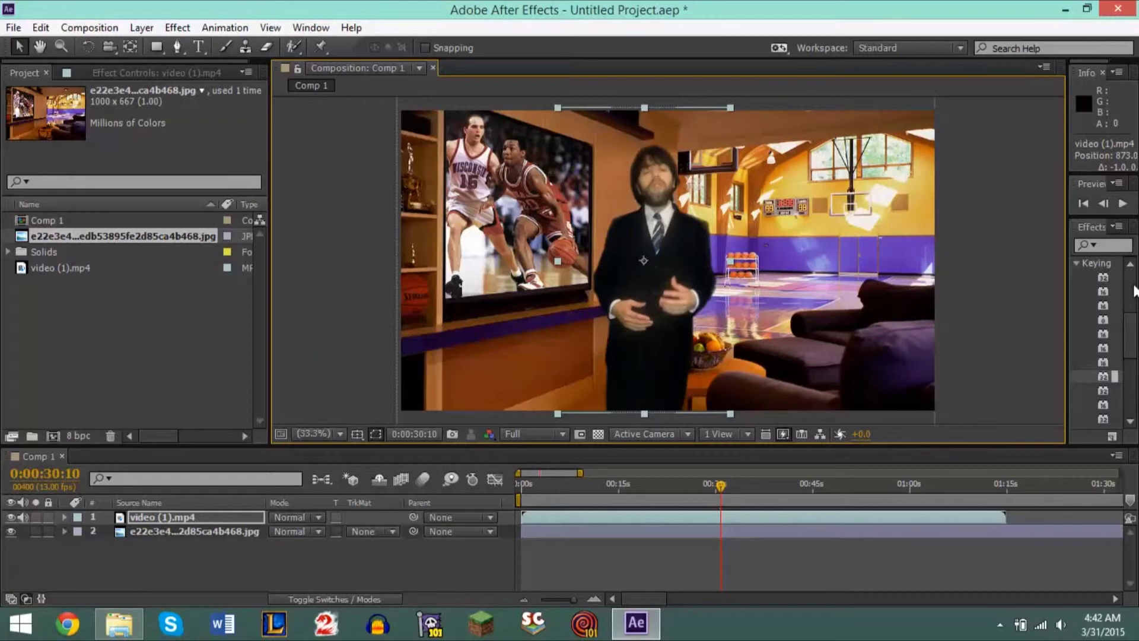
Widen the Info and Effects area and scrub through the timeline to examine the keyed man against the basketball room.
left_click_drag(1067, 298, 990, 298)
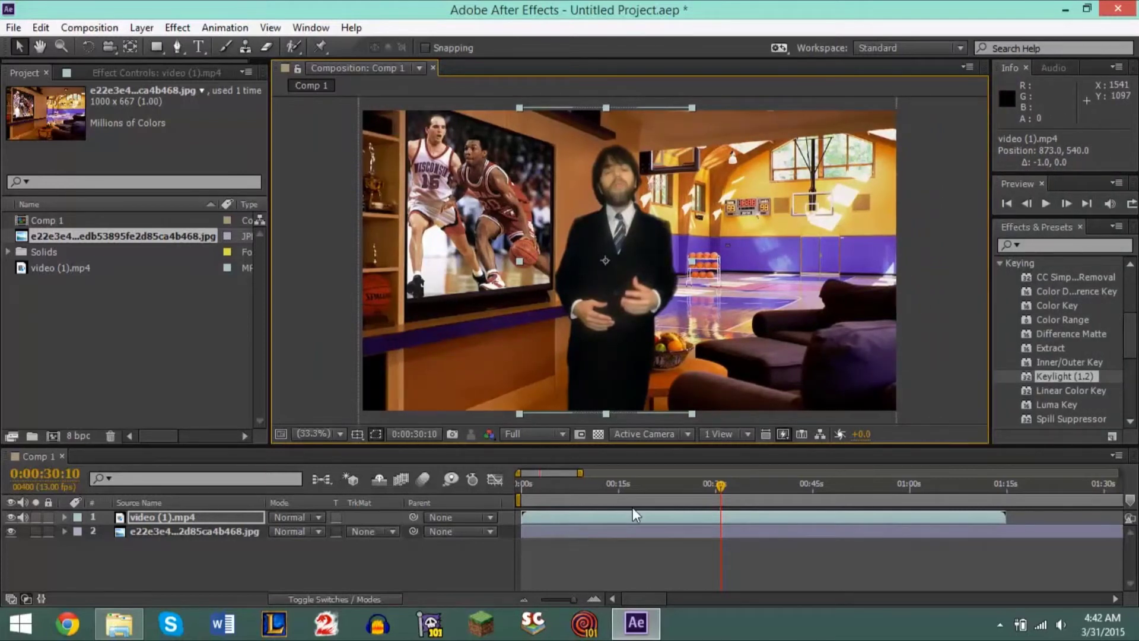
left_click_drag(719, 487, 880, 483)
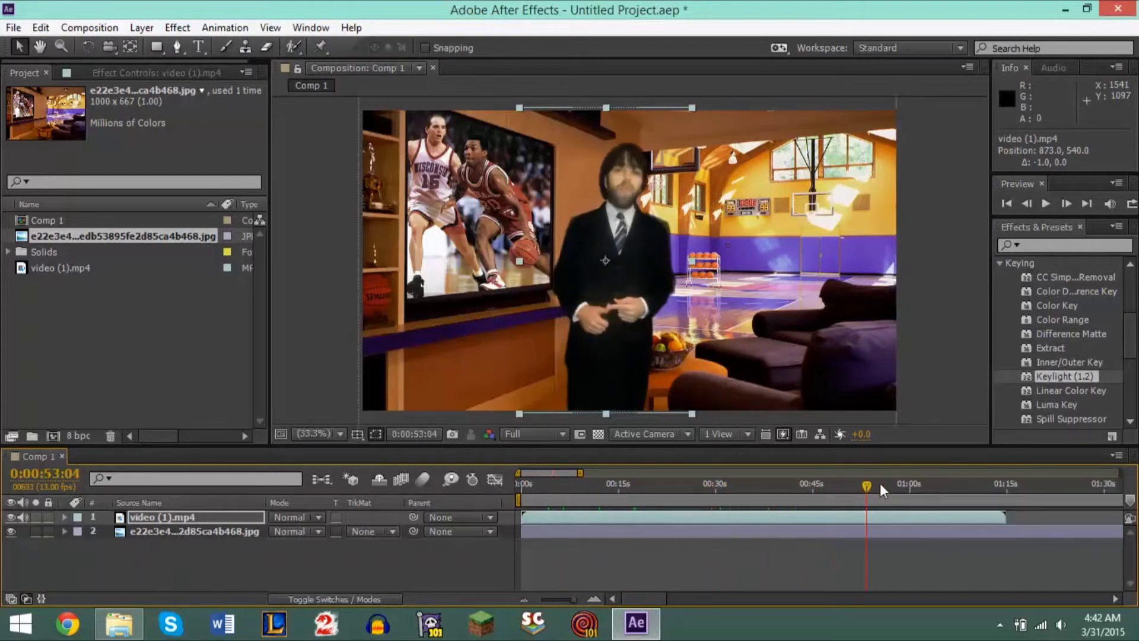
left_click(813, 482)
left_click(747, 484)
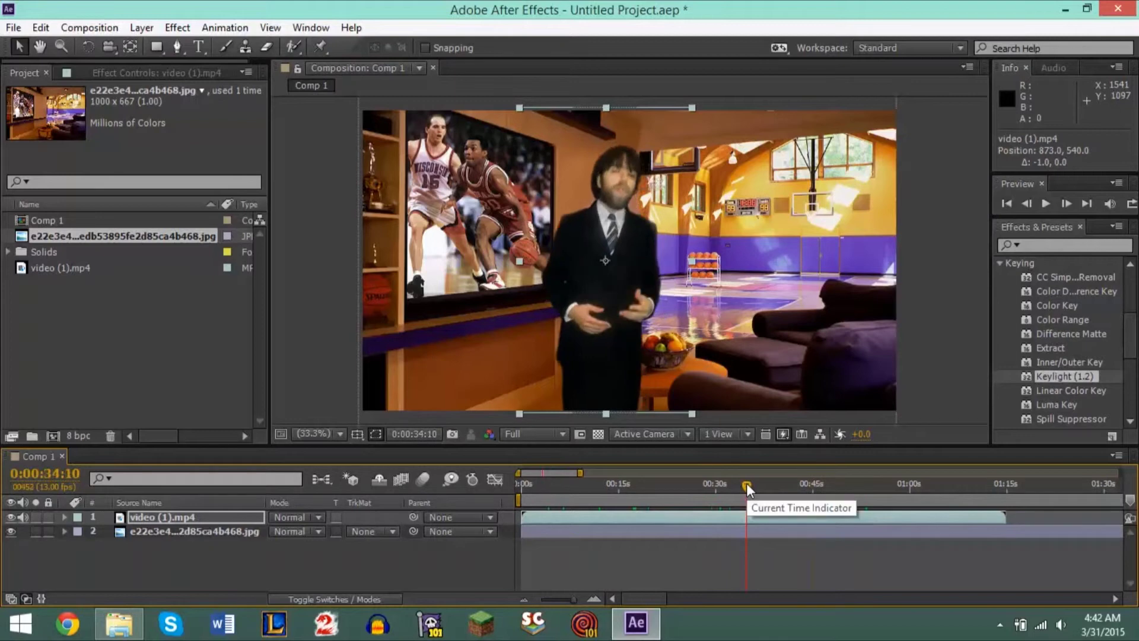
left_click(809, 483)
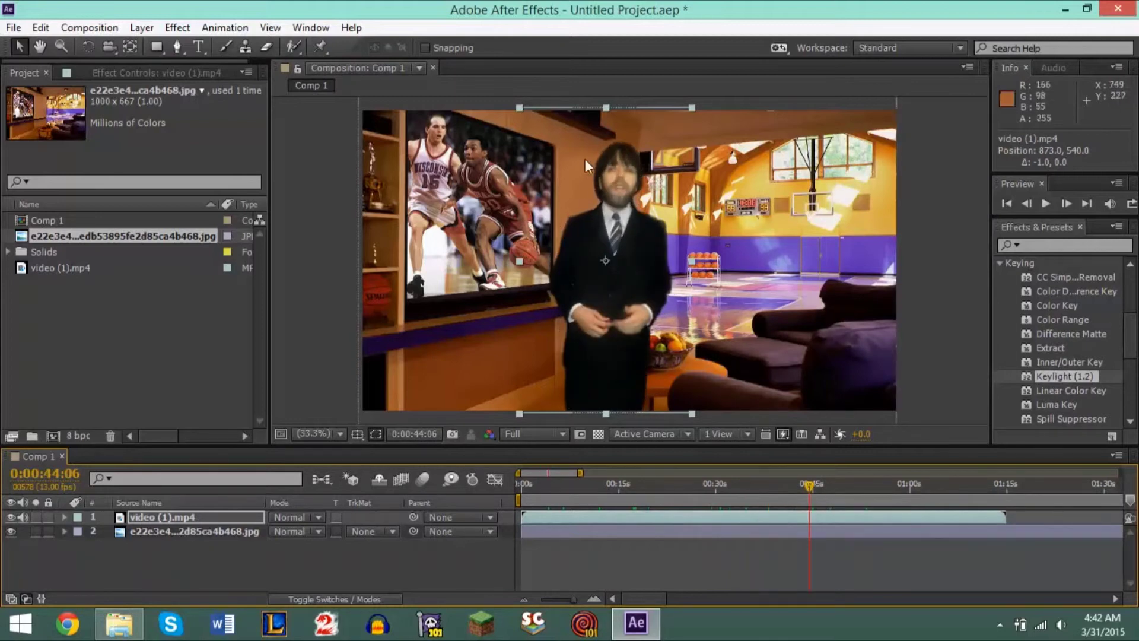
left_click(782, 482)
left_click(749, 483)
left_click_drag(693, 483, 829, 483)
left_click(845, 483)
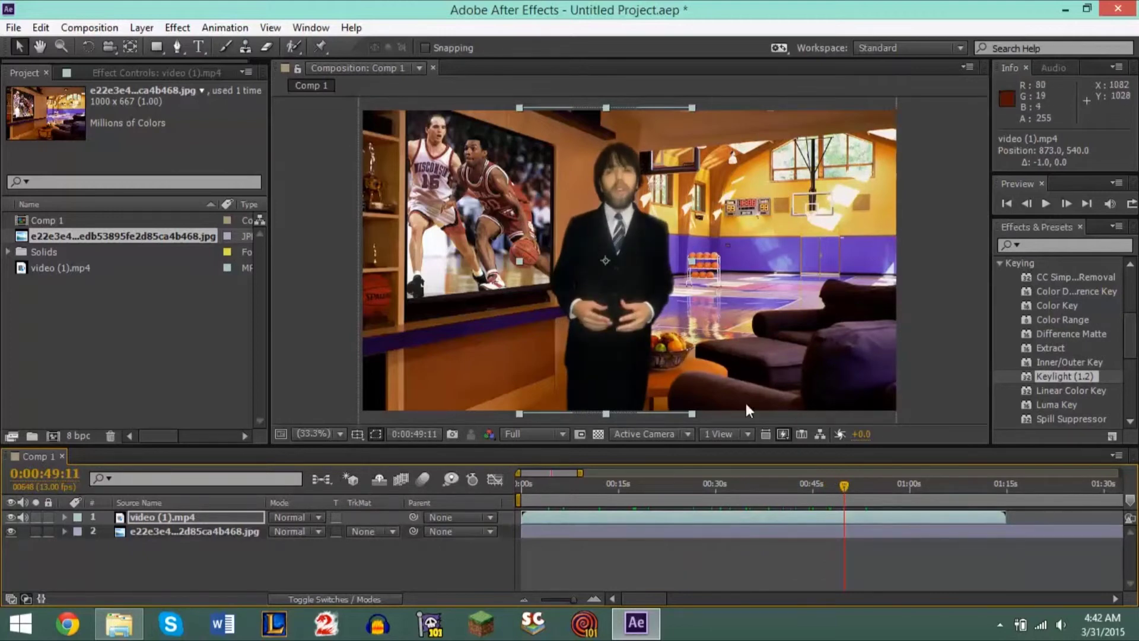
left_click(765, 484)
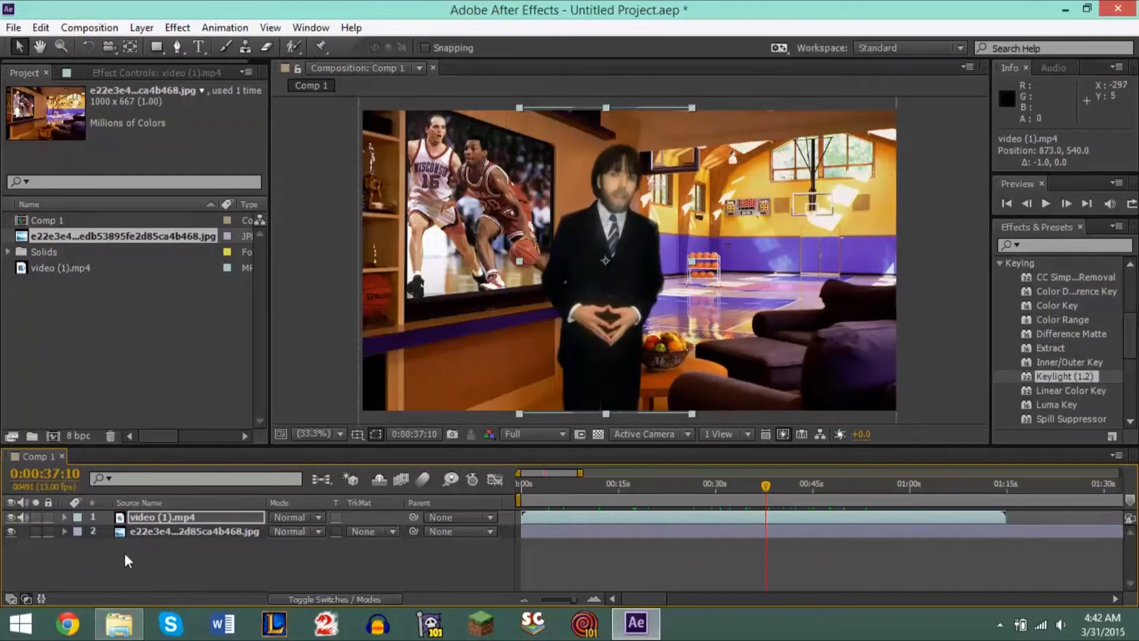
Delete the basketball room image layer and import virtual set.mp4 from the AET folder as its replacement.
left_click(176, 533)
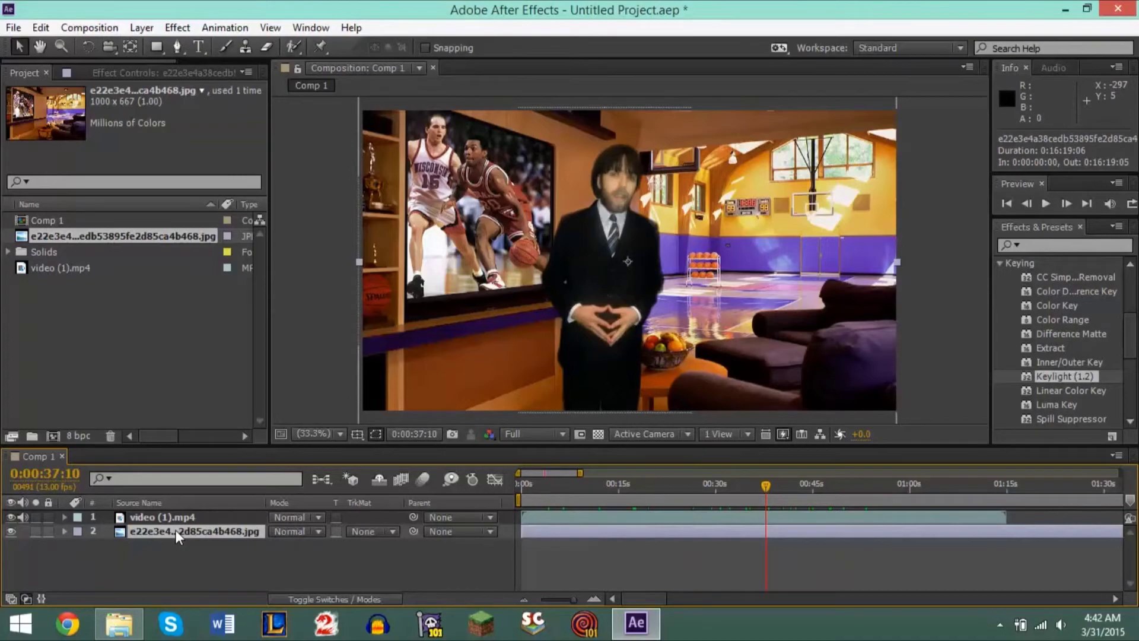
key("Delete")
left_click(119, 623)
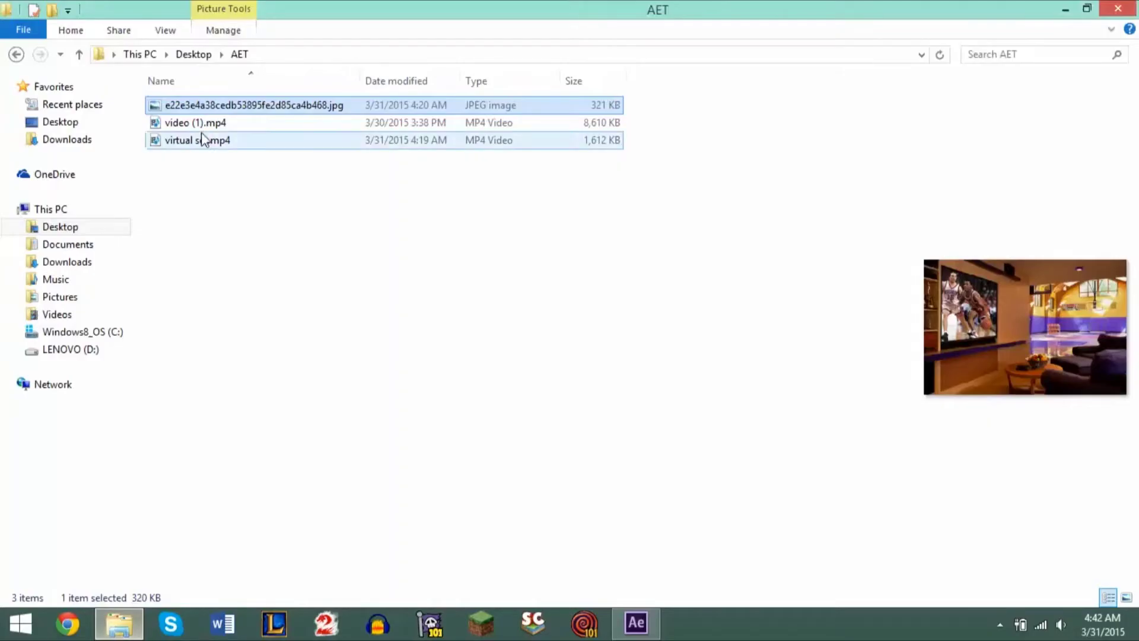
left_click_drag(201, 140, 124, 341)
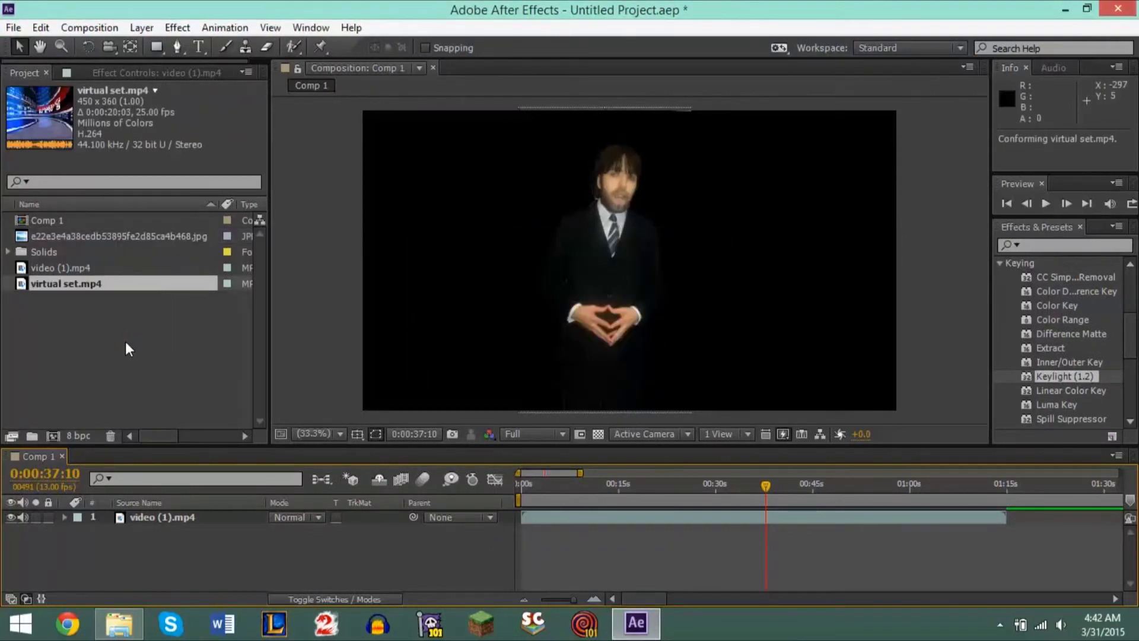
Place virtual set.mp4 beneath the video (1).mp4 layer and scale it to about 427% to fill the frame.
left_click_drag(91, 281, 170, 526)
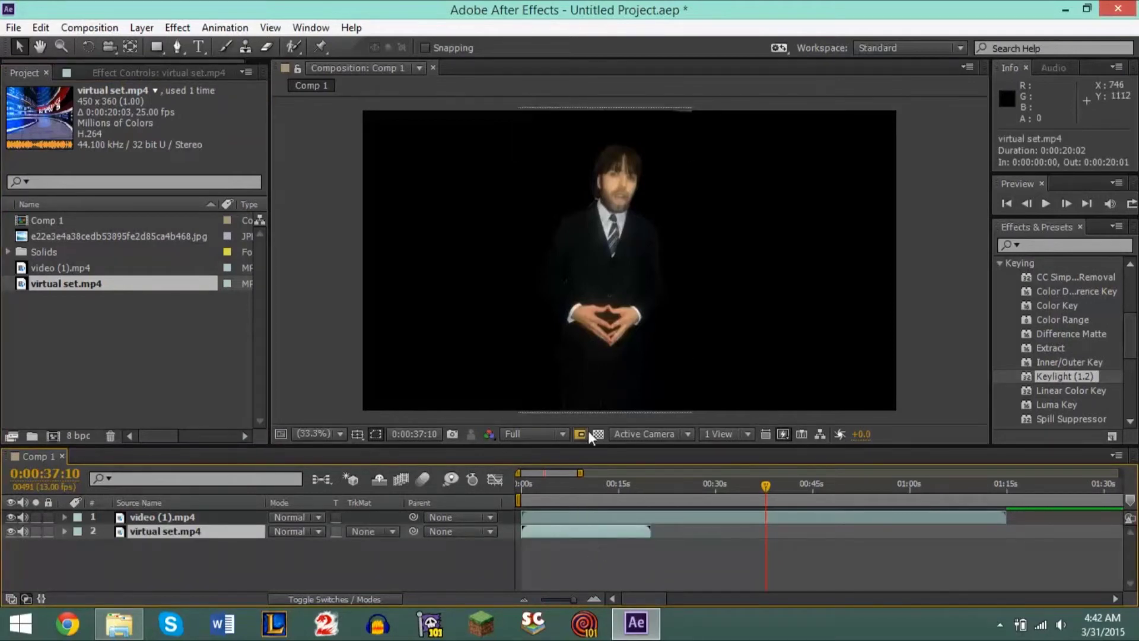
left_click(578, 485)
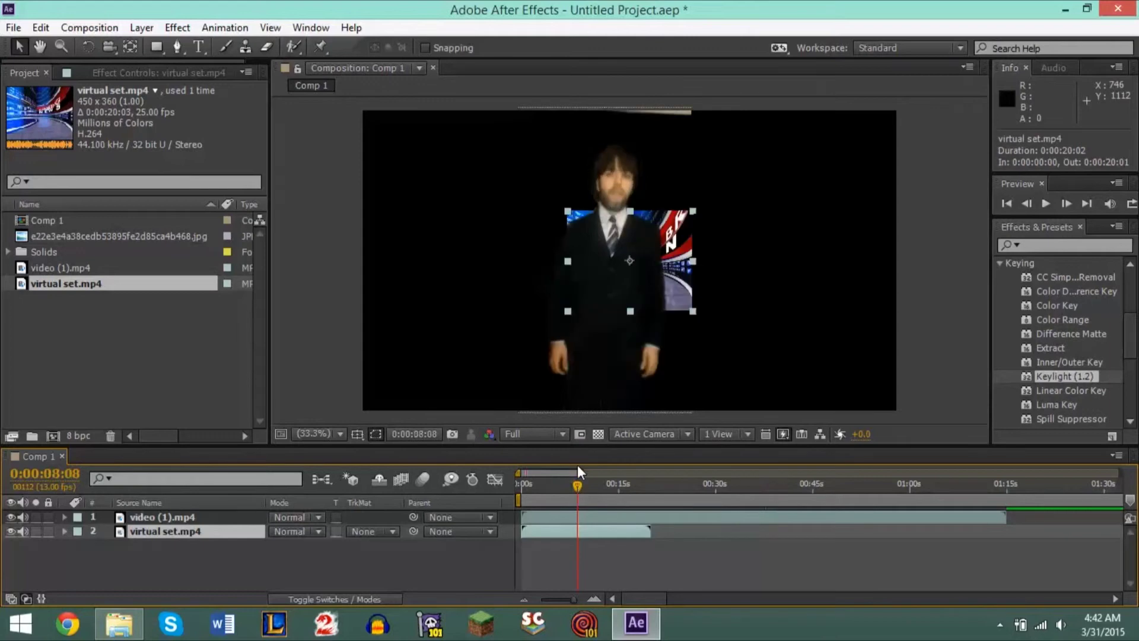
left_click_drag(693, 312, 1007, 475)
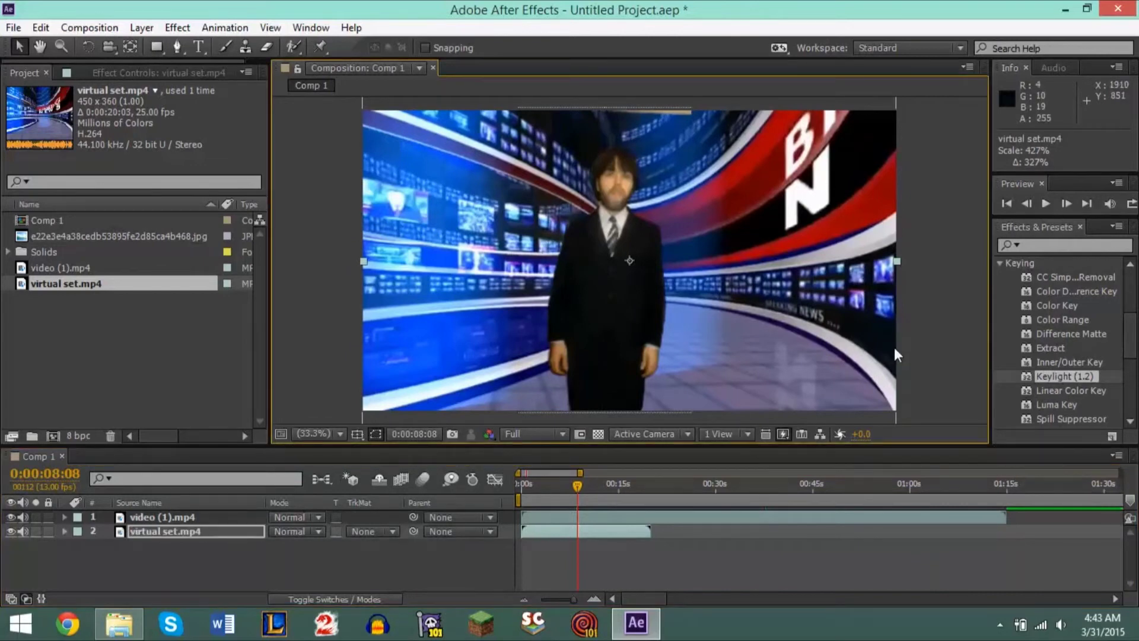
Scrub the timeline to about 15 seconds to examine the man against the moving virtual set.
left_click_drag(577, 485, 597, 485)
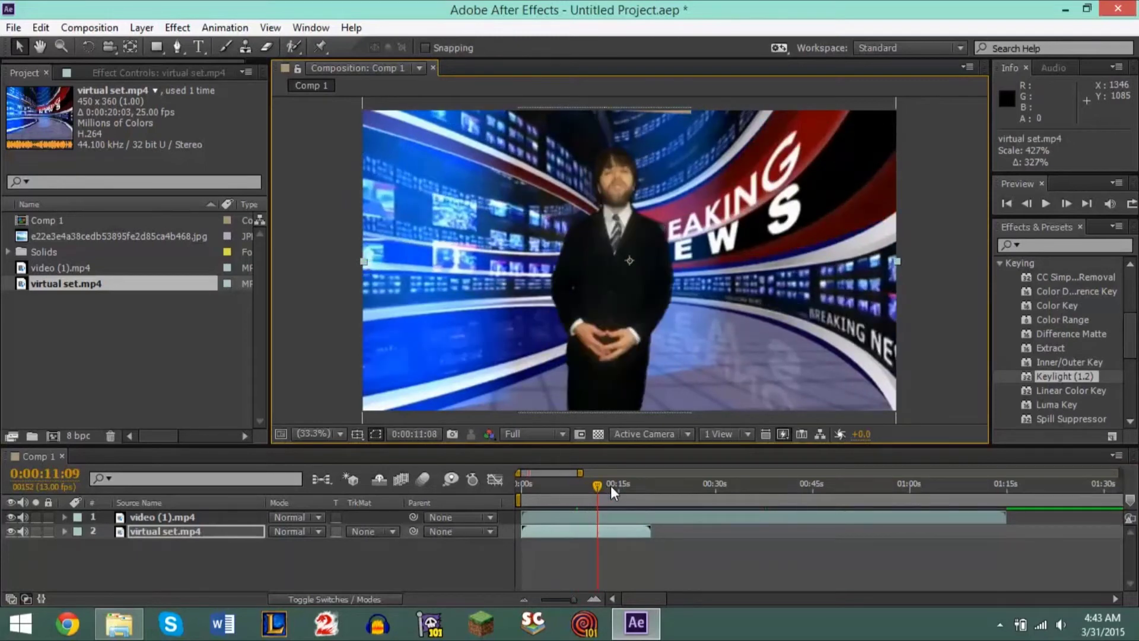
left_click(621, 485)
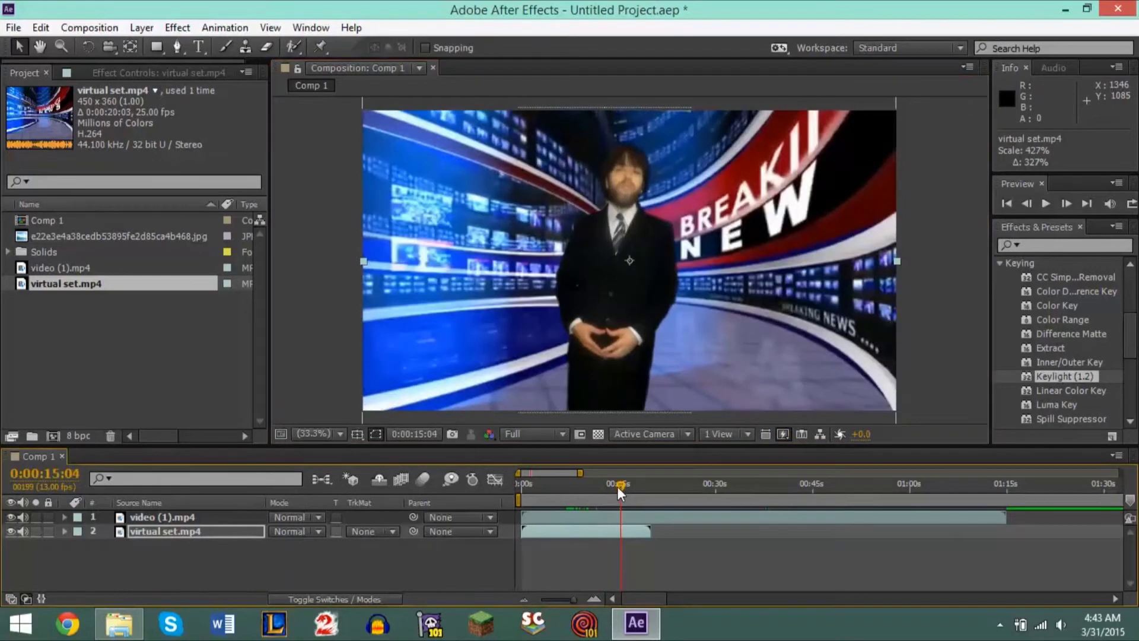
left_click_drag(617, 485, 623, 486)
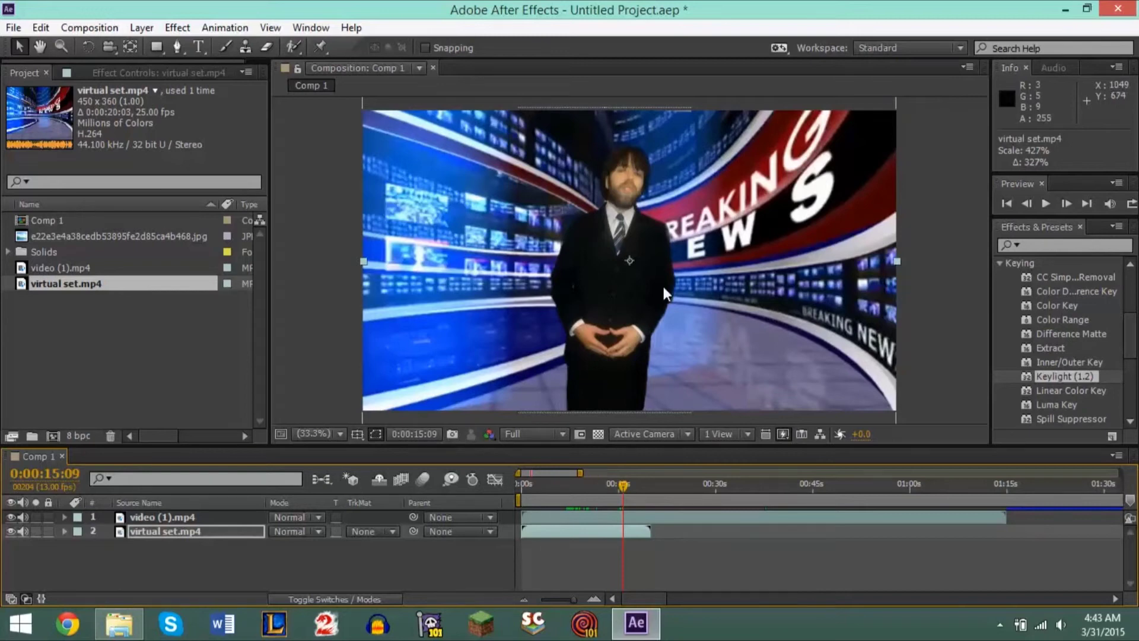
Compare the Hard Colour and Soft Colour replace methods in the Keylight effect on video (1).mp4, ending on Soft Colour.
left_click(160, 520)
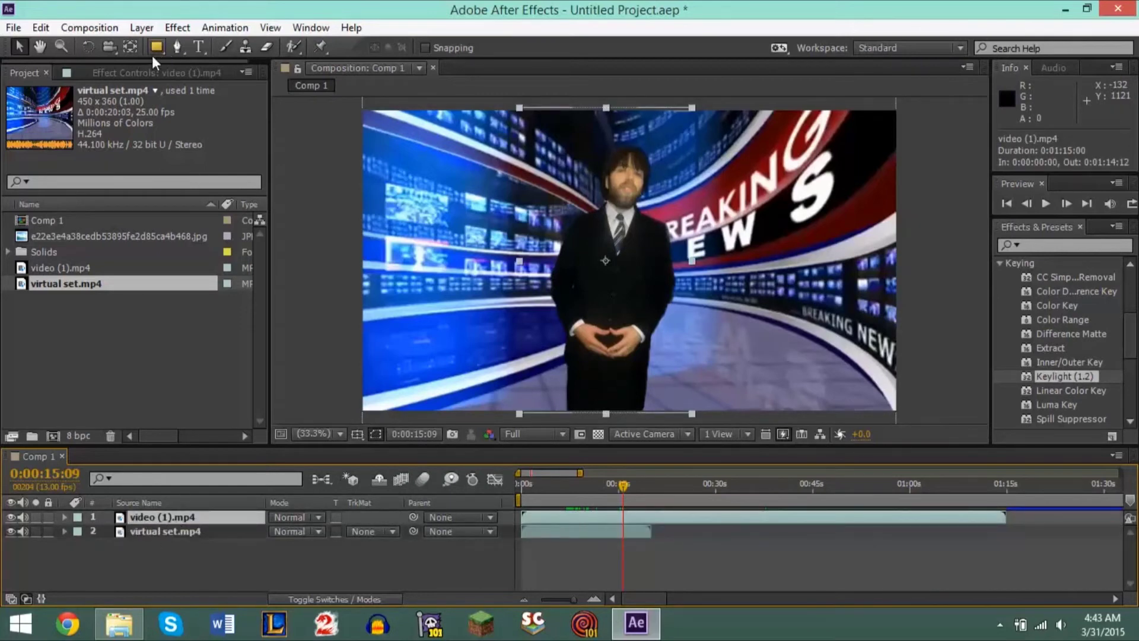
left_click(124, 71)
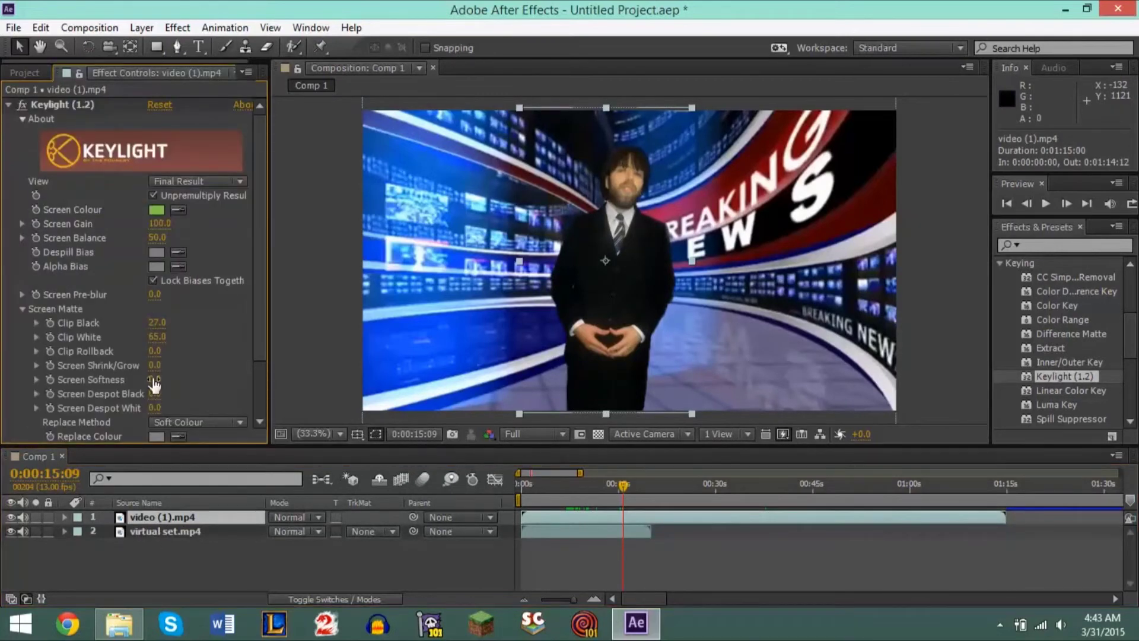
left_click(195, 421)
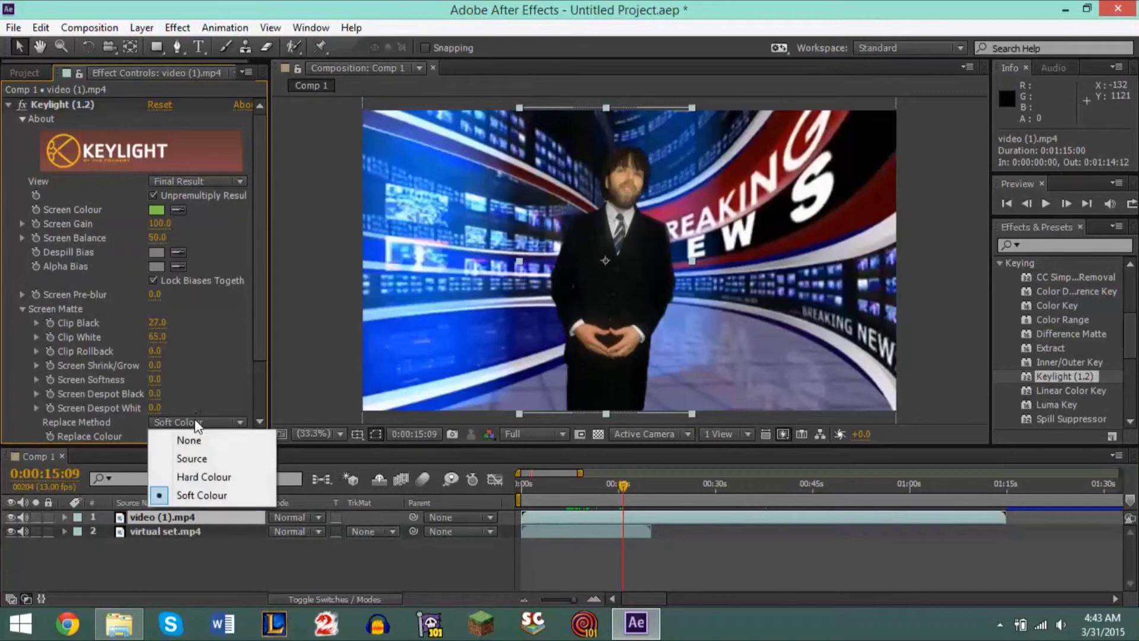
left_click(190, 473)
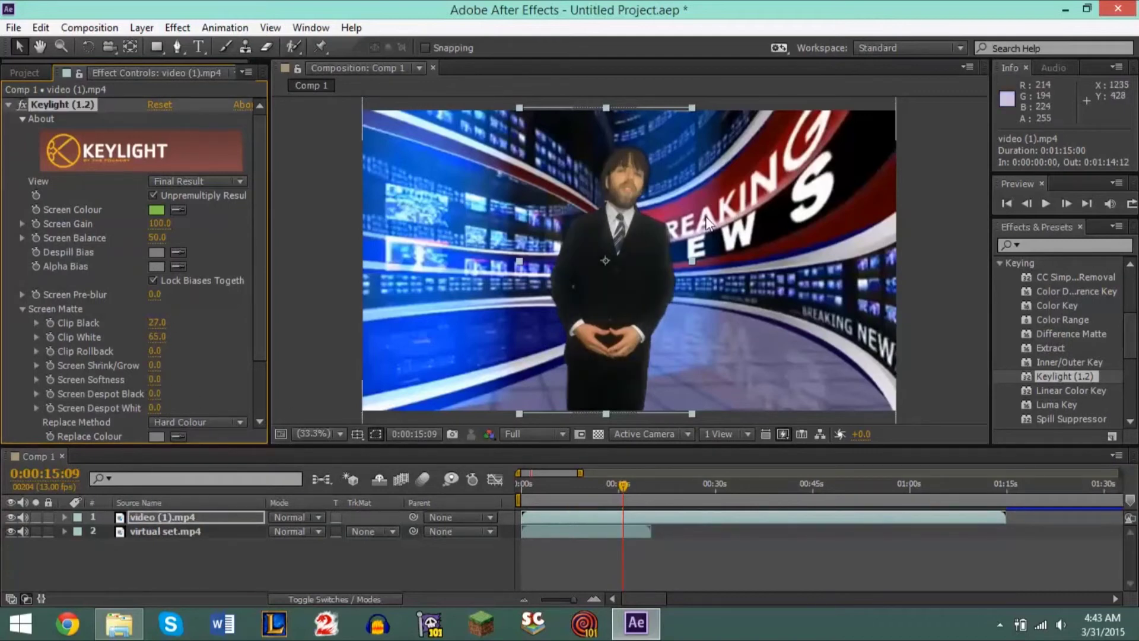
left_click(187, 423)
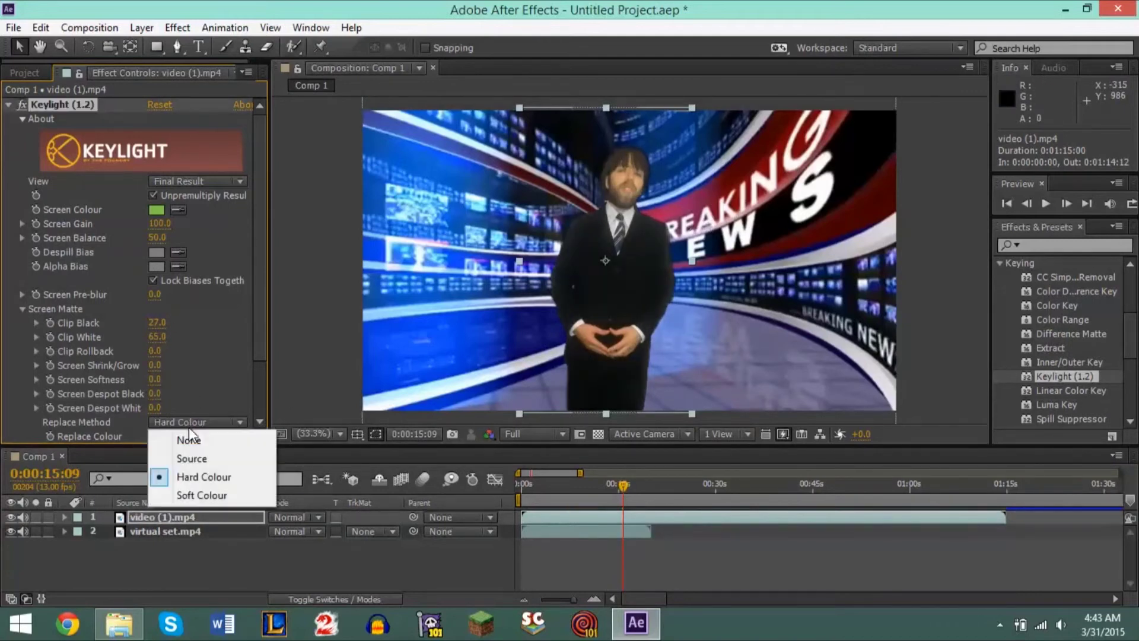
left_click(202, 496)
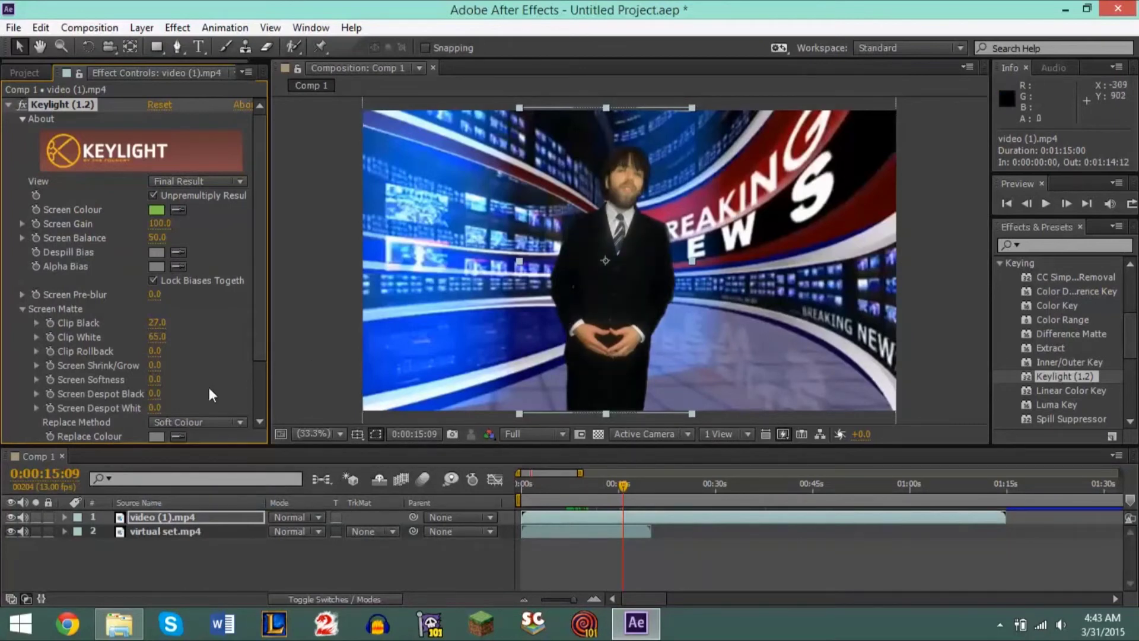
left_click(198, 421)
left_click(191, 475)
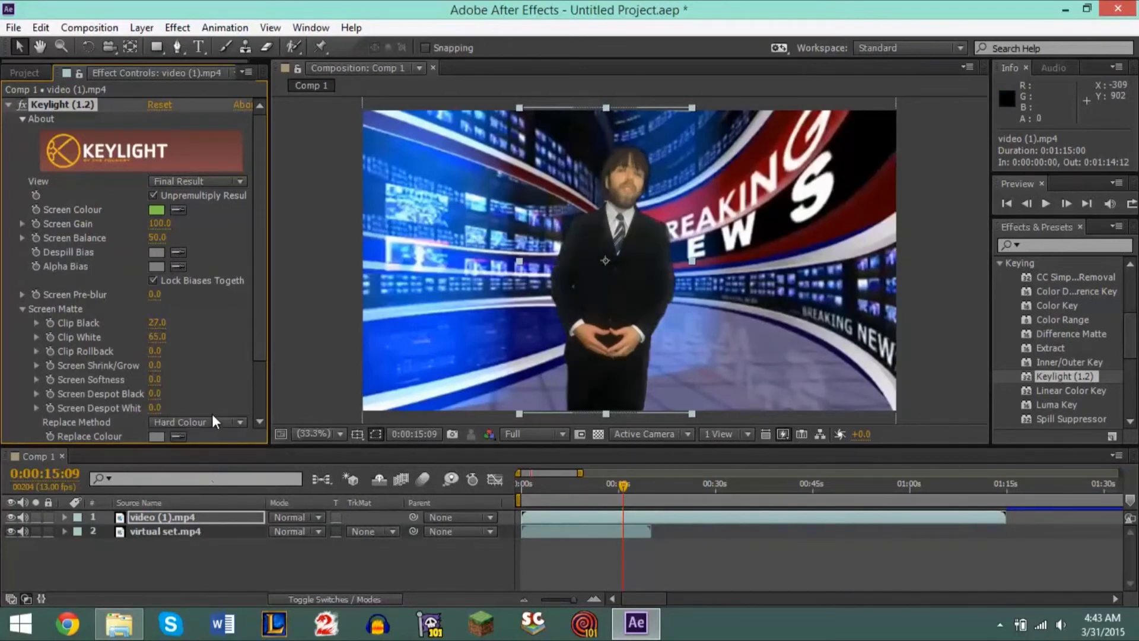
left_click(212, 422)
left_click(202, 496)
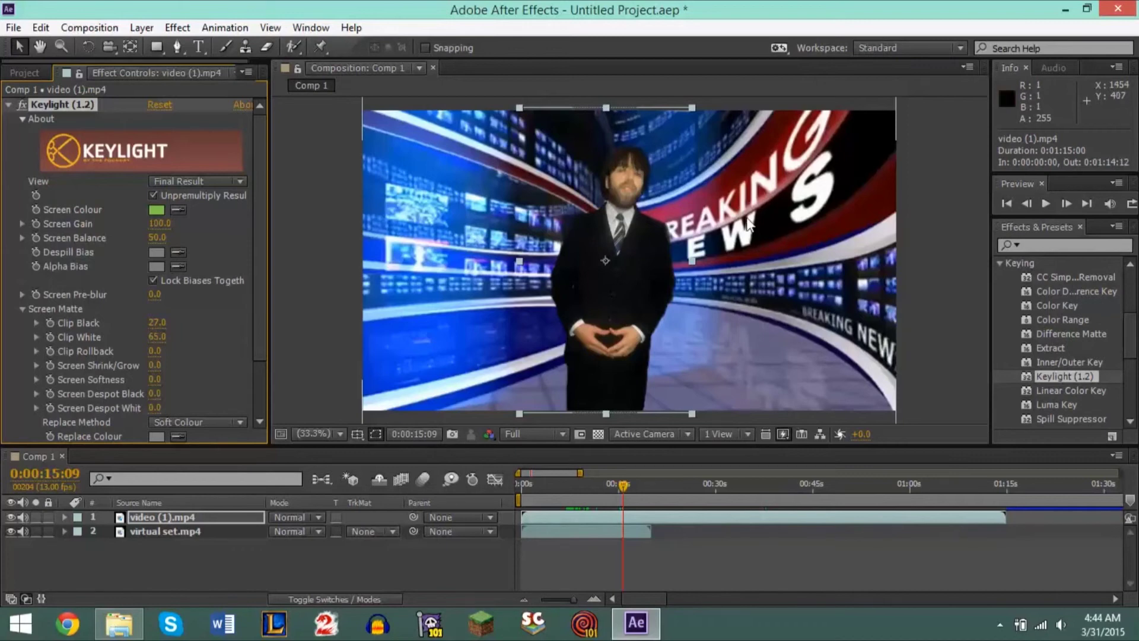
mouse_move(255, 281)
left_mouse_down()
mouse_move(258, 316)
mouse_move(261, 276)
left_mouse_up()
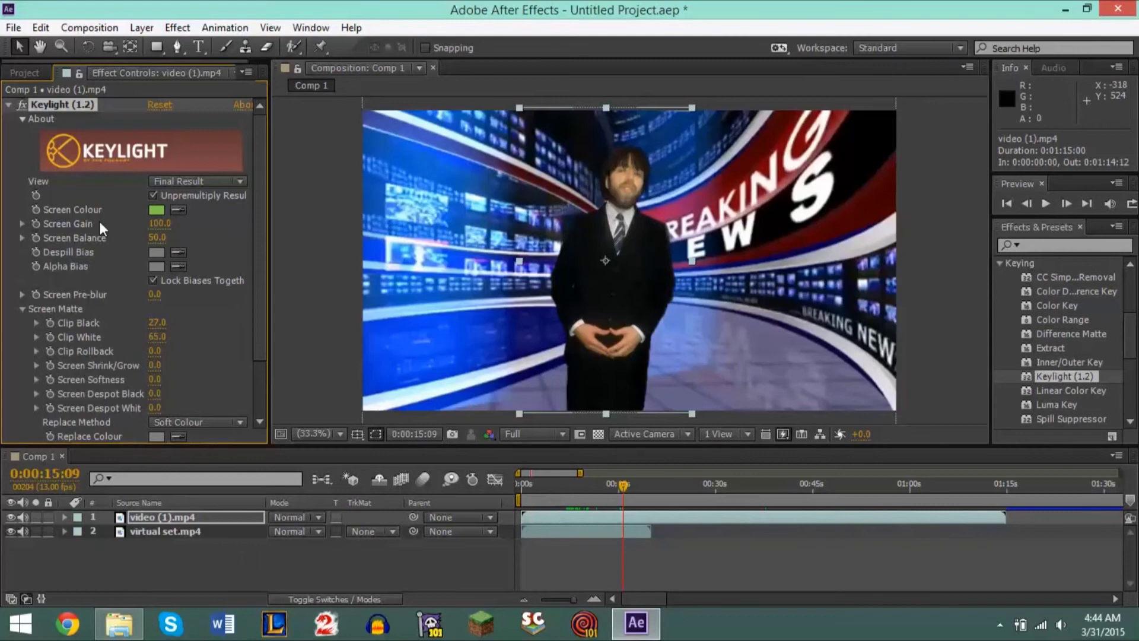
left_click(174, 184)
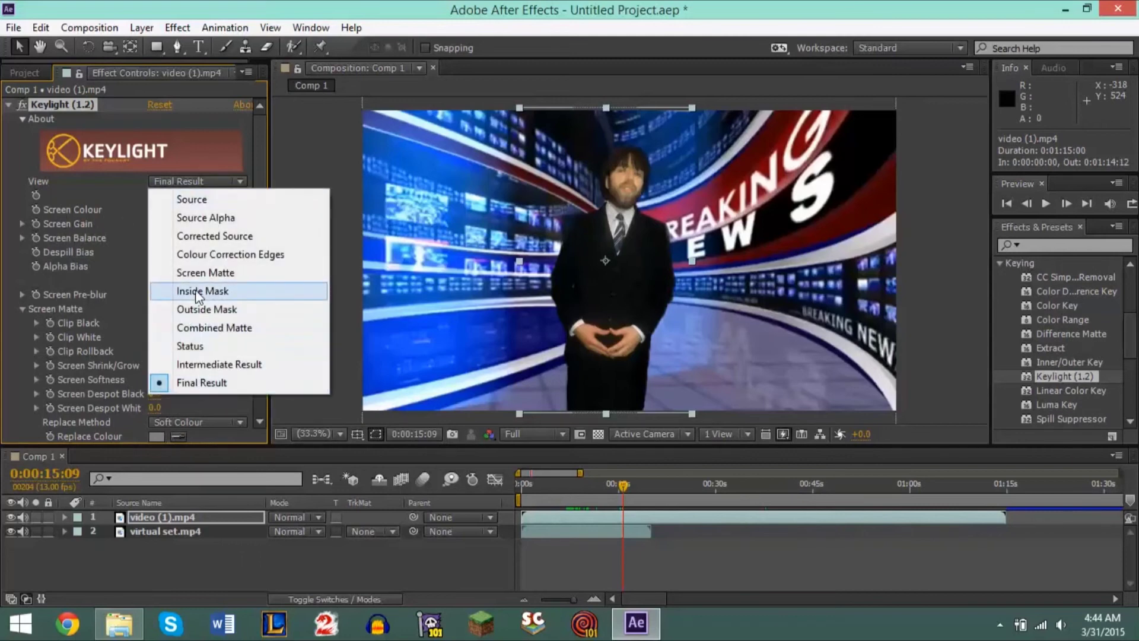
left_click(73, 186)
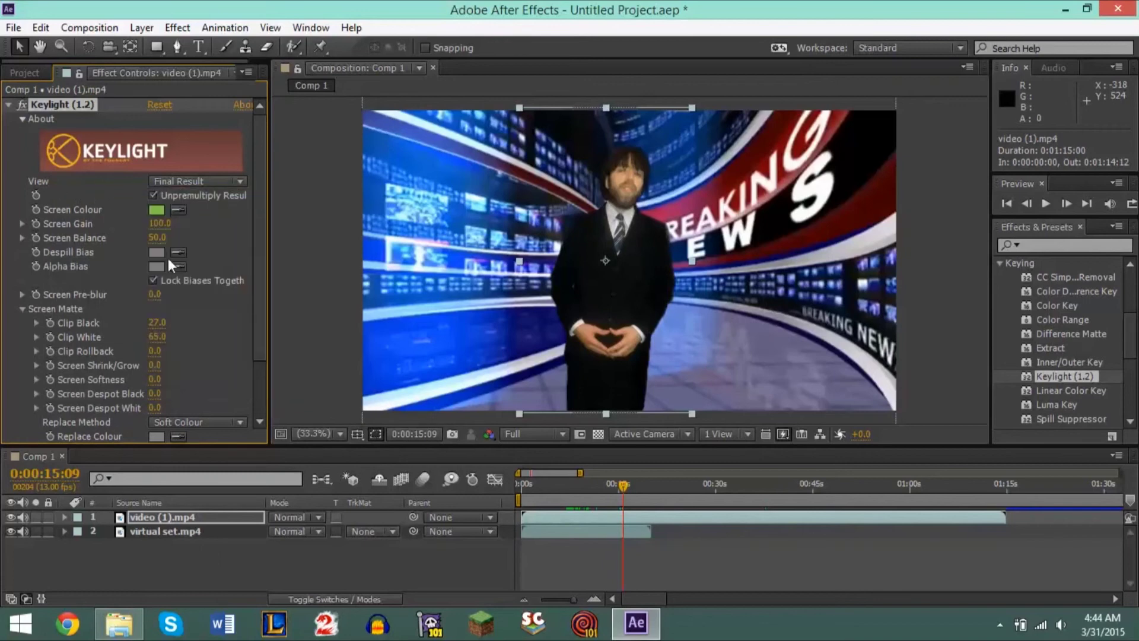